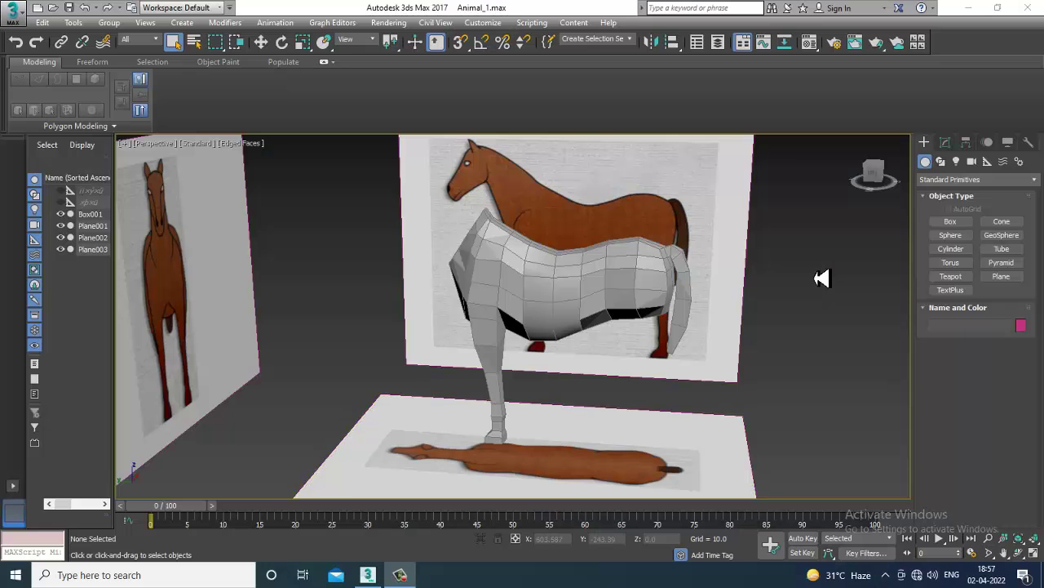
- Select the horse body mesh and frame it in an enlarged perspective view
left_click(563, 274)
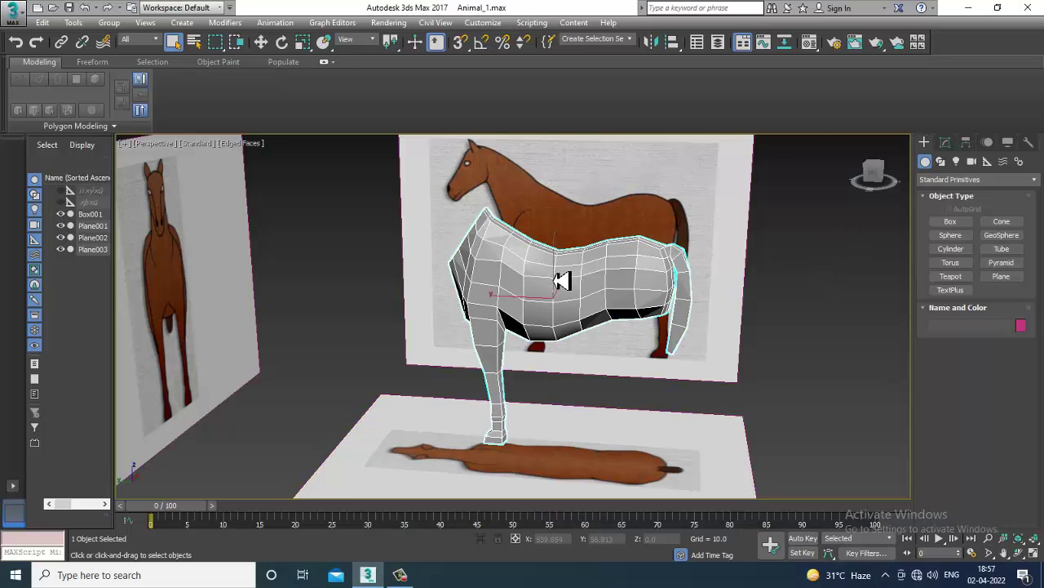
key("alt+w")
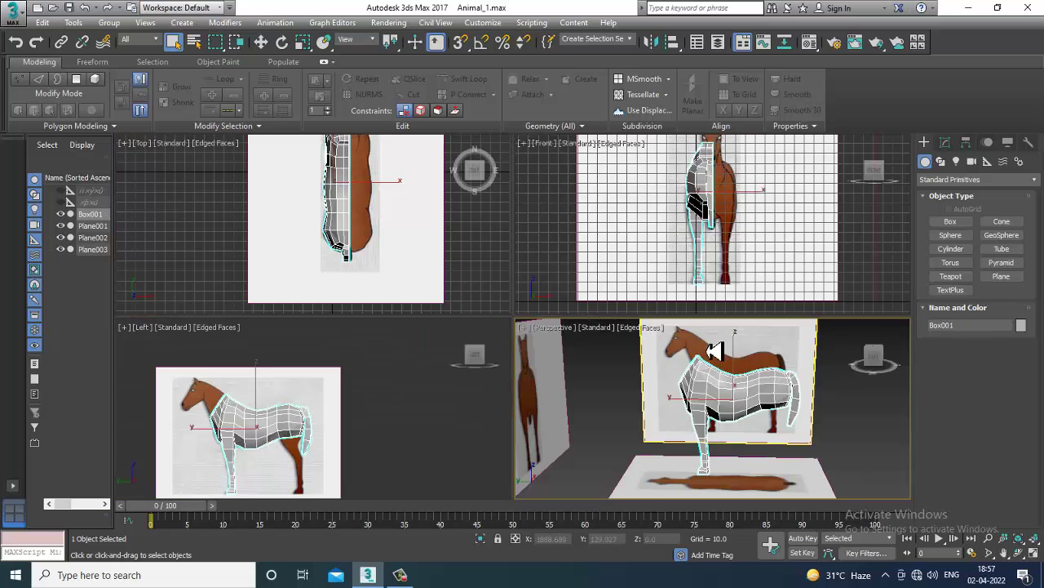
middle_click_drag(707, 402, 682, 402)
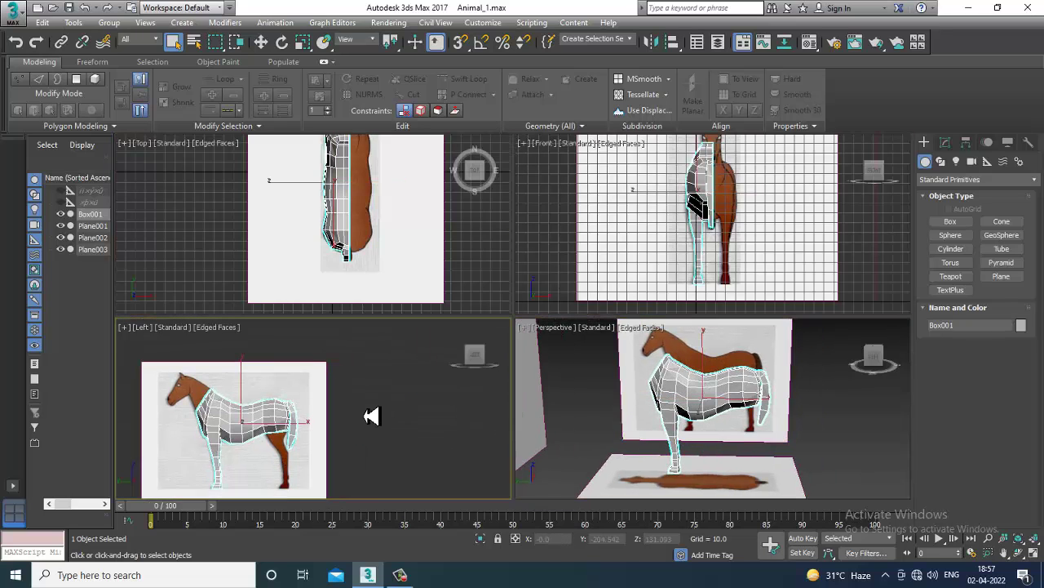
middle_click_drag(368, 416, 372, 496)
middle_click_drag(775, 464, 742, 460)
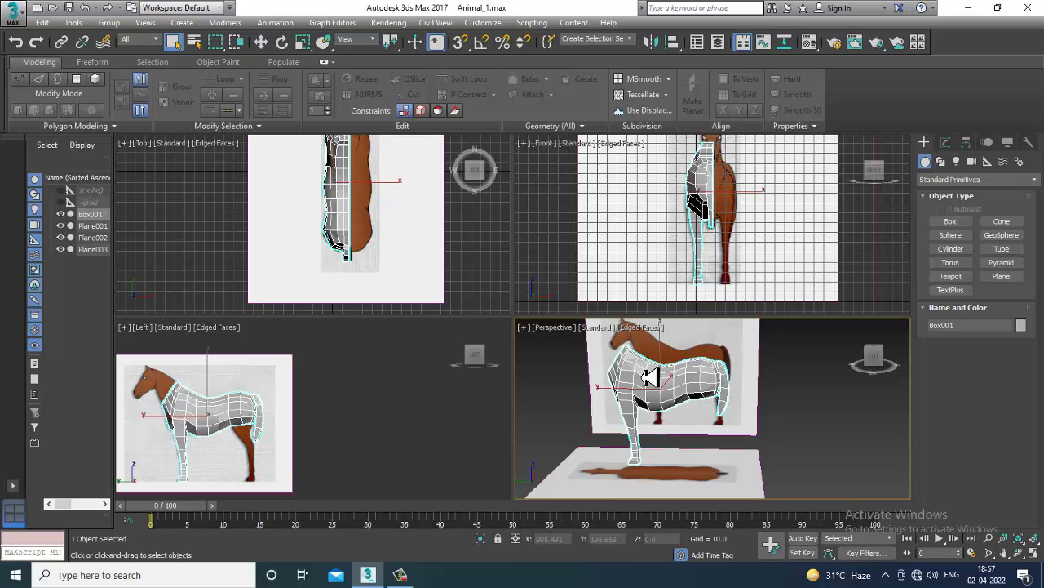
left_click(400, 574)
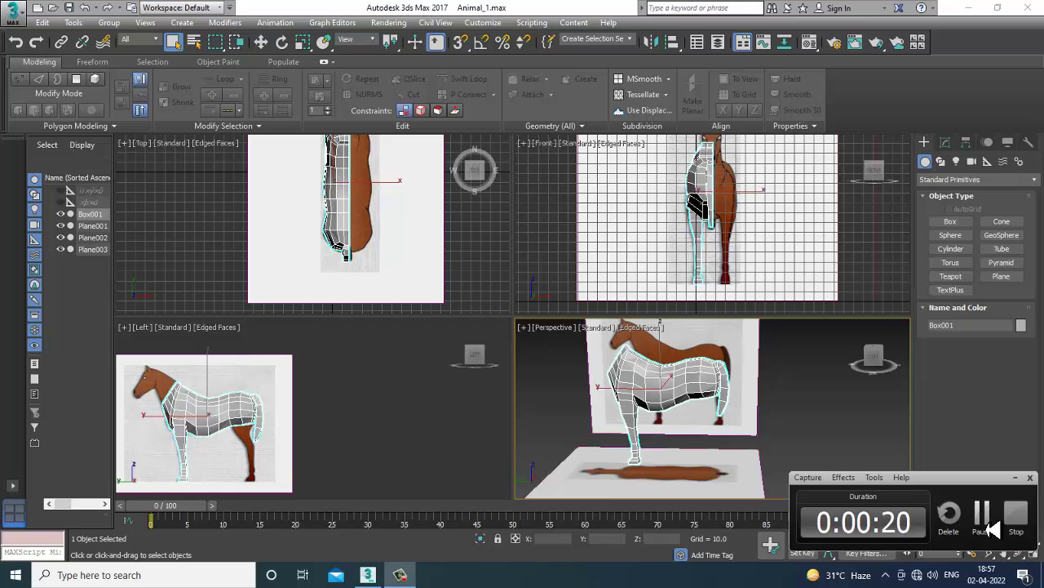
left_click(987, 523)
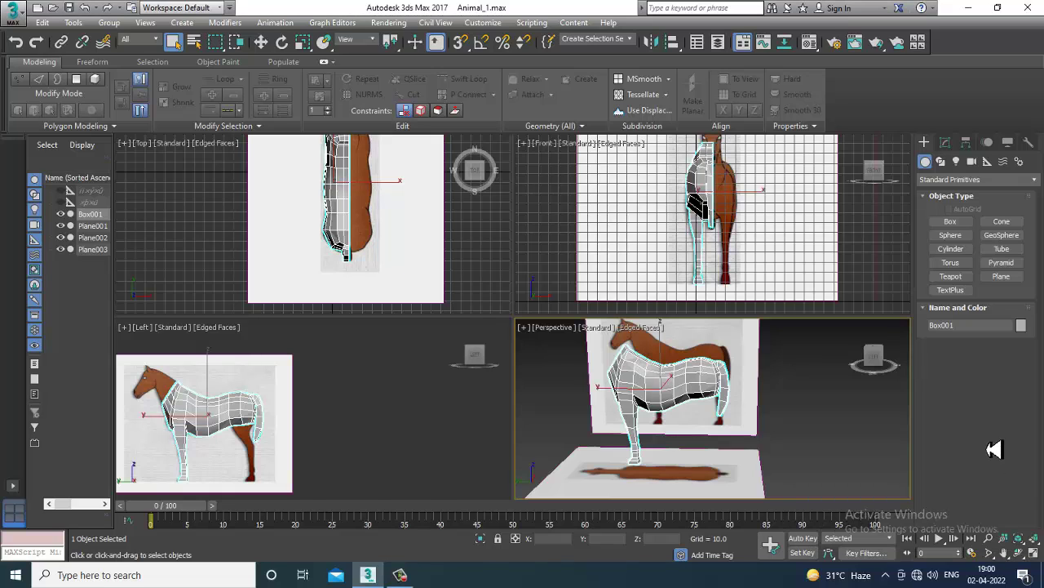
key("alt+w")
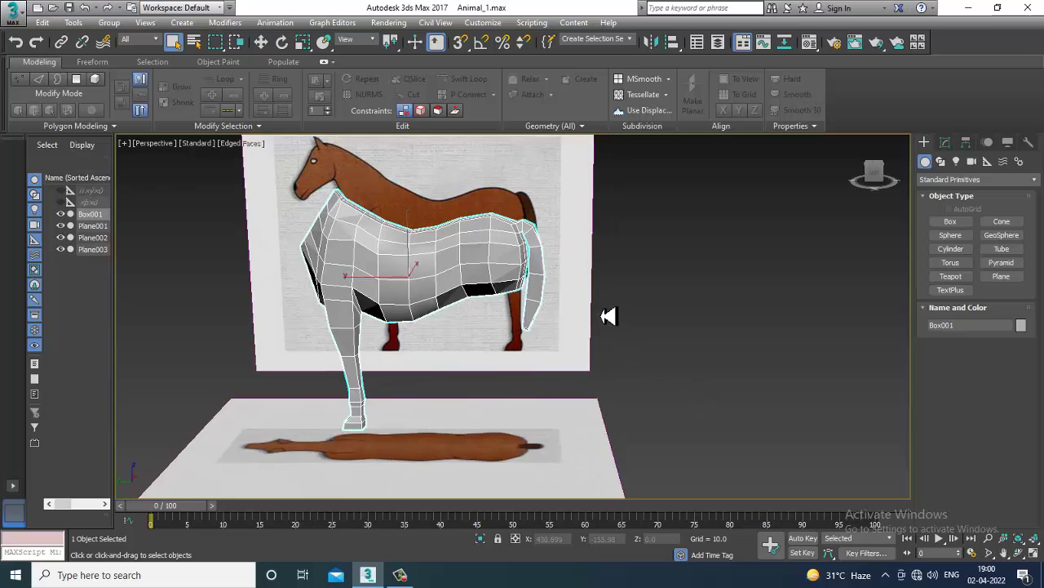
scroll(607, 316, "up", 5)
scroll(547, 315, "up", 3)
scroll(601, 310, "up", 3)
scroll(585, 326, "up", 2)
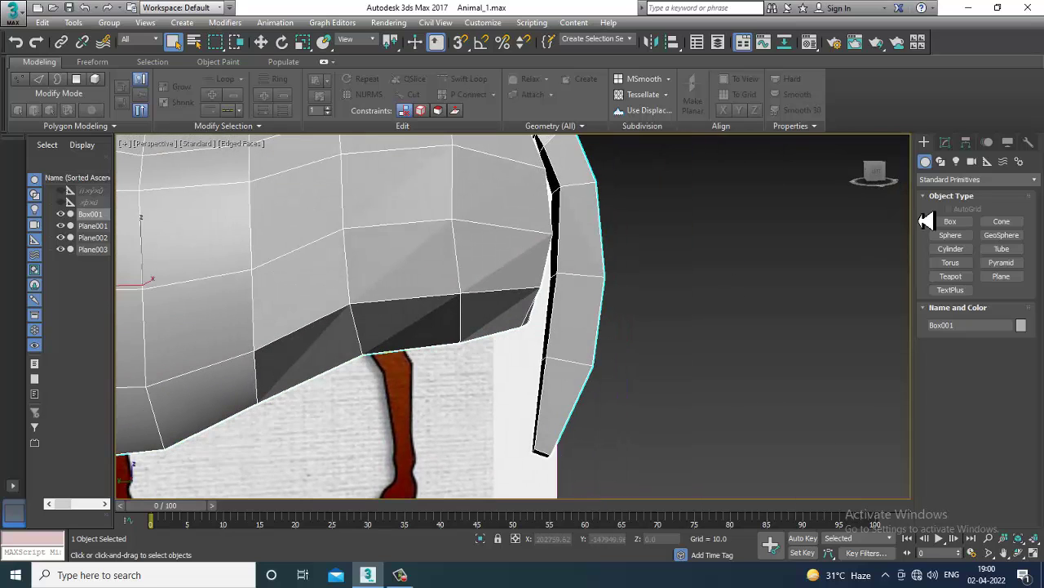
- At Polygon level, select the two polygons under the horse's hindquarters
left_click(946, 142)
left_click(951, 243)
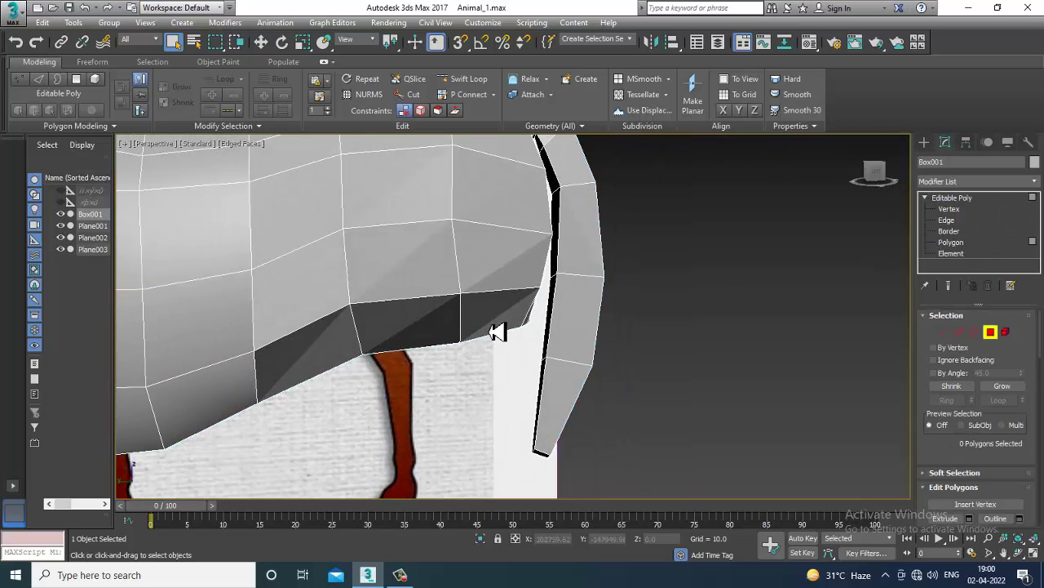
left_click(414, 345)
scroll(571, 343, "down", 5)
middle_click_drag(685, 345, 588, 335, "alt")
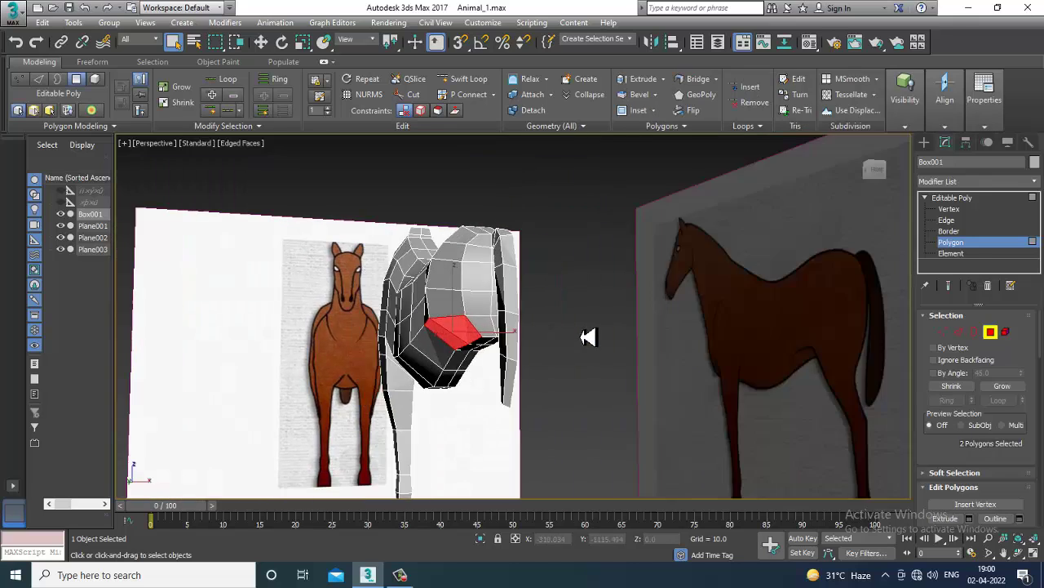
key("alt+w")
right_click(420, 401)
key("alt+w")
scroll(396, 356, "up", 5)
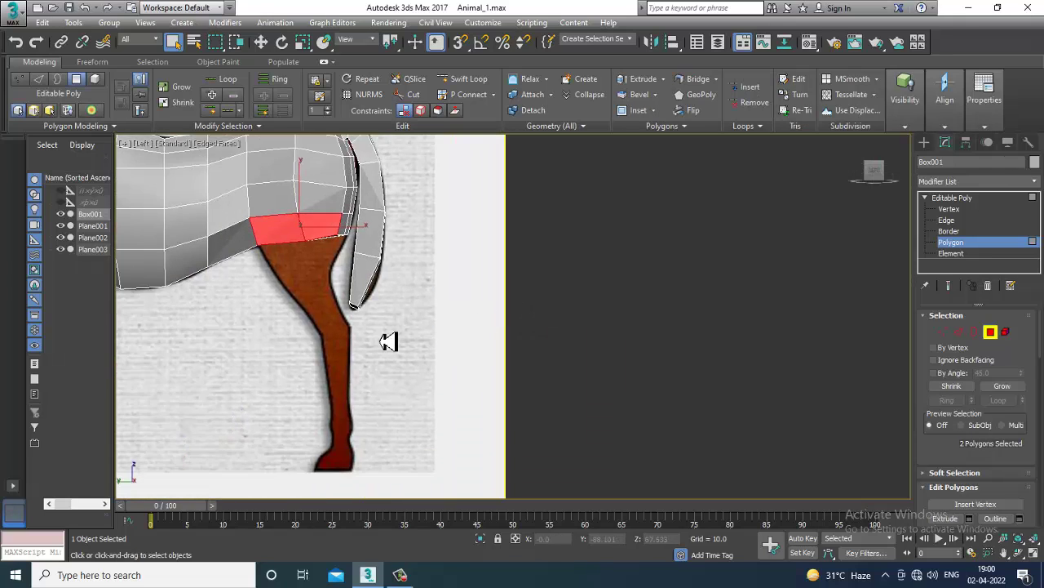
mouse_move(392, 341)
middle_mouse_down()
mouse_move(596, 356)
mouse_move(608, 376)
middle_mouse_up()
scroll(963, 413, "down", 2)
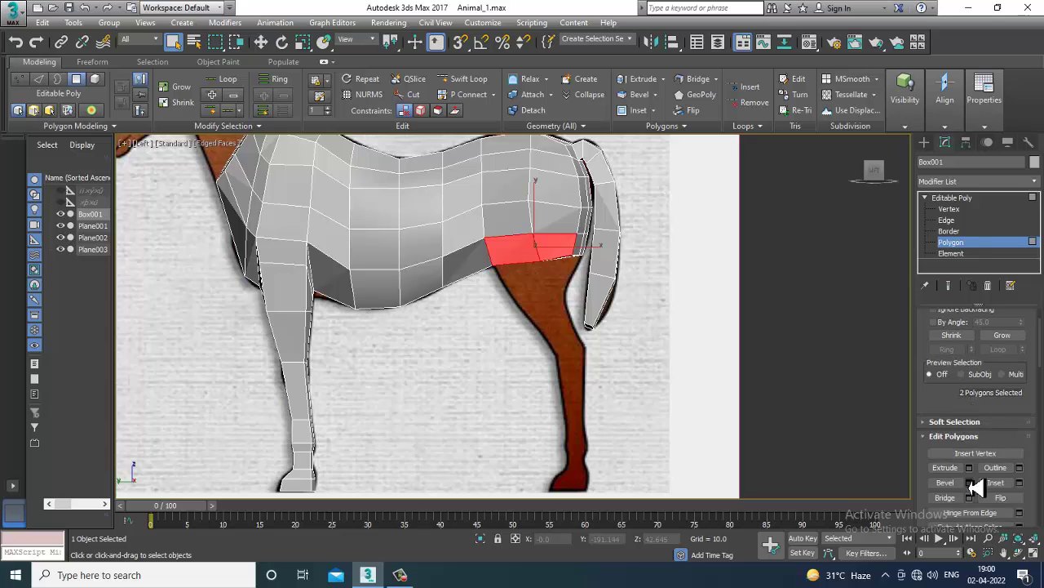
- Extrude the two hindquarter polygons downward and flatten them vertically
left_click(969, 467)
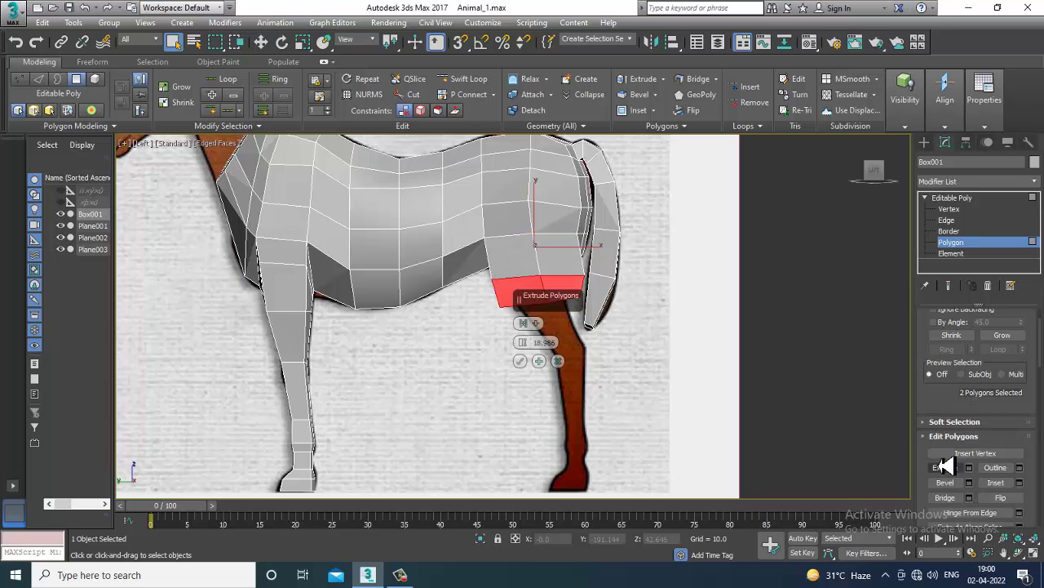
left_click(519, 361)
key("r")
left_click_drag(555, 244, 581, 517)
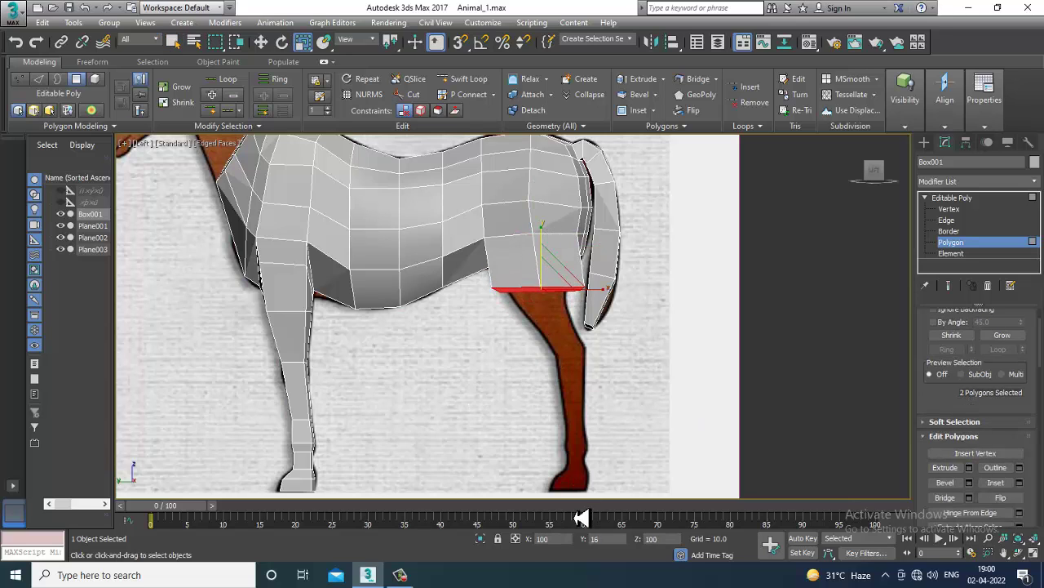
- Turn on see-through display, then narrow, tilt and shrink the new faces along the hind leg
key("alt+x")
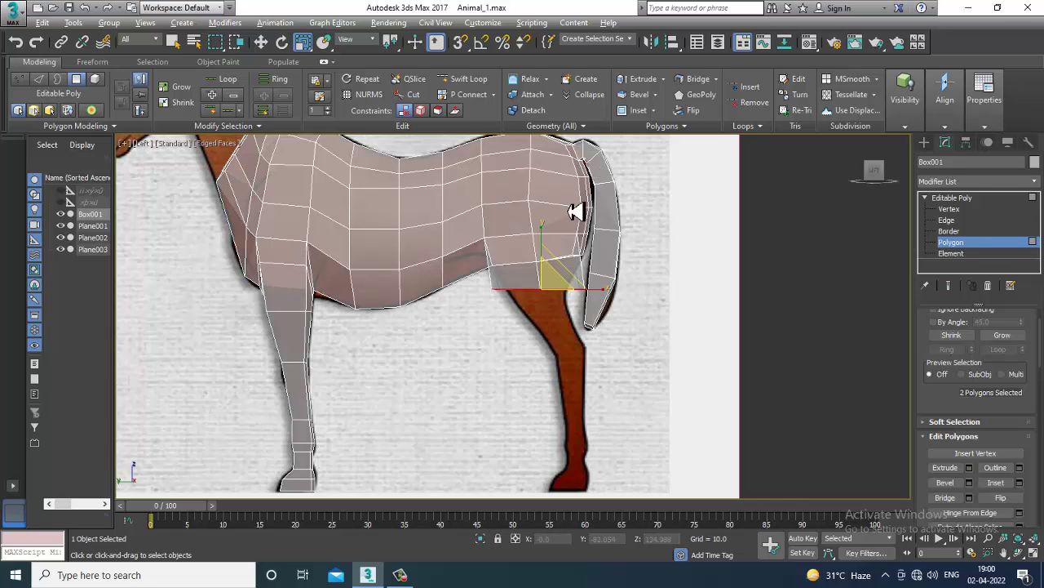
scroll(559, 233, "up", 5)
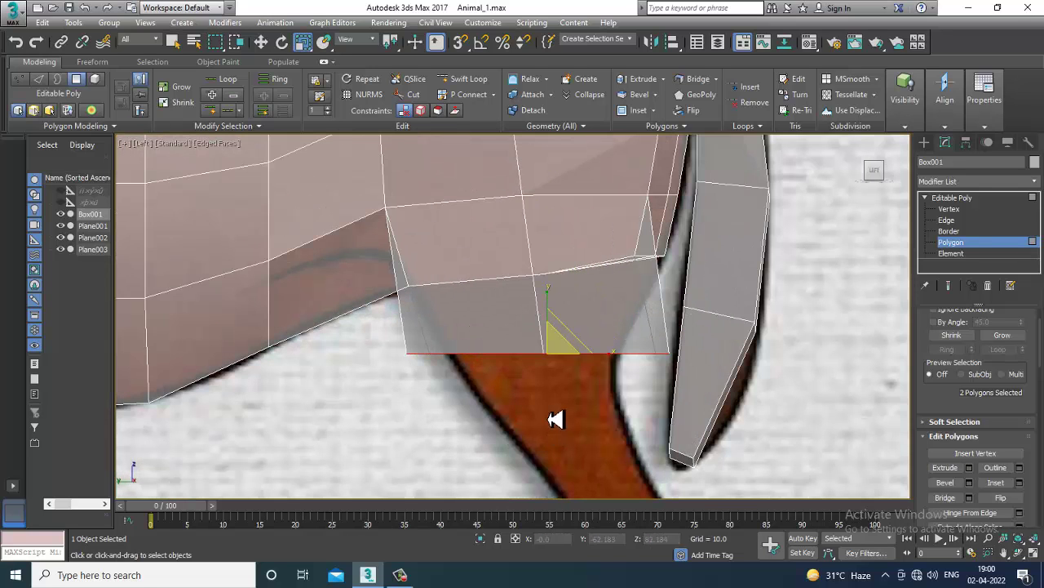
left_click_drag(555, 354, 570, 382)
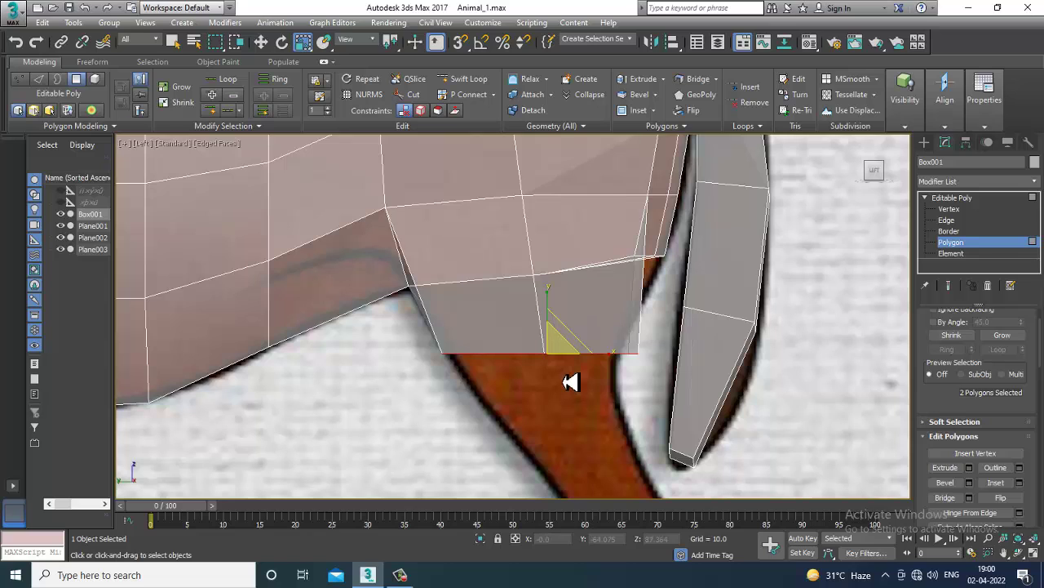
key("e")
left_click_drag(593, 330, 595, 319)
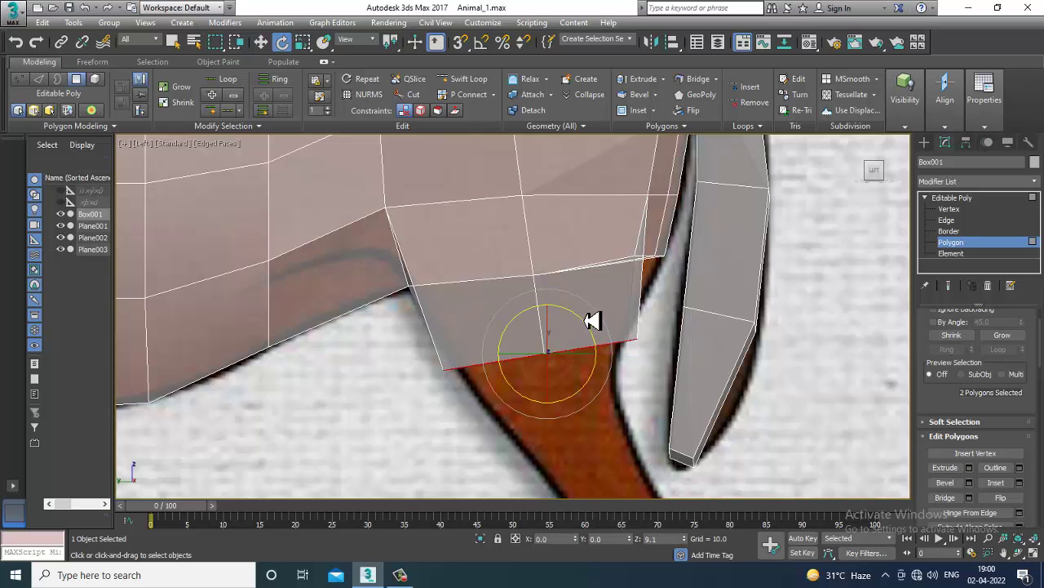
key("r")
left_click_drag(552, 350, 567, 369)
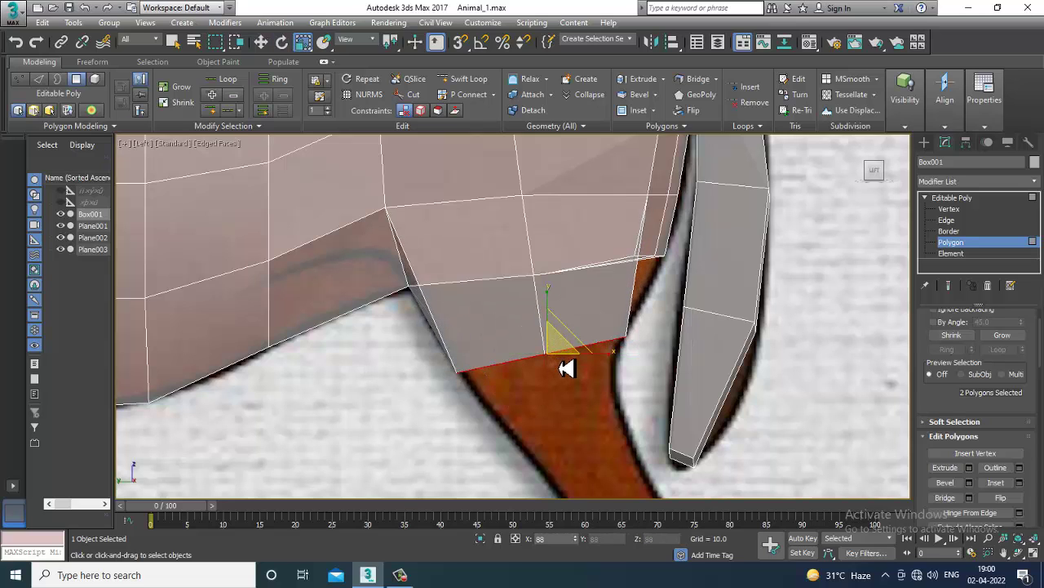
key("alt+w")
- Orbit the enlarged perspective view to inspect the new hind-leg faces
right_click(676, 403)
key("alt+w")
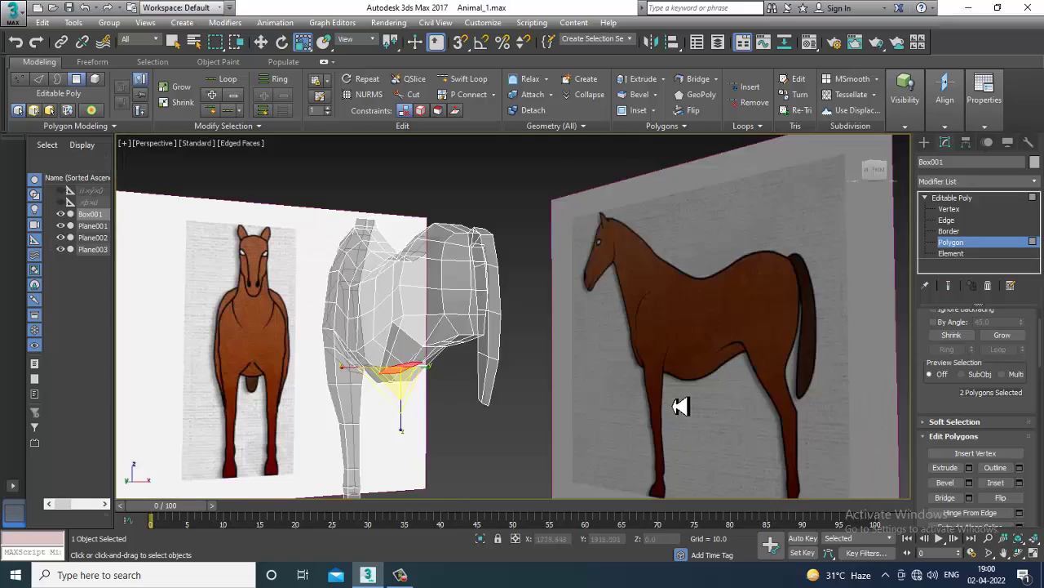
scroll(495, 345, "up", 10)
scroll(537, 356, "up", 5)
scroll(537, 357, "down", 10)
mouse_move(607, 334)
middle_mouse_down("alt")
mouse_move(587, 334)
mouse_move(574, 304)
mouse_move(567, 326)
mouse_move(629, 354)
middle_mouse_up("alt")
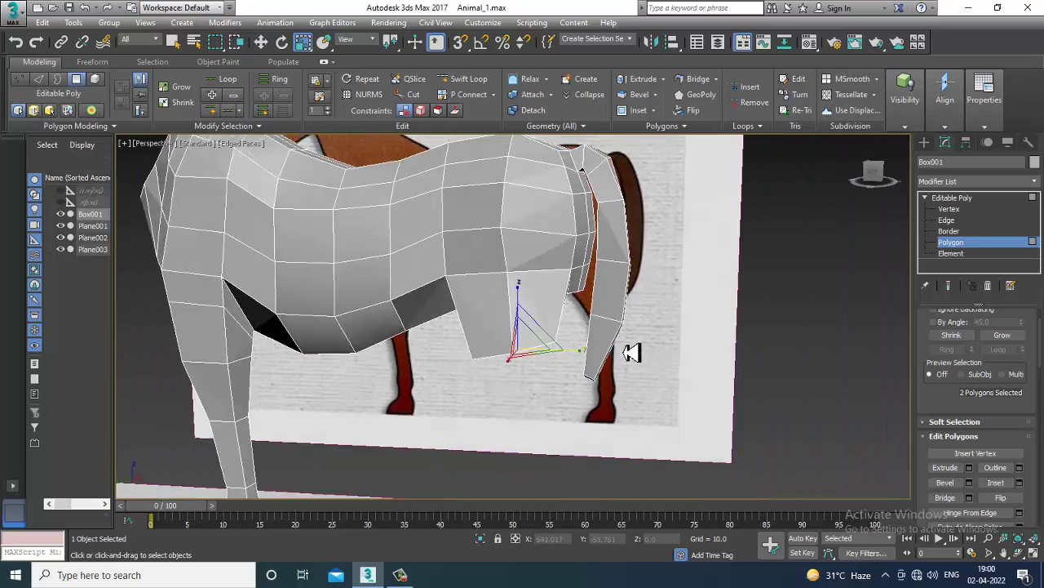
key("alt+w")
key("alt+w")
- In wireframe Top view, slide the leg polygons right to match the top reference
scroll(454, 275, "up", 5)
scroll(474, 298, "up", 3)
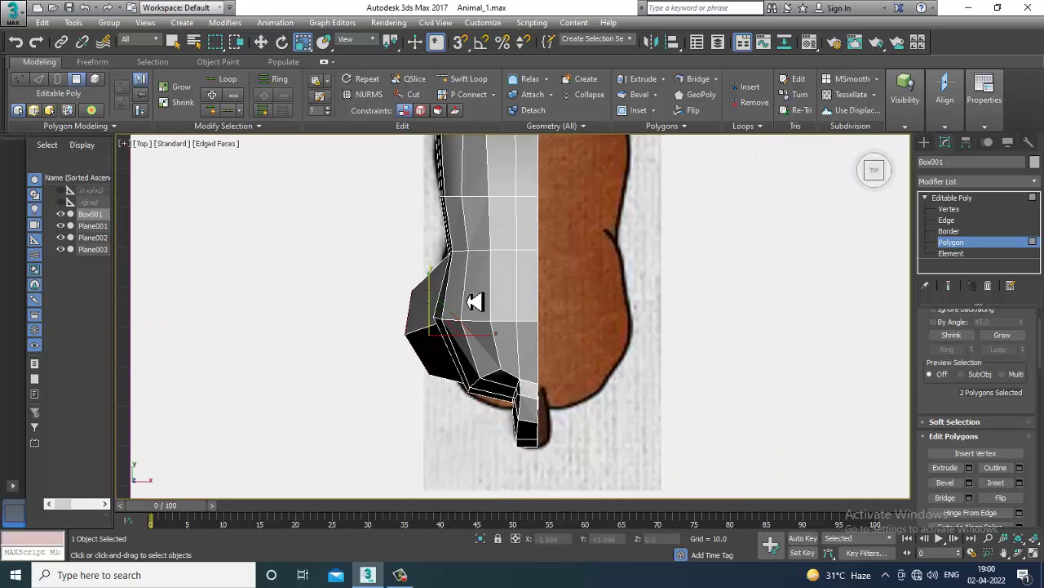
scroll(460, 308, "up", 3)
key("F3")
scroll(430, 359, "up", 3)
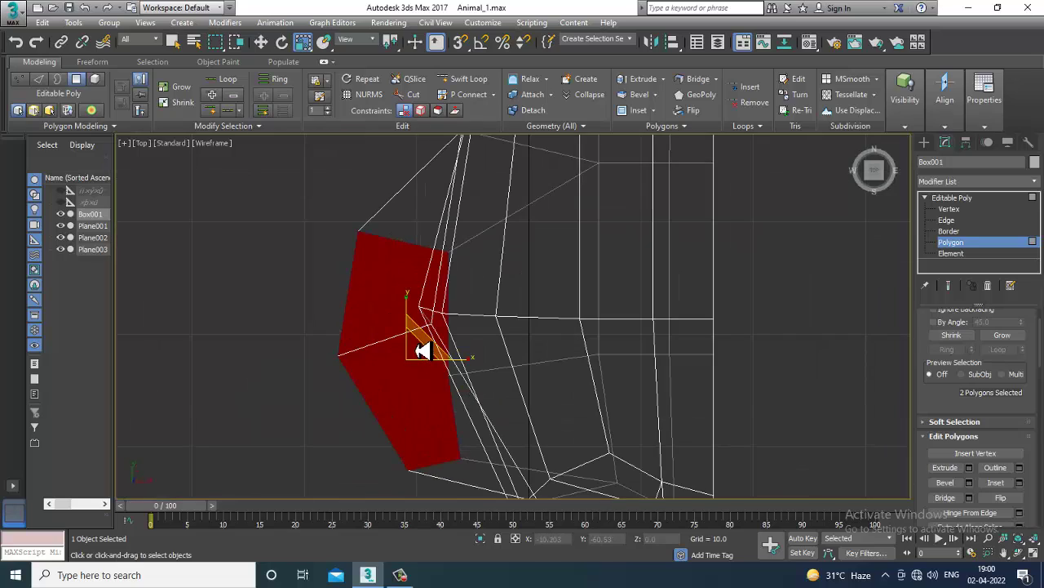
key("w")
left_click_drag(453, 367, 529, 367)
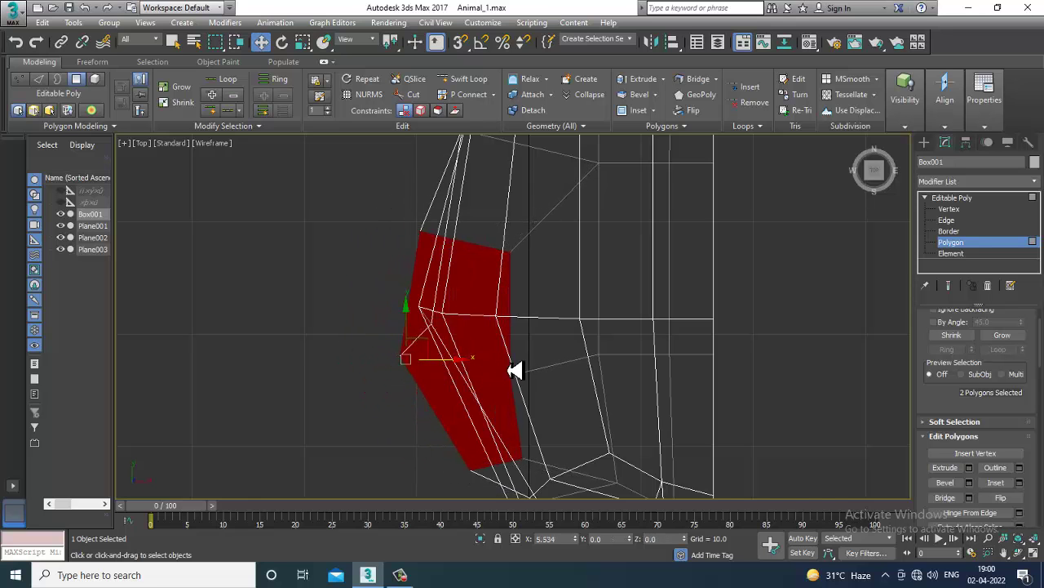
- Shift the leg polygons right in the Front view to fit the reference, then exit to object level
key("alt+w")
middle_click(625, 280)
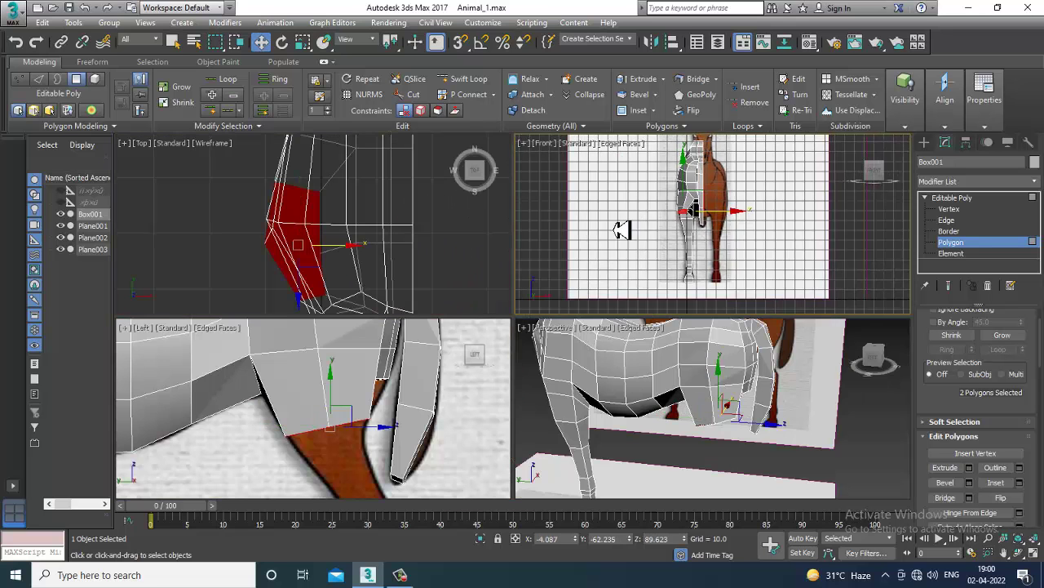
key("alt+w")
scroll(520, 319, "up", 2)
scroll(436, 335, "up", 2)
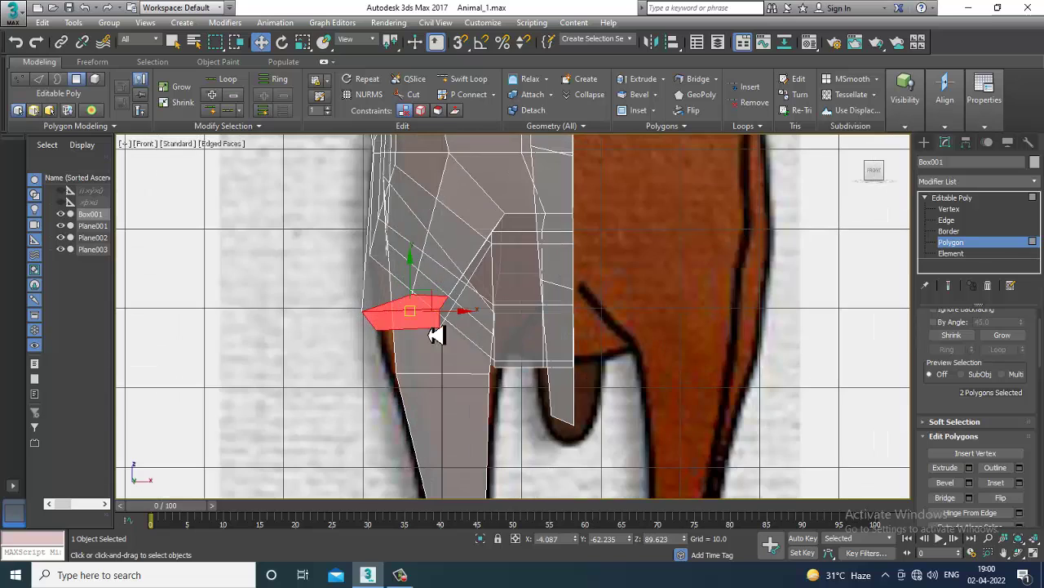
left_click_drag(465, 320, 483, 322)
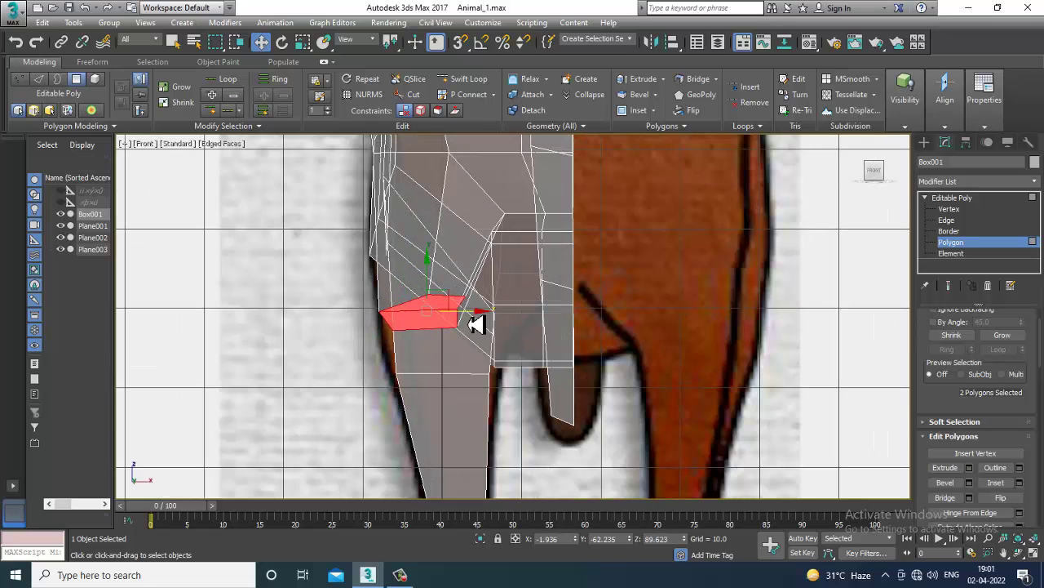
scroll(477, 324, "up", 1)
key("alt+x")
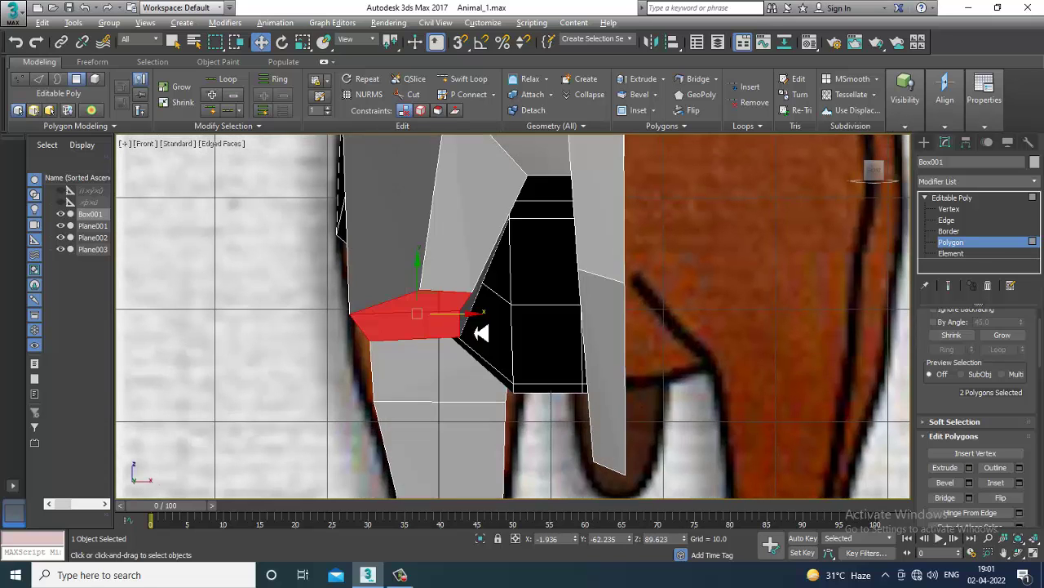
key("alt+x")
scroll(562, 323, "down", 2)
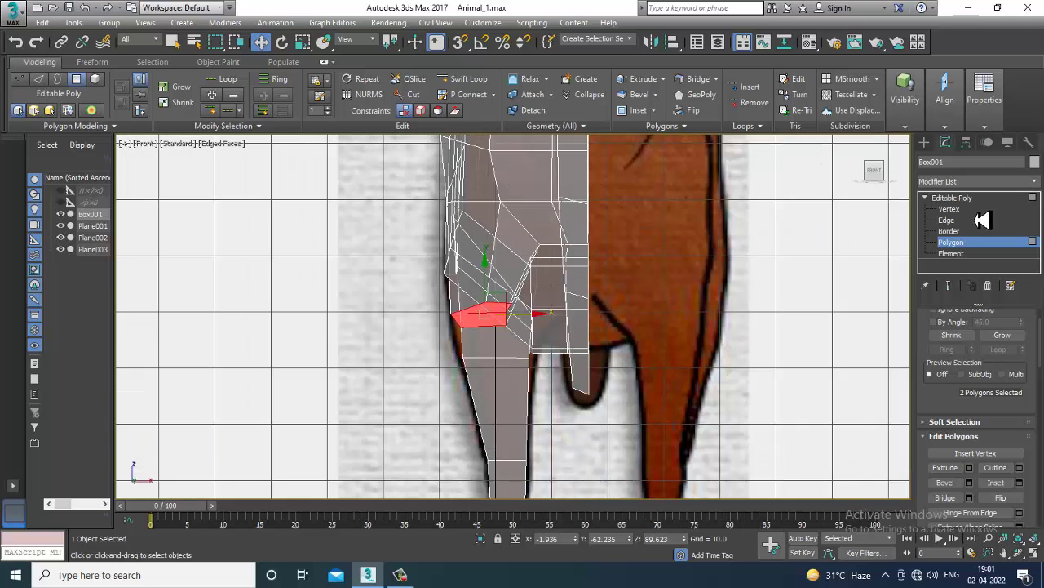
left_click(953, 198)
- Move the horse mesh left and orbit the enlarged perspective view around it
left_click_drag(551, 208, 352, 207)
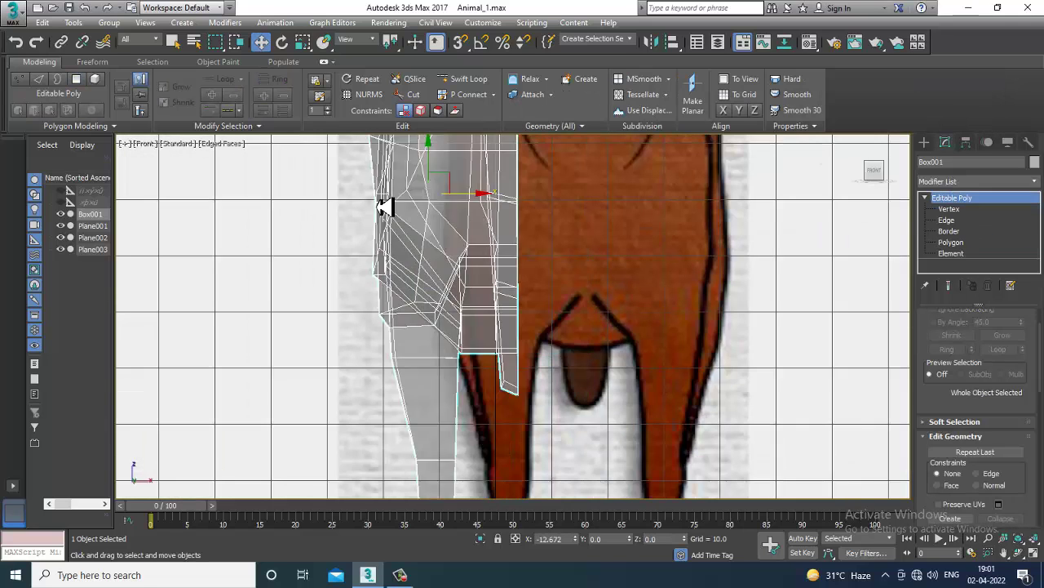
scroll(459, 350, "up", 2)
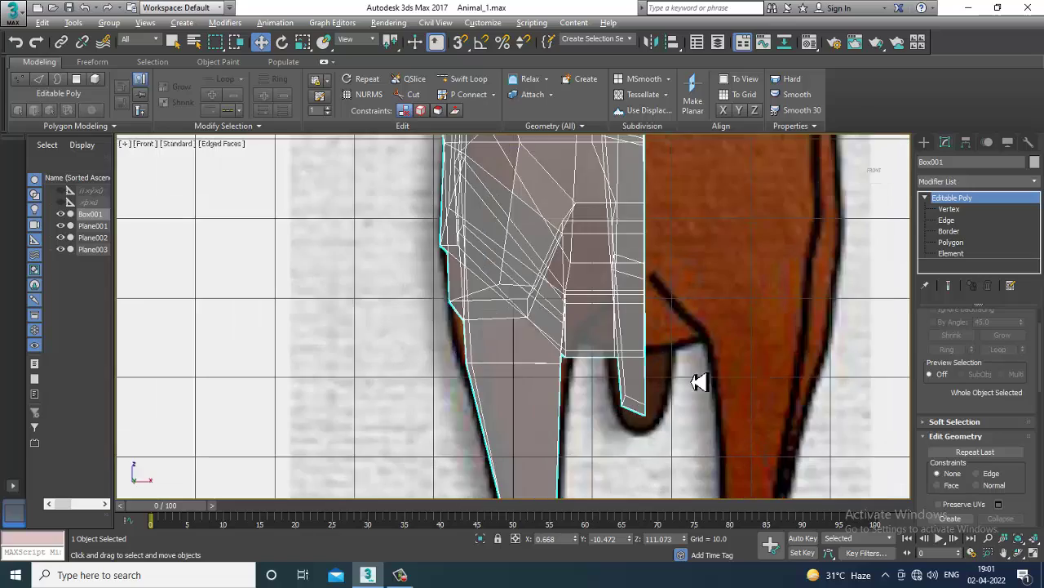
key("alt+w")
key("alt+w")
mouse_move(591, 368)
middle_mouse_down("alt")
mouse_move(503, 316)
mouse_move(496, 326)
middle_mouse_up("alt")
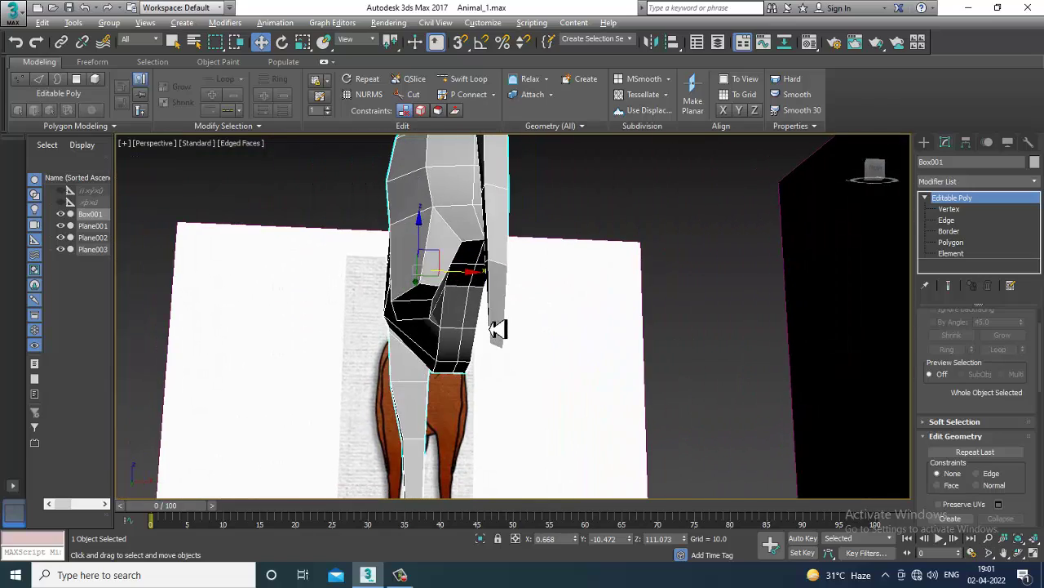
- Drag the chest vertex beside the leg down and to the left
left_click(949, 209)
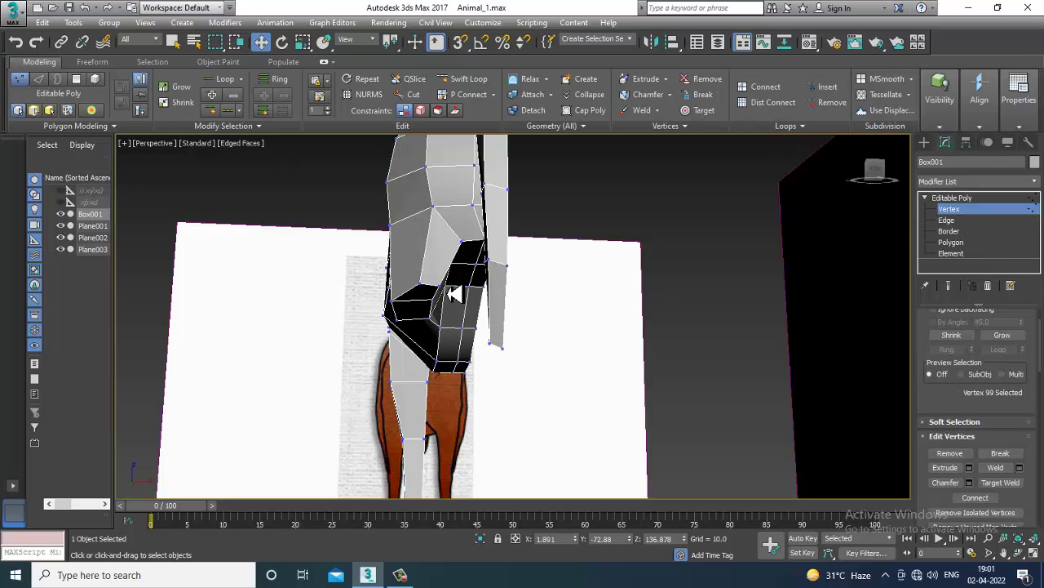
mouse_move(442, 310)
left_mouse_down()
mouse_move(437, 325)
mouse_move(486, 314)
mouse_move(479, 303)
left_mouse_up()
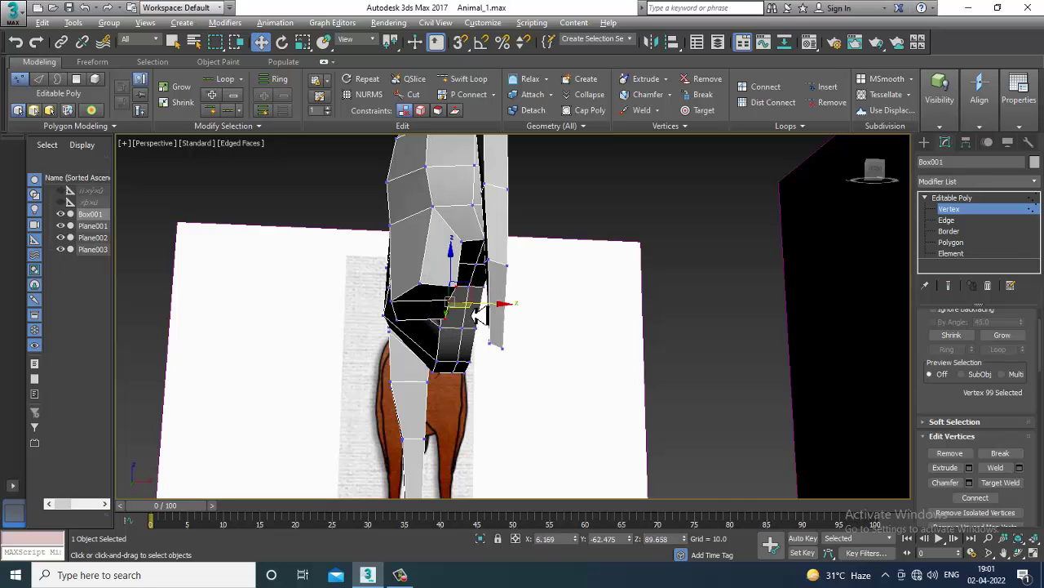
middle_click_drag(478, 303, 650, 326, "alt")
left_click(952, 243)
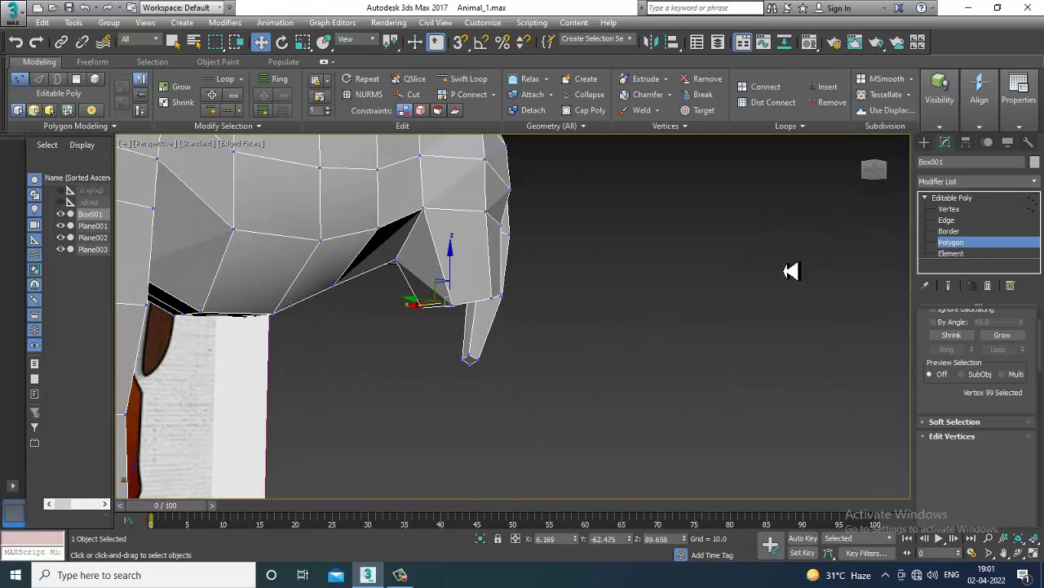
middle_click_drag(544, 264, 538, 303, "alt")
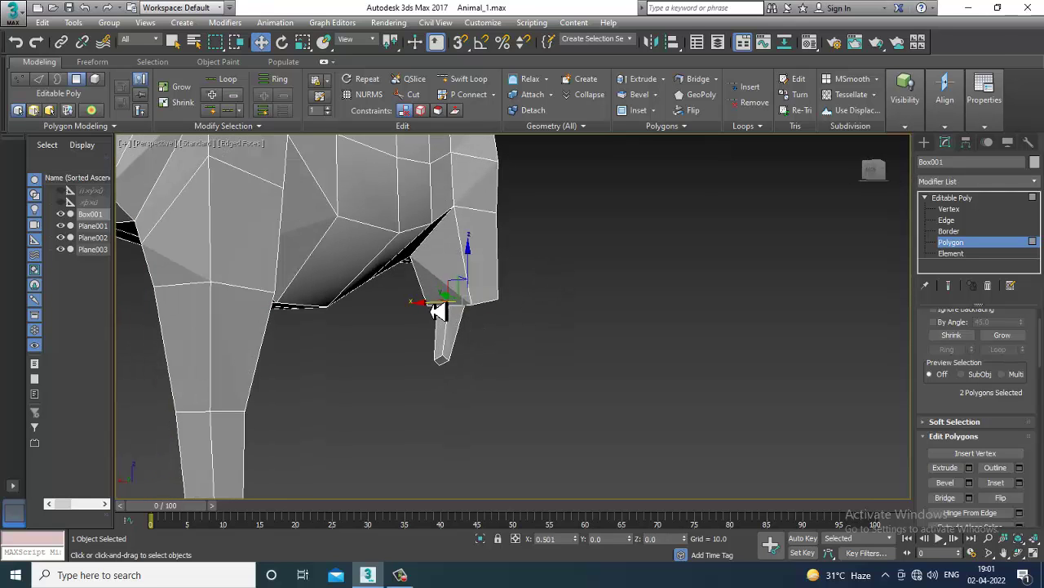
- In the enlarged side view, extrude the leg's bottom faces downward into a new segment
key("alt+w")
left_click(396, 425)
key("alt+w")
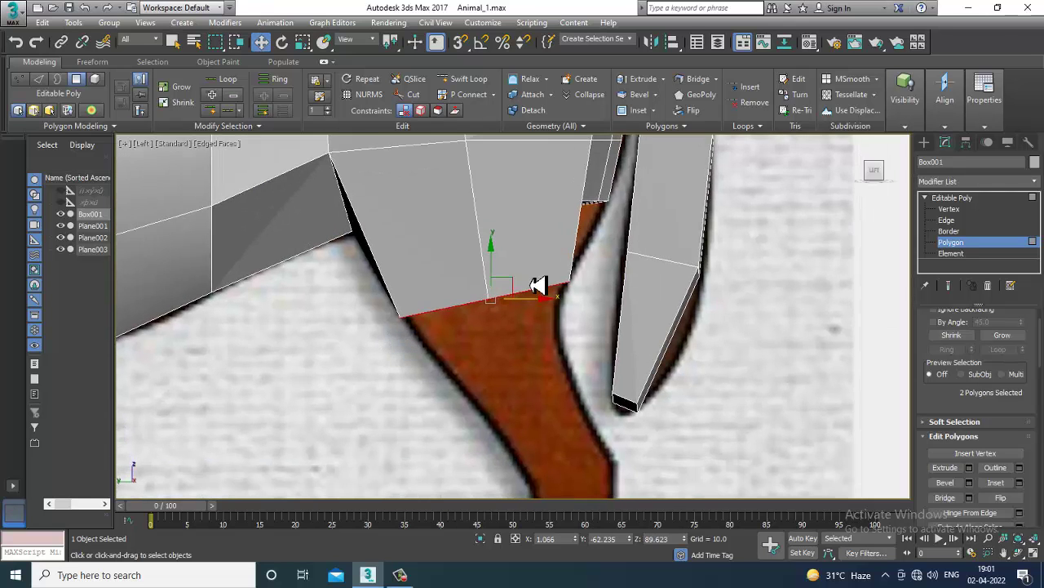
scroll(484, 315, "down", 3)
scroll(496, 326, "down", 2)
scroll(503, 334, "up", 3)
scroll(512, 338, "up", 4)
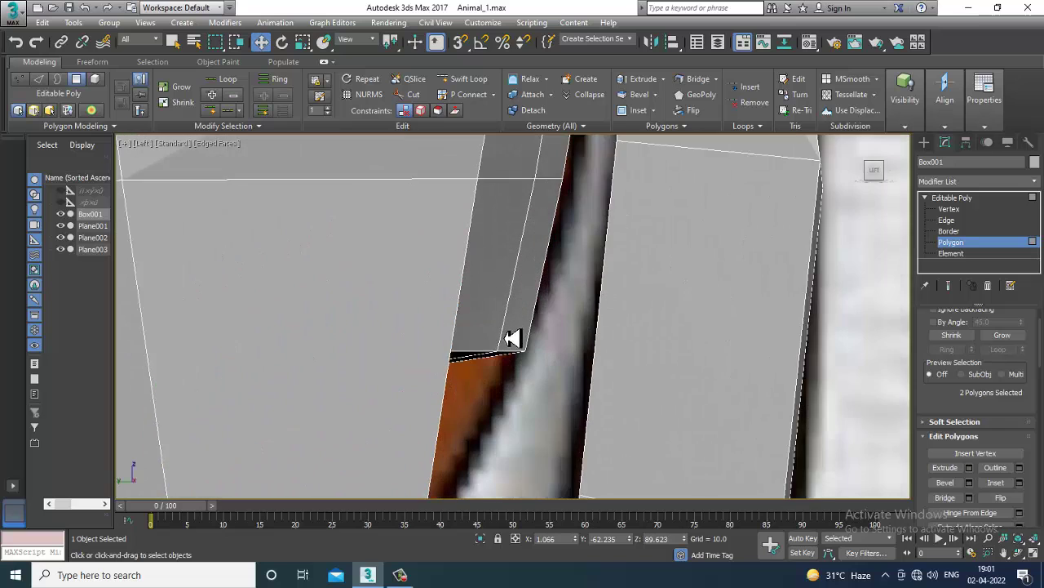
scroll(512, 338, "down", 1)
scroll(501, 306, "down", 2)
scroll(498, 314, "down", 2)
scroll(490, 320, "down", 1)
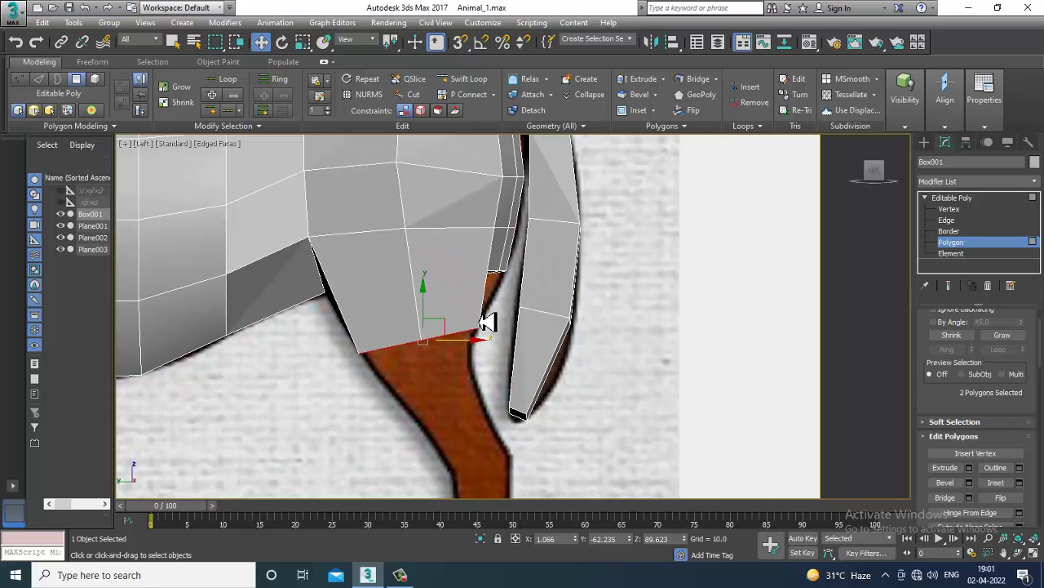
scroll(488, 323, "up", 1)
scroll(483, 326, "up", 1)
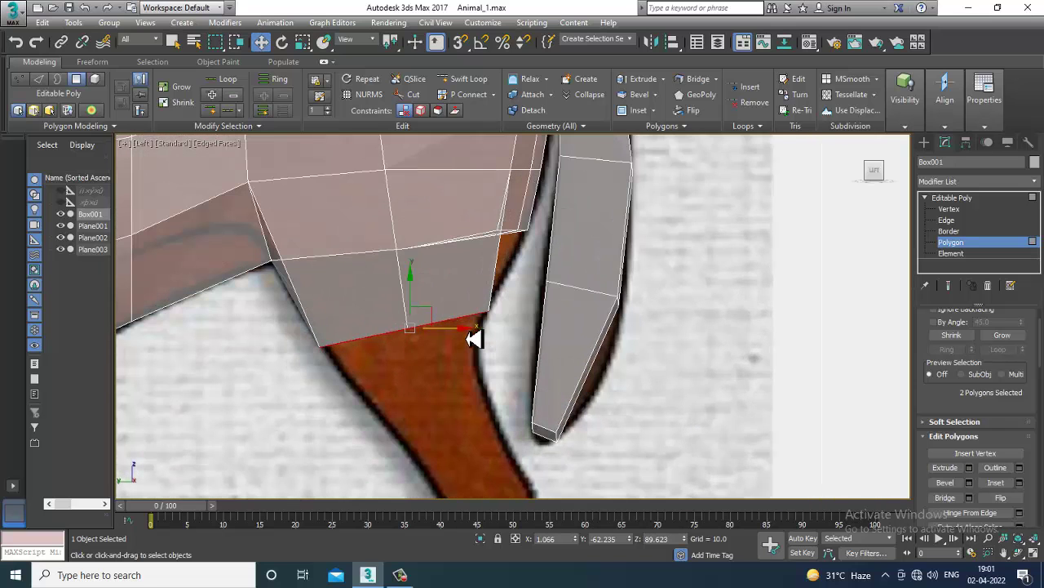
left_click(969, 468)
left_click(544, 364)
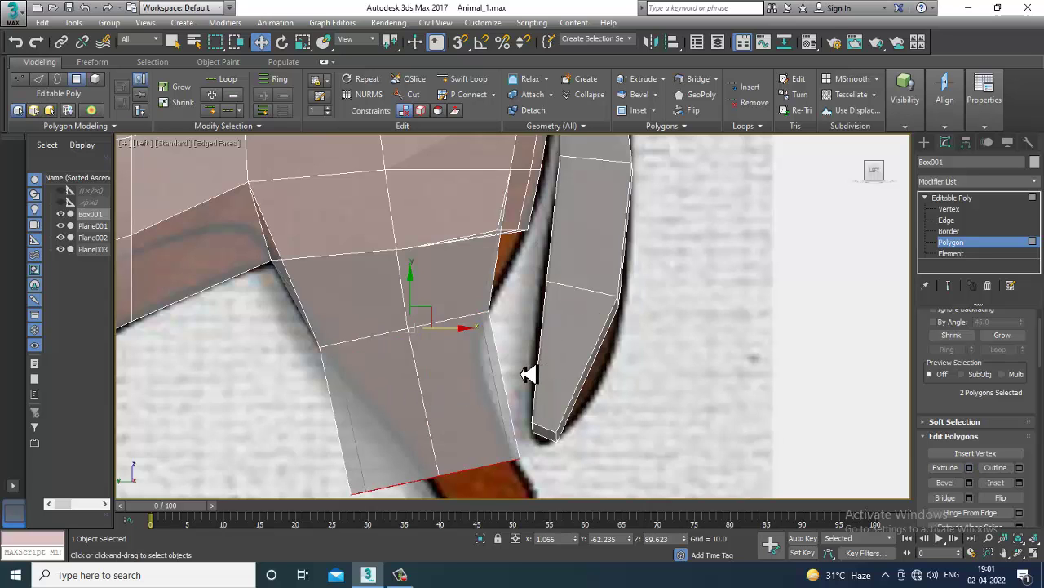
- Shift the new leg end right to follow the brown reference leg
scroll(450, 373, "down", 2)
scroll(450, 373, "down", 1)
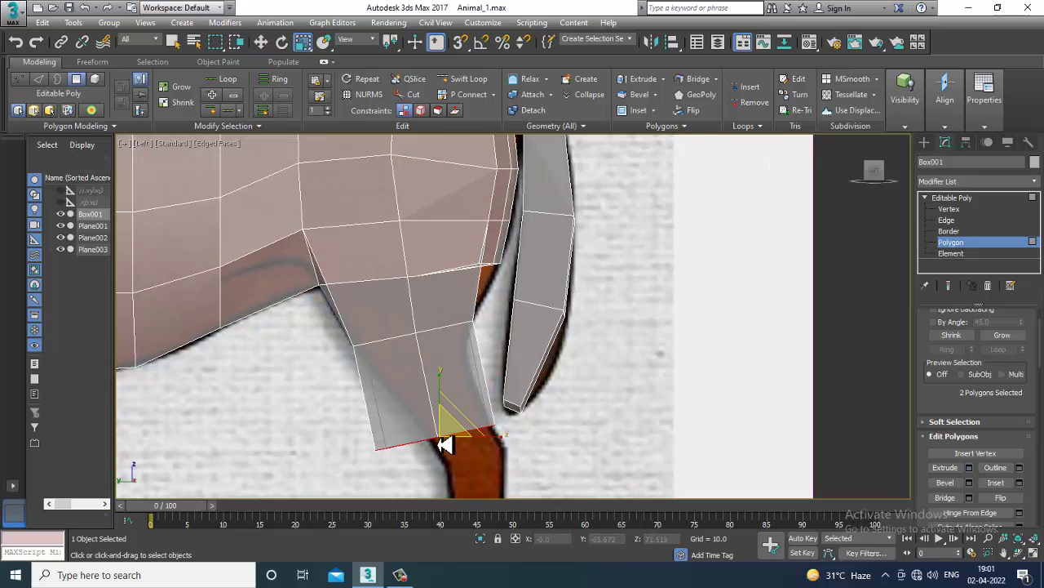
key("e")
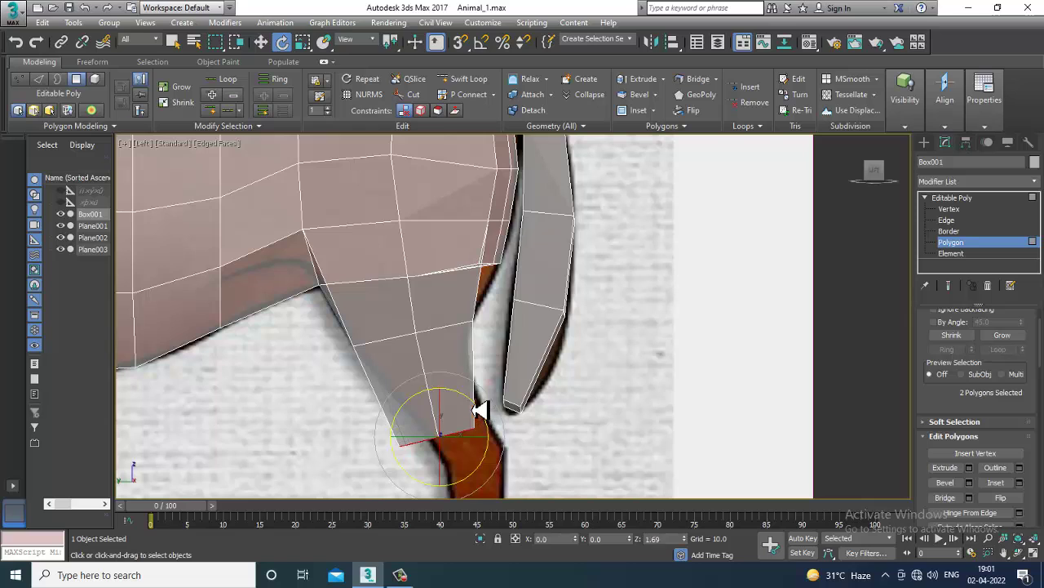
key("w")
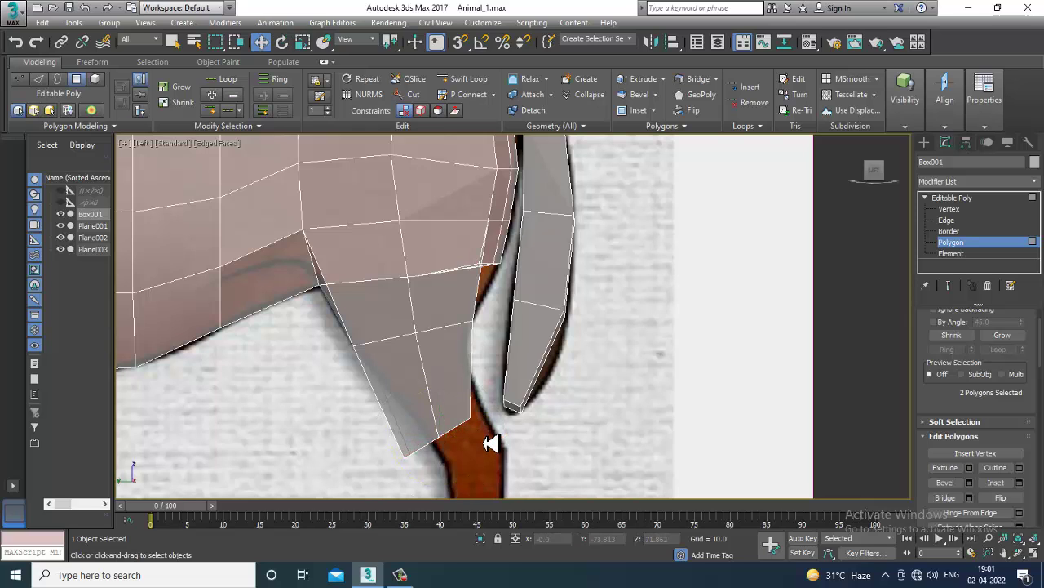
left_click_drag(479, 445, 510, 446)
key("r")
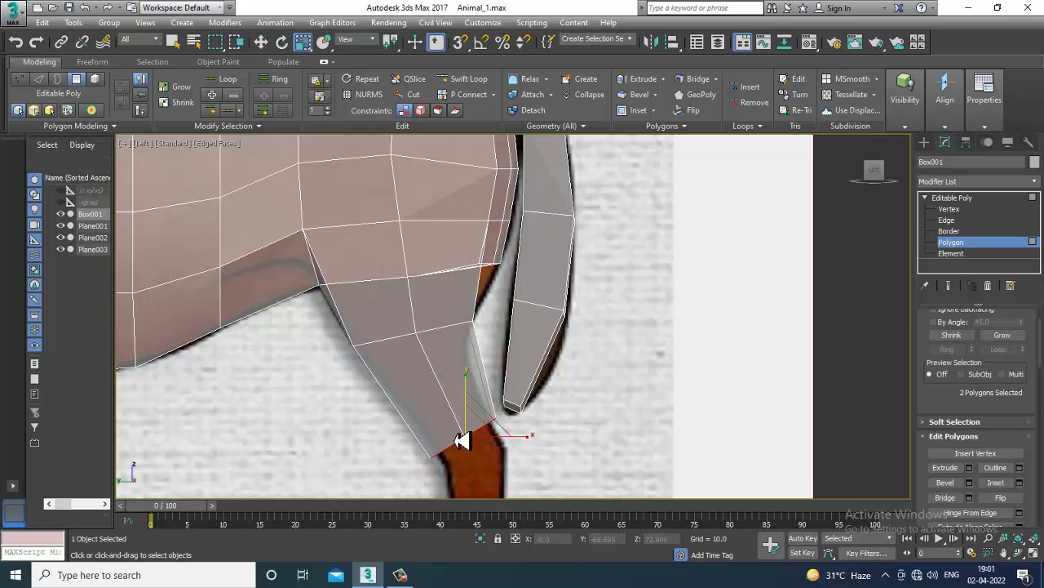
scroll(490, 445, "up", 2)
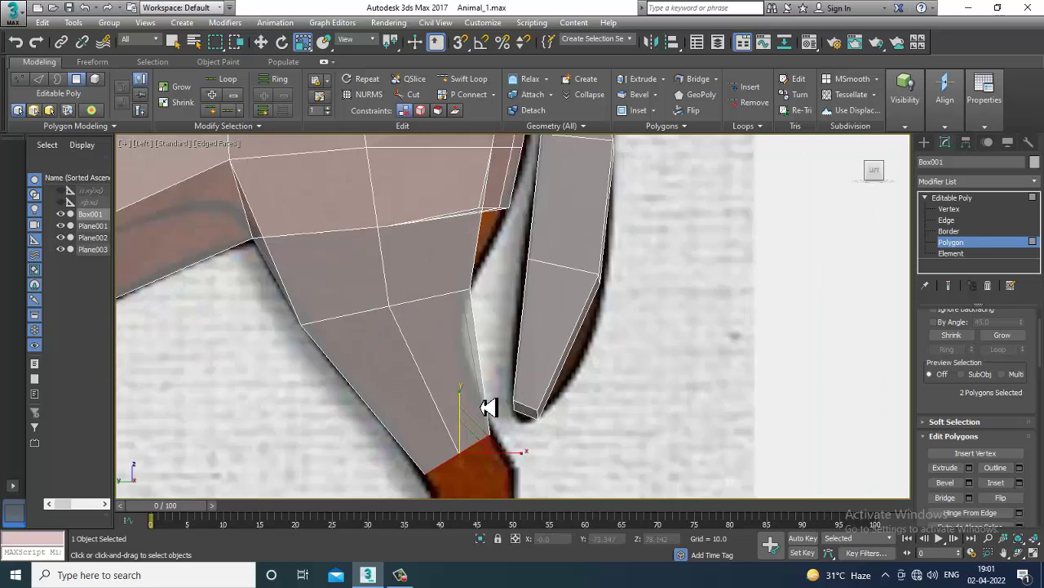
scroll(487, 405, "up", 2)
scroll(460, 359, "up", 2)
scroll(476, 389, "up", 2)
scroll(443, 385, "down", 2)
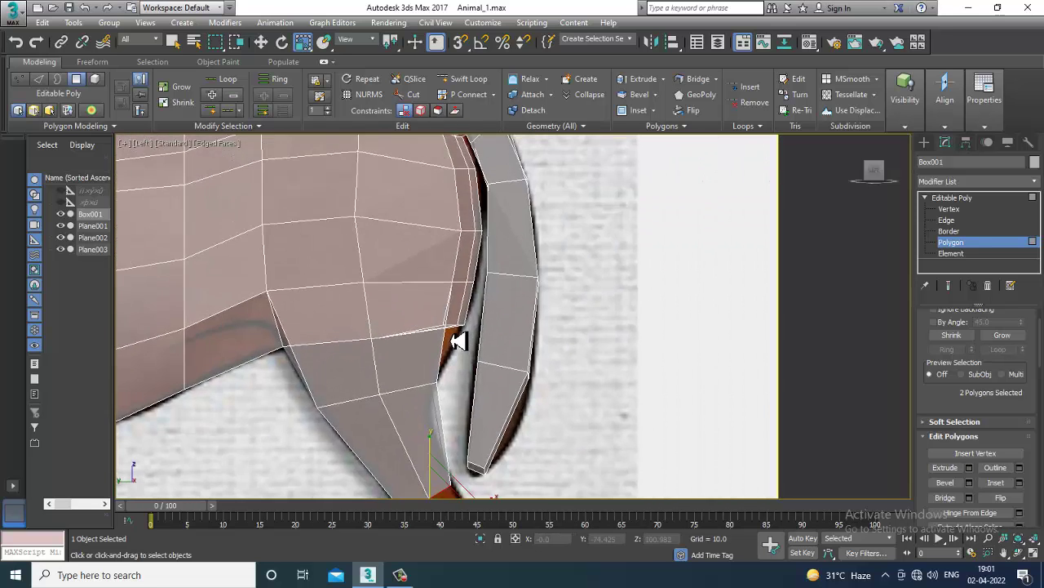
scroll(457, 338, "up", 2)
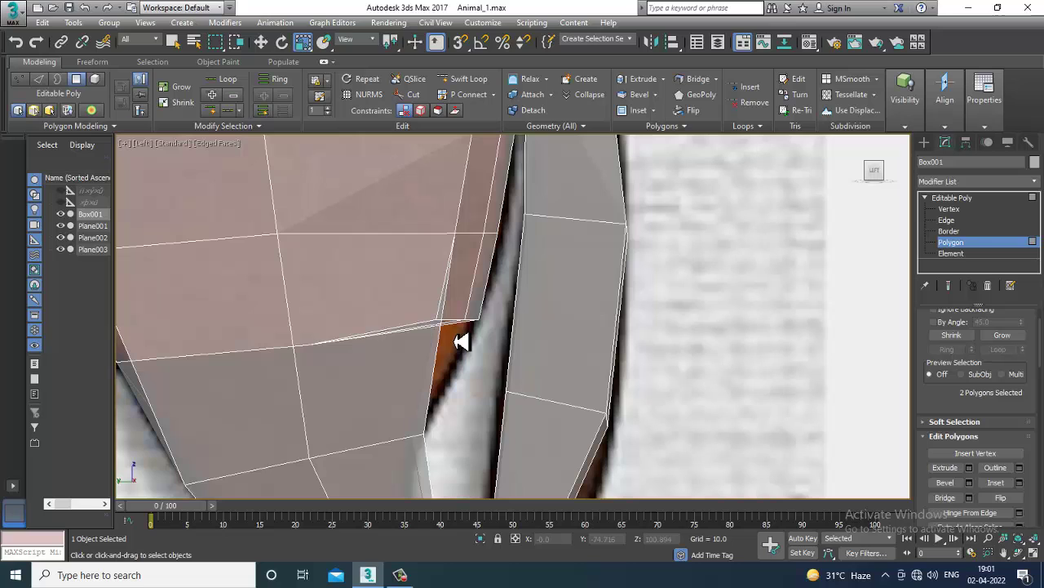
key("1")
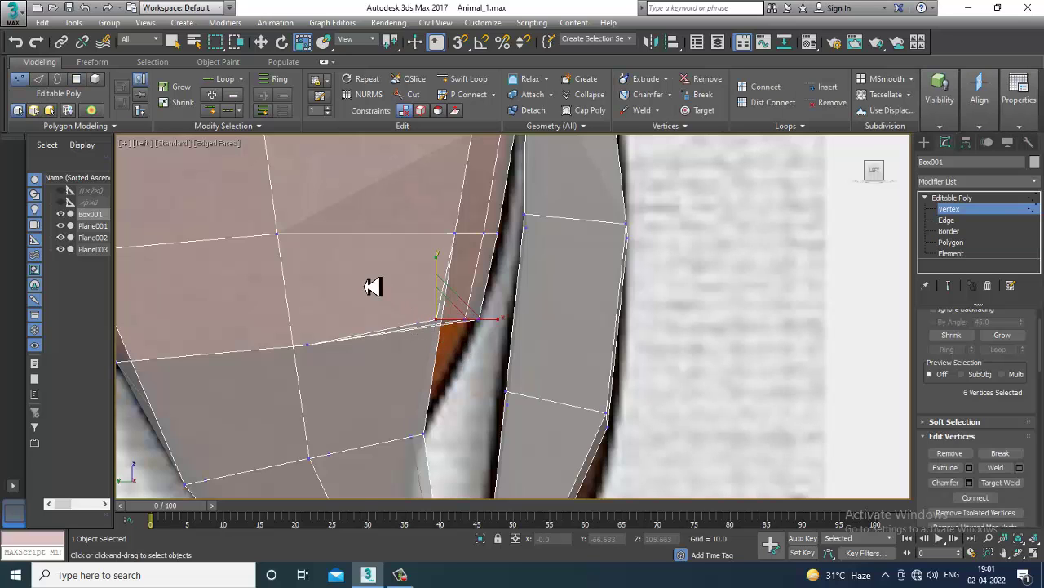
- Pull the six leg-joint vertices right along X and check them in the perspective view
key("w")
mouse_move(495, 353)
left_mouse_down()
mouse_move(526, 342)
mouse_move(506, 334)
left_mouse_up()
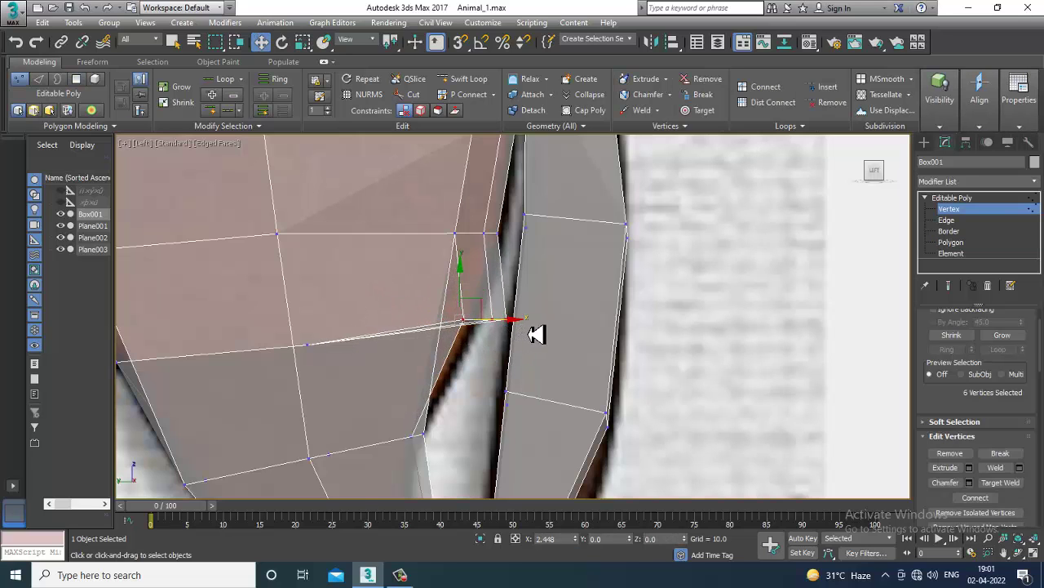
key("alt+w")
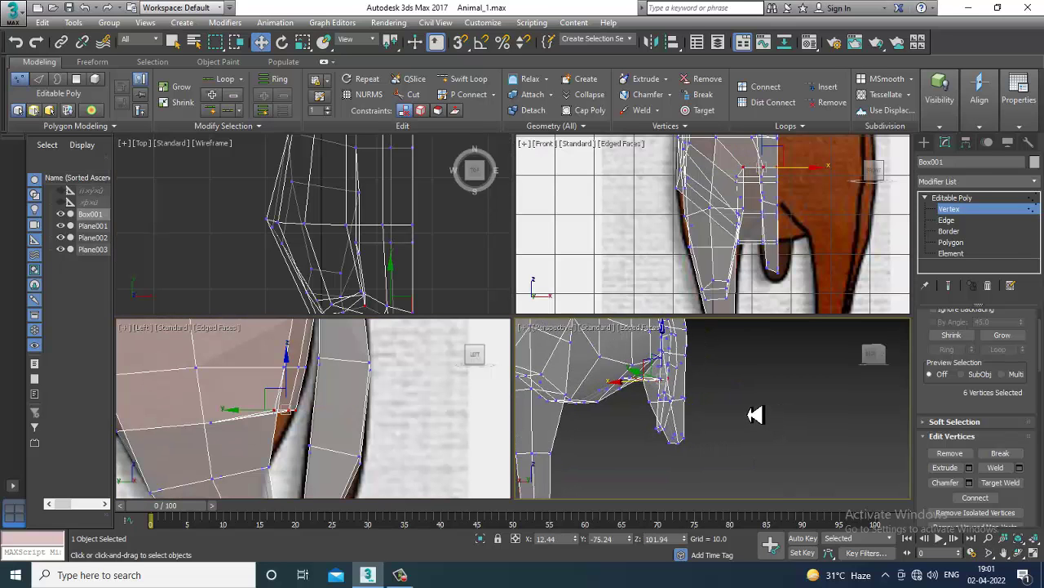
mouse_move(753, 415)
middle_mouse_down("alt")
mouse_move(658, 367)
mouse_move(732, 408)
mouse_move(609, 397)
mouse_move(599, 425)
mouse_move(618, 431)
mouse_move(628, 384)
middle_mouse_up("alt")
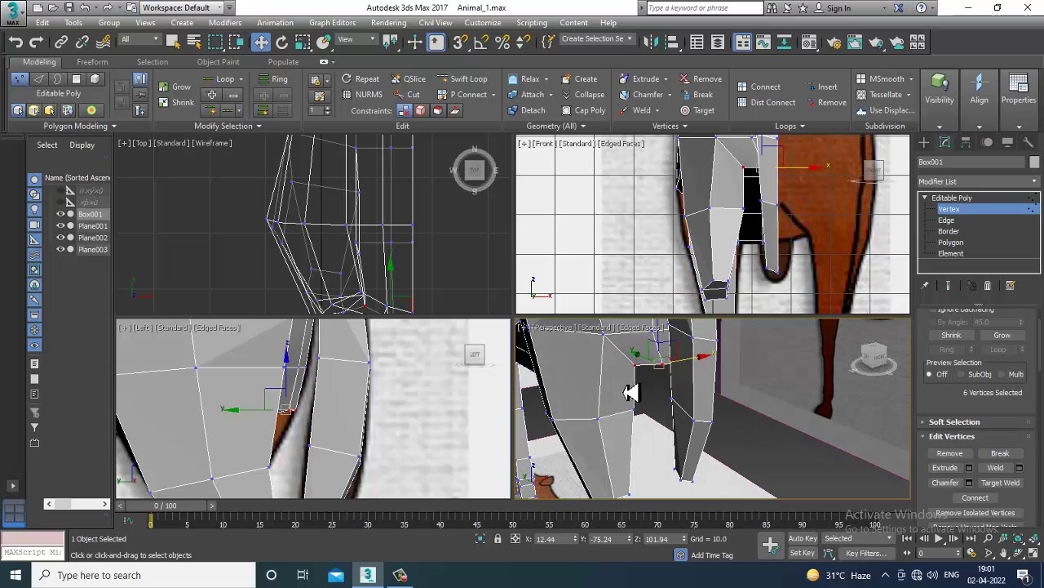
middle_click(397, 400)
key("alt+w")
scroll(367, 389, "up", 2)
scroll(465, 268, "down", 3)
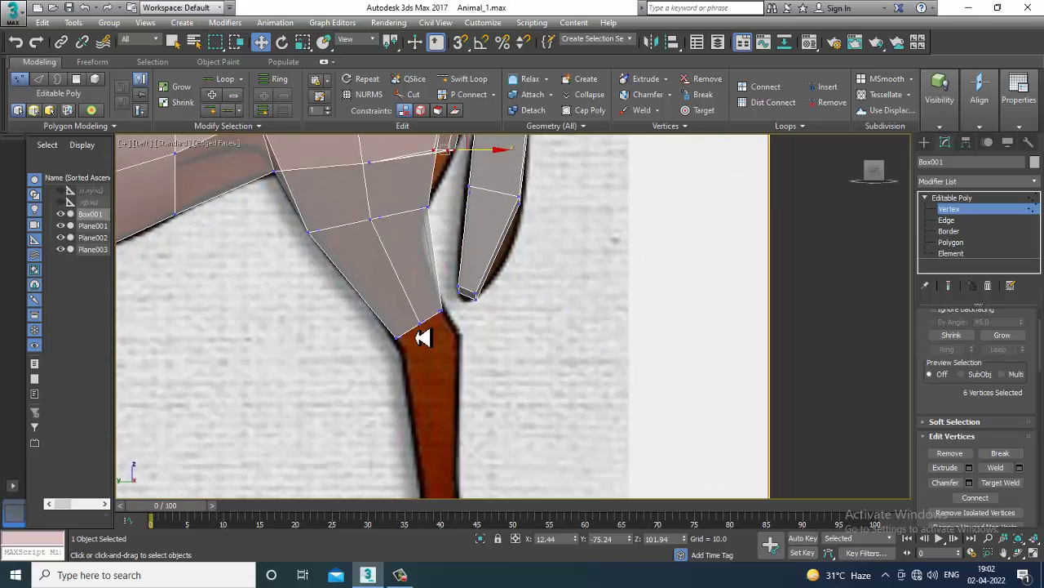
scroll(426, 337, "up", 3)
left_click(950, 242)
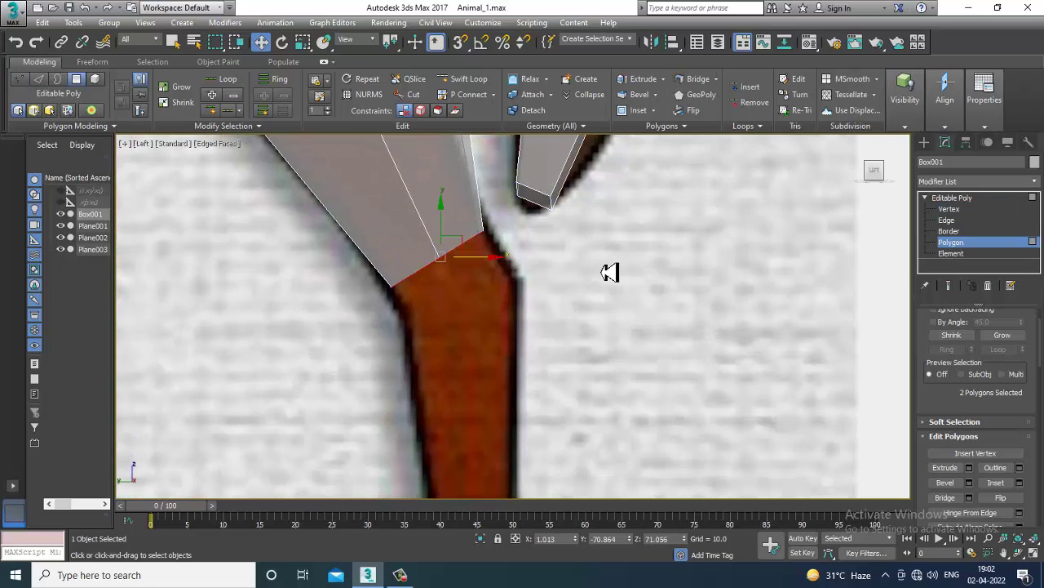
- Extrude the leg's bottom faces again with a height of 4.855
middle_click_drag(609, 272, 624, 310)
left_click(969, 467)
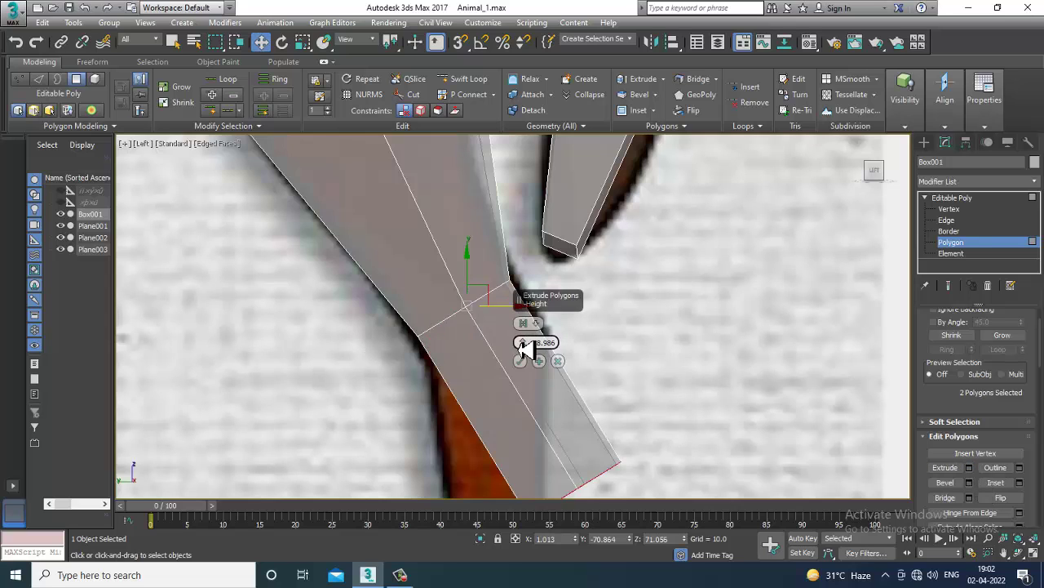
left_click_drag(524, 347, 535, 512)
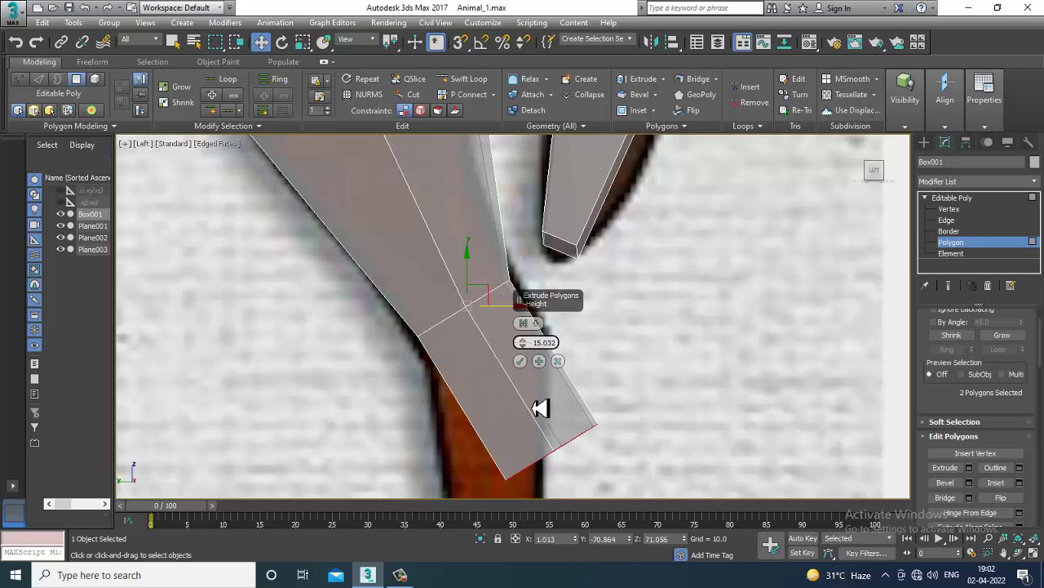
left_click(520, 361)
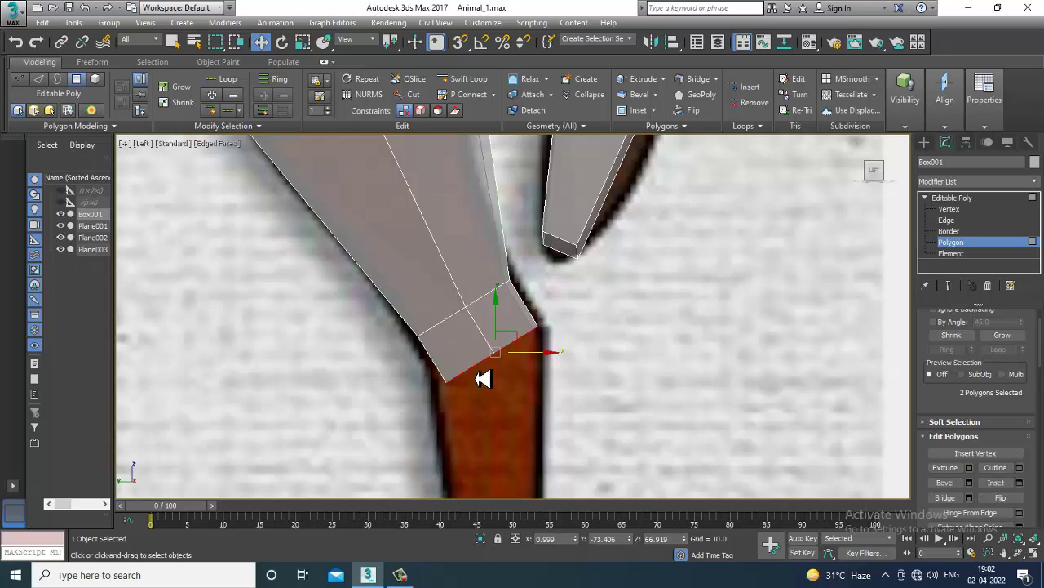
- Move the new segment's lower-left corner vertices up and left, checking the model in other views
scroll(483, 380, "up", 2)
key("1")
left_click(564, 308)
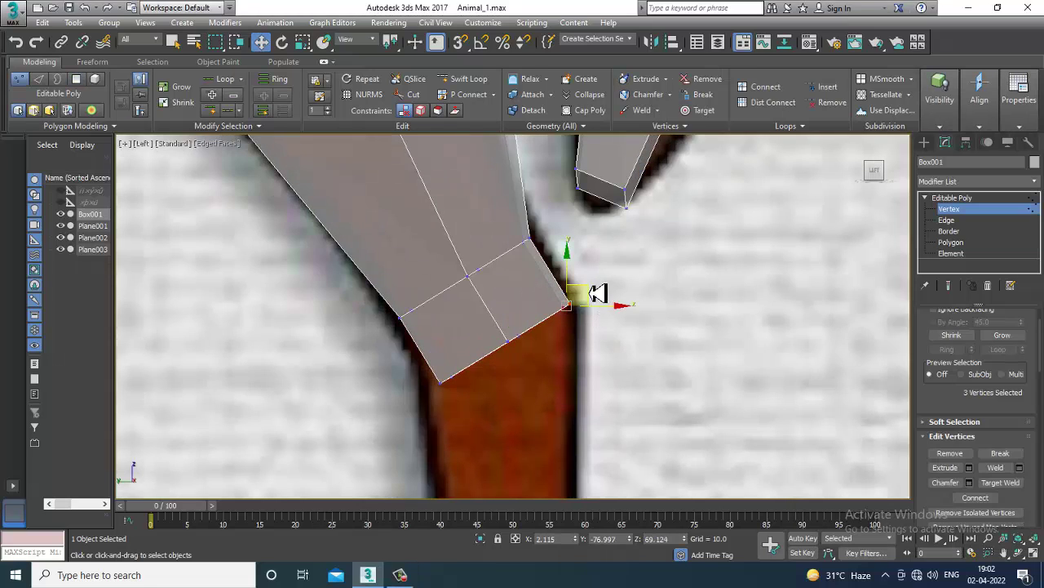
left_click(442, 378)
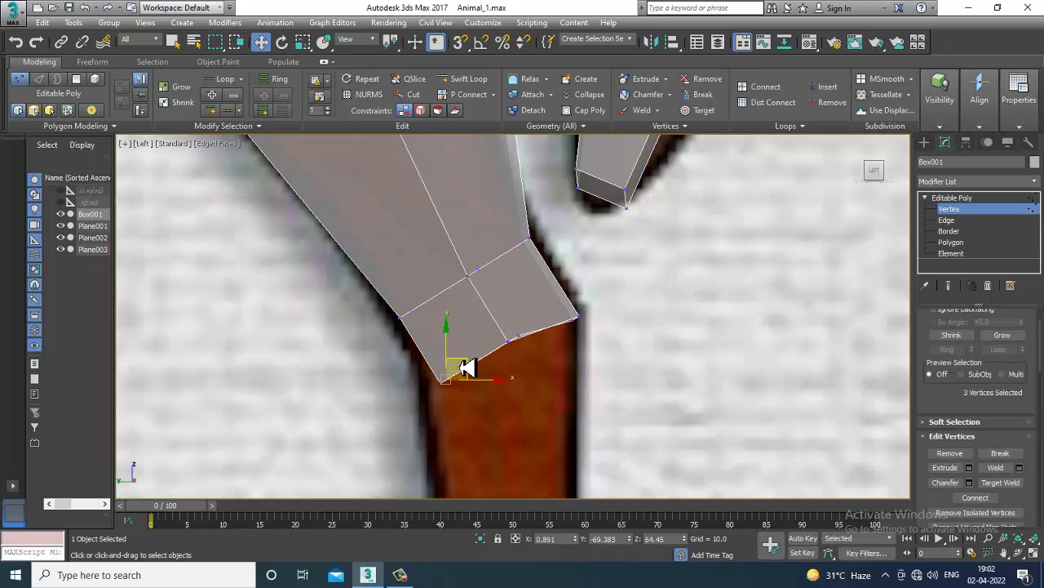
left_click_drag(467, 368, 455, 352)
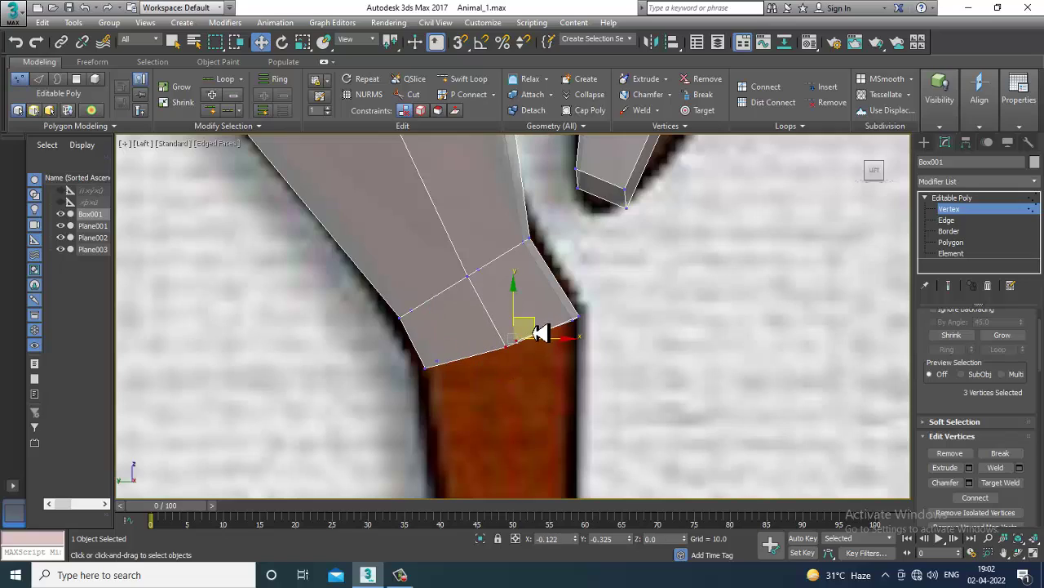
key("alt+w")
key("alt+w")
mouse_move(599, 413)
middle_mouse_down("alt")
mouse_move(541, 392)
mouse_move(668, 394)
mouse_move(550, 340)
mouse_move(403, 326)
mouse_move(495, 258)
mouse_move(541, 283)
mouse_move(449, 284)
mouse_move(476, 280)
mouse_move(483, 299)
mouse_move(539, 326)
middle_mouse_up("alt")
key("alt+w")
scroll(376, 384, "up", 2)
key("alt+w")
scroll(411, 327, "down", 3)
- Extrude the bottom faces 12.01, shift them left under the reference and scale them flat
left_click(971, 243)
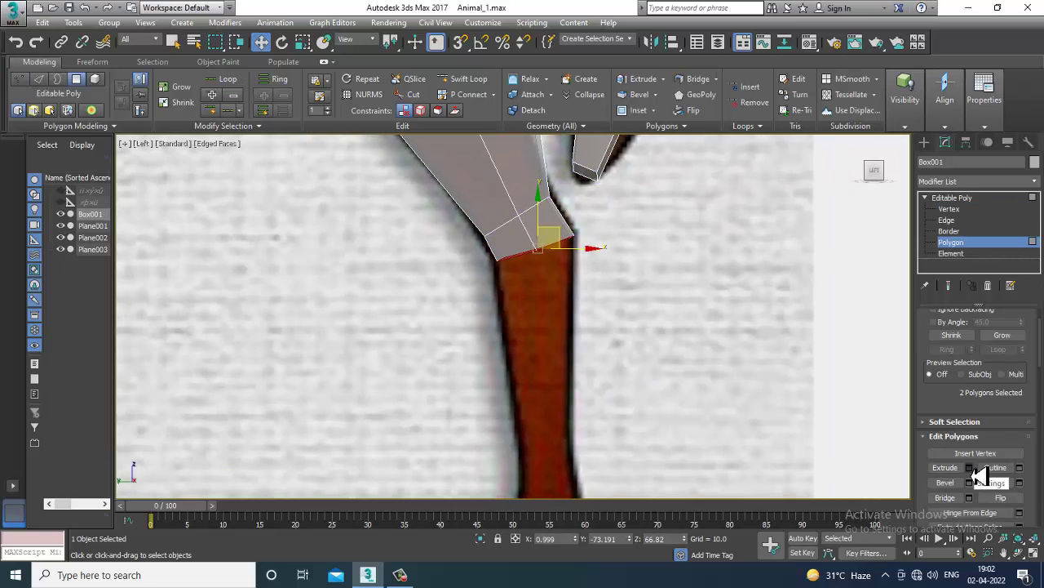
left_click(966, 469)
left_click_drag(526, 347, 526, 291)
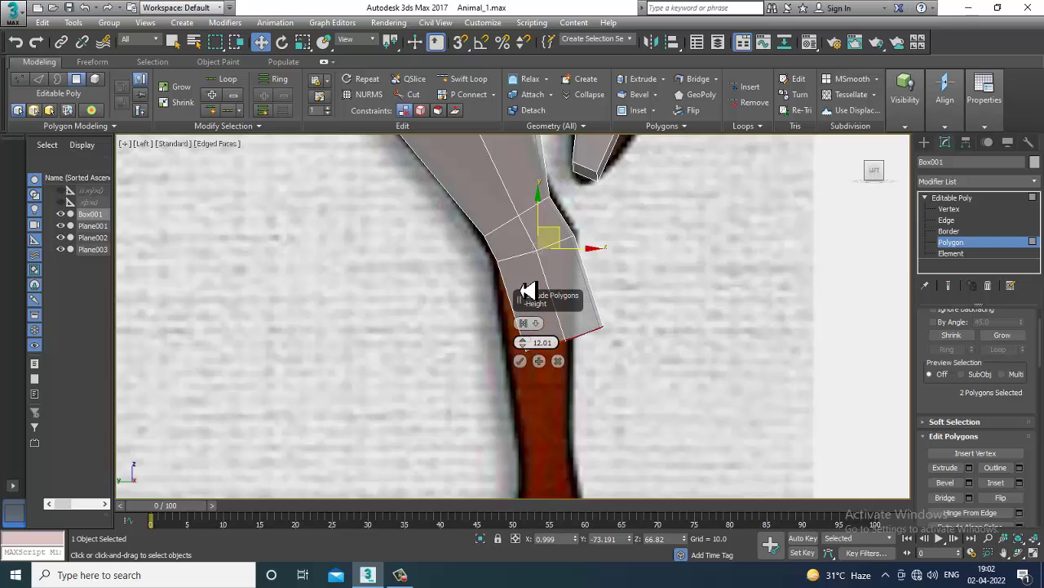
left_click(520, 362)
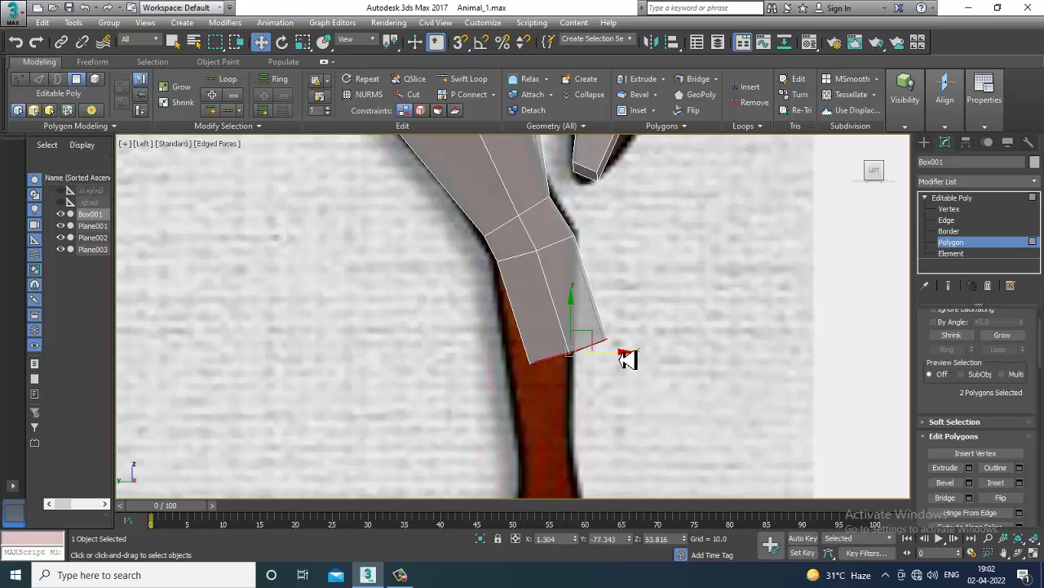
left_click_drag(627, 359, 601, 357)
key("r")
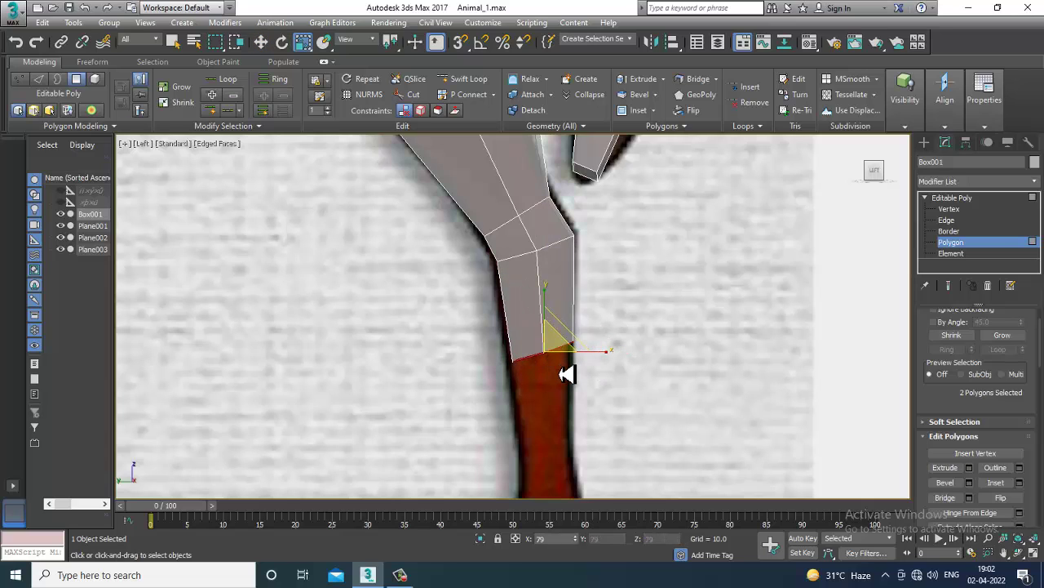
left_click_drag(552, 303, 563, 382)
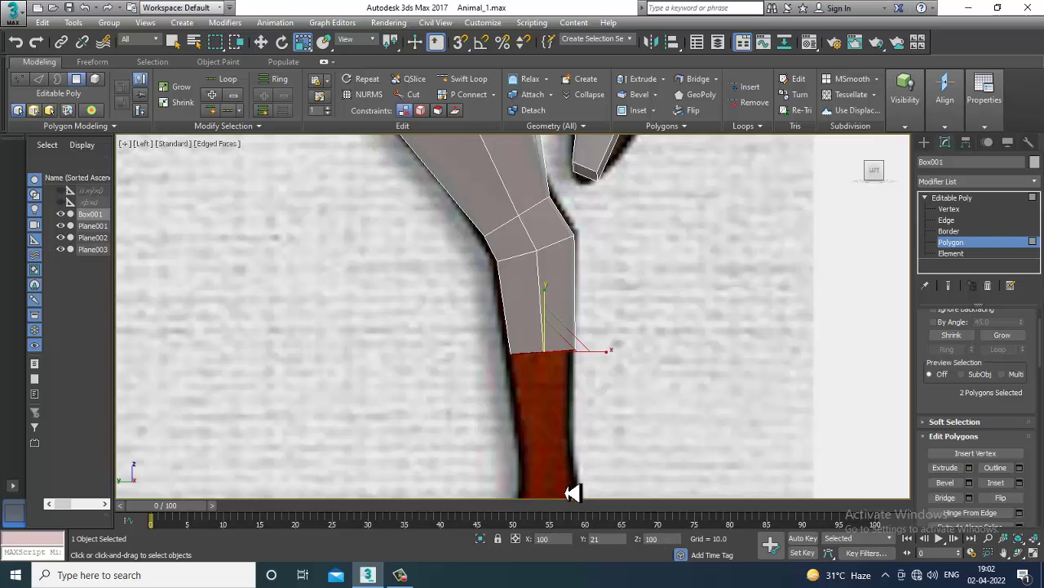
key("w")
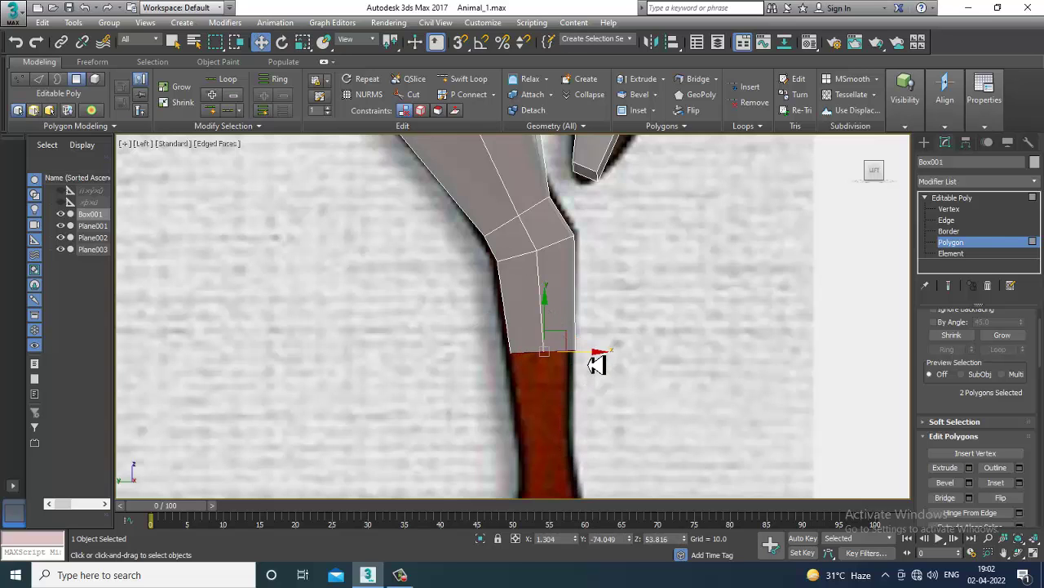
- Check the leg in perspective, then extrude the leg faces downward by 13.654
key("alt+w")
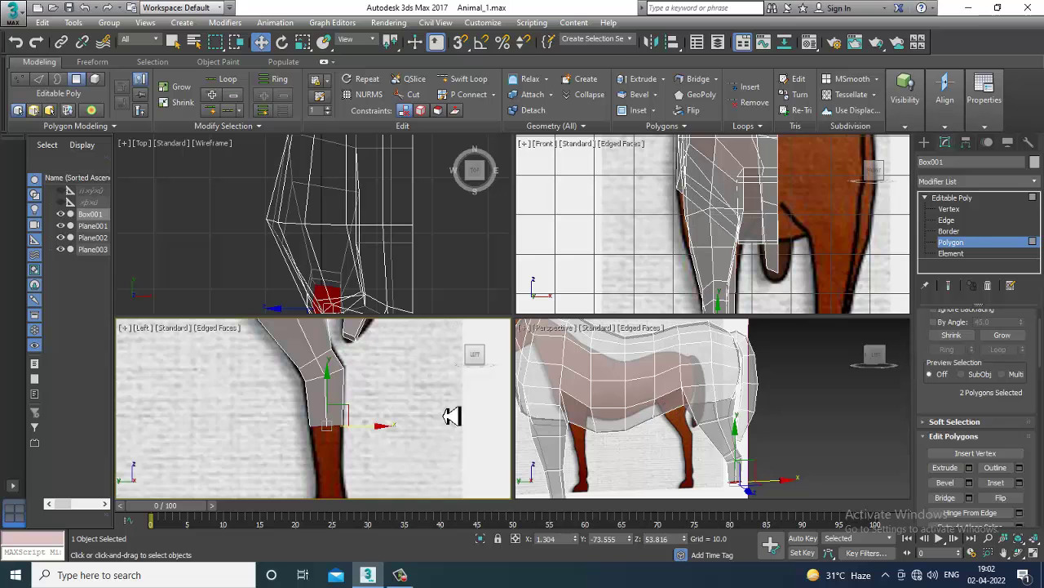
scroll(723, 397, "down", 5)
key("alt+w")
middle_click_drag(688, 378, 713, 349, "alt")
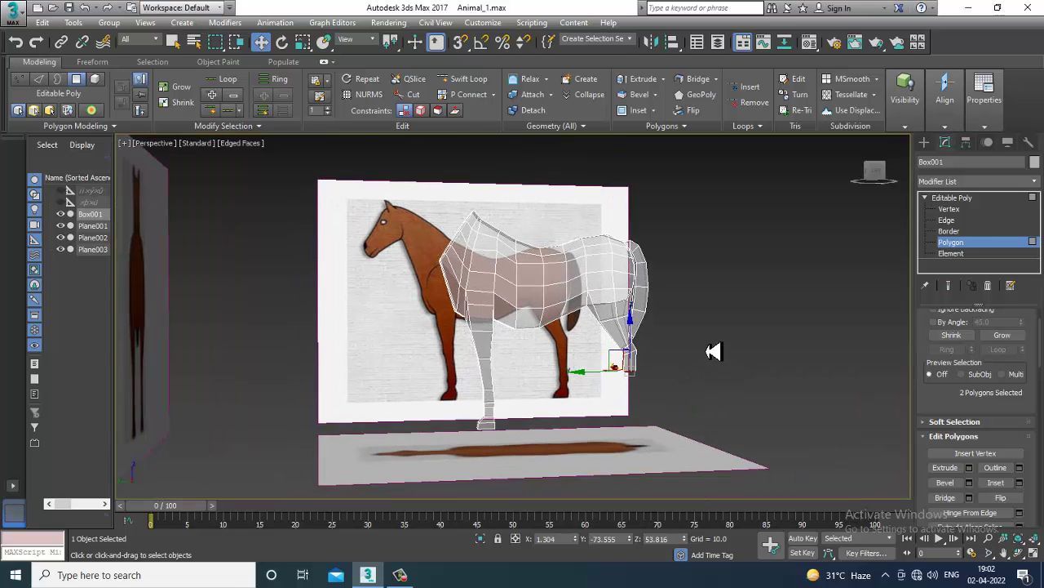
key("alt+w")
middle_click_drag(462, 457, 426, 422)
key("alt+w")
middle_click_drag(478, 310, 496, 268)
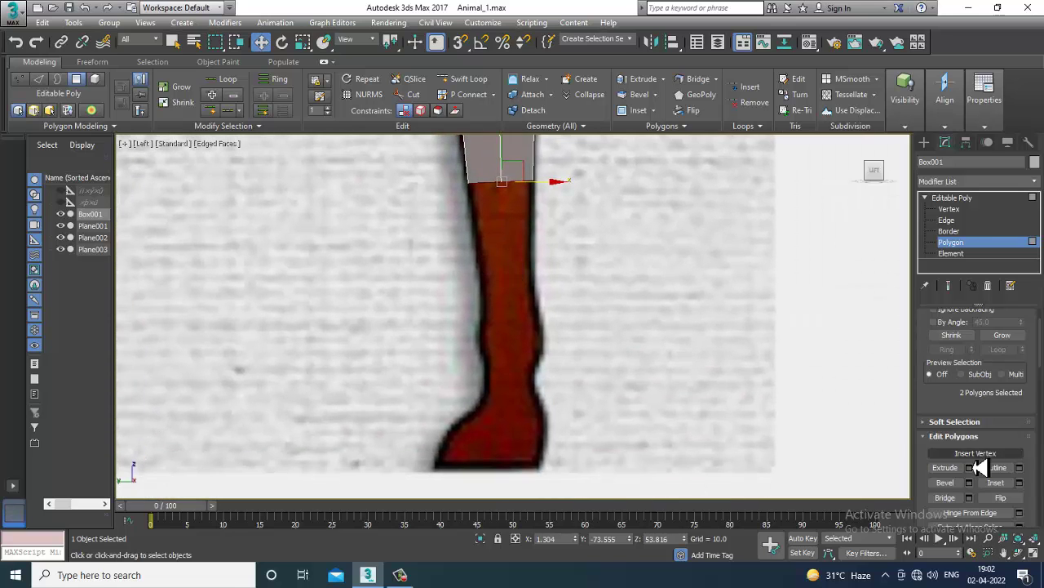
left_click(969, 468)
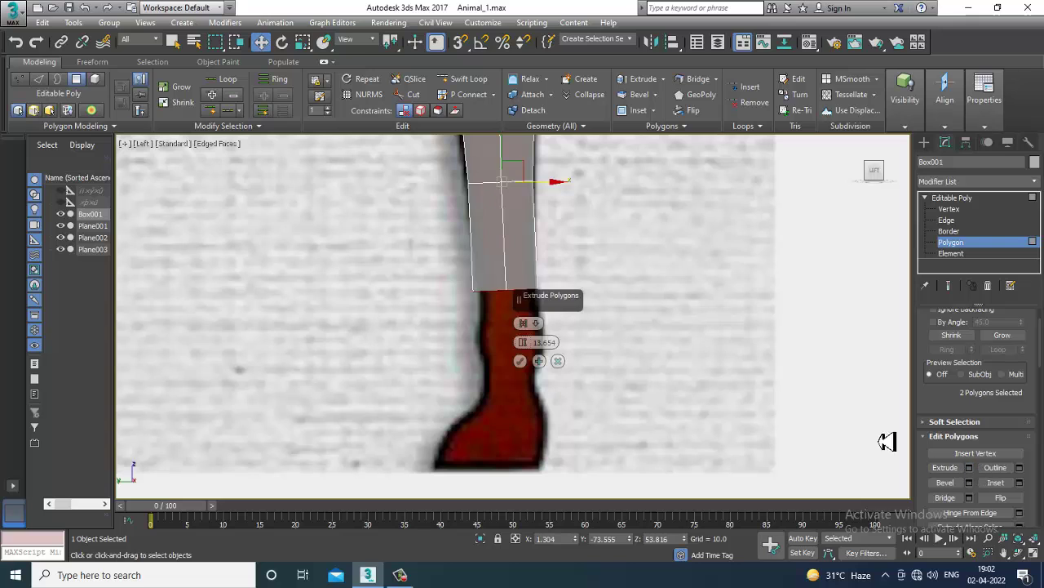
left_click(520, 362)
- Switch to Move and re-frame the side view on the extended lower leg
key("w")
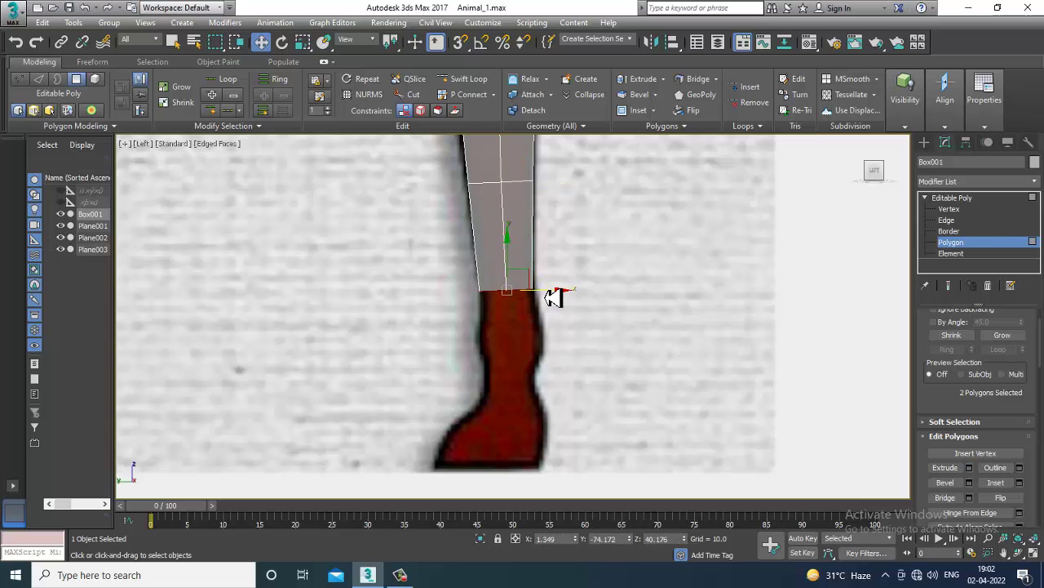
key("alt+w")
middle_click_drag(392, 422, 392, 401)
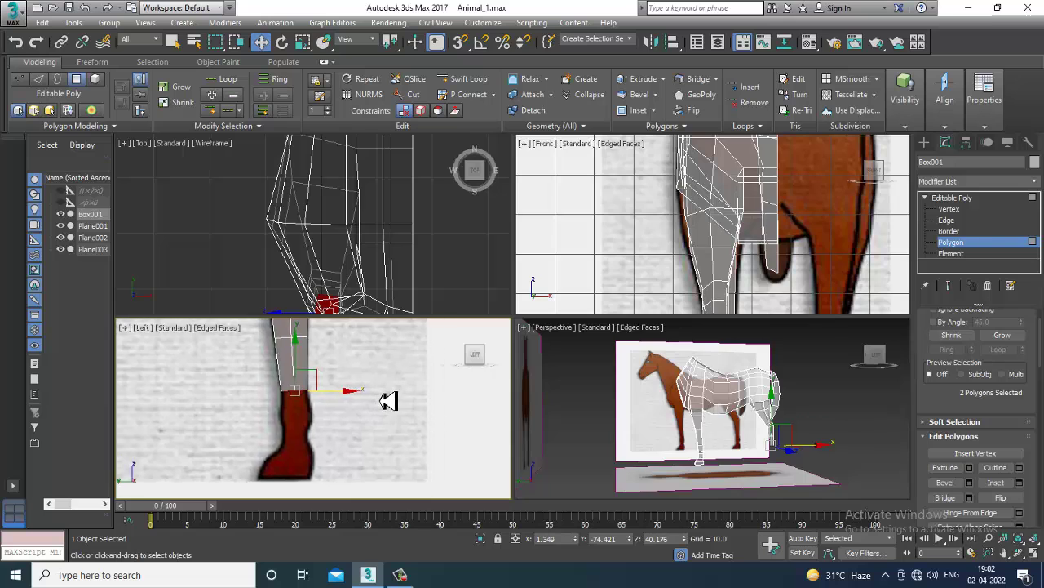
key("alt+w")
scroll(462, 366, "down", 5)
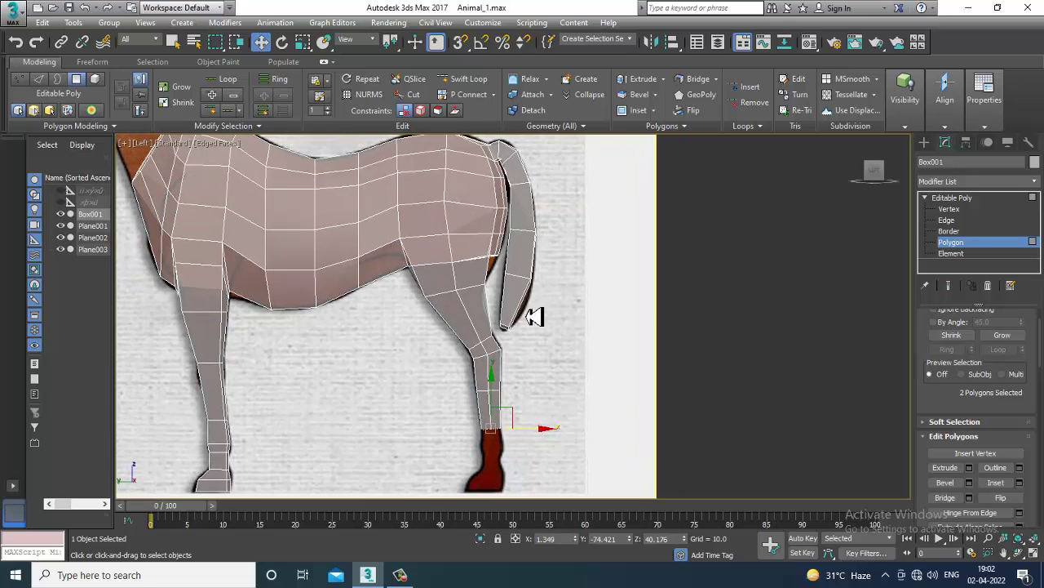
scroll(534, 315, "up", 2)
scroll(555, 327, "up", 2)
scroll(538, 318, "up", 2)
key("1")
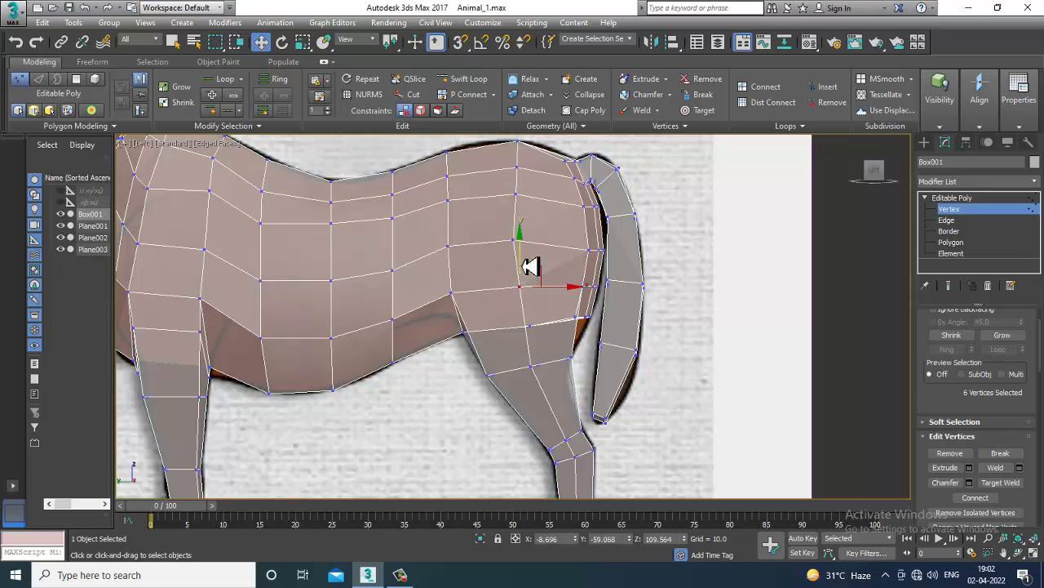
scroll(564, 345, "up", 3)
scroll(548, 337, "up", 2)
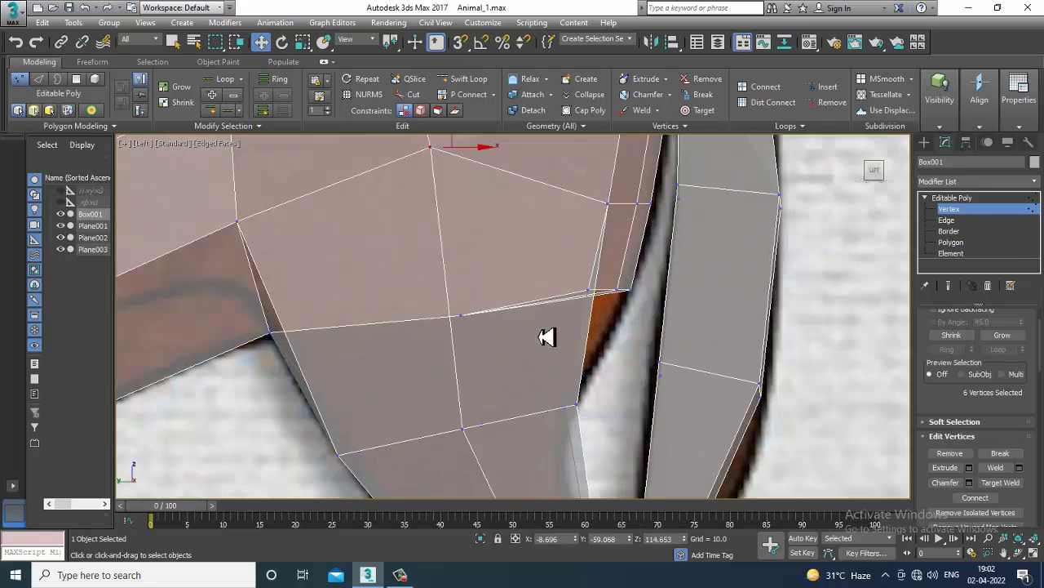
scroll(490, 310, "up", 2)
scroll(667, 384, "down", 2)
key("alt+w")
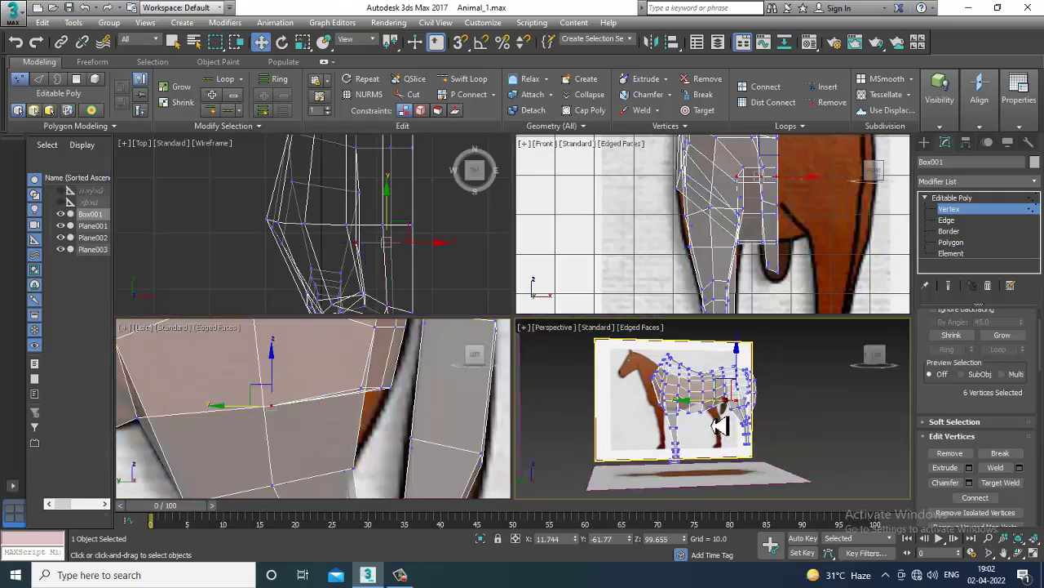
key("alt+w")
scroll(563, 340, "down", 2)
scroll(563, 341, "down", 3)
mouse_move(625, 357)
middle_mouse_down("alt")
mouse_move(497, 364)
mouse_move(730, 385)
mouse_move(674, 361)
mouse_move(600, 372)
mouse_move(583, 303)
middle_mouse_up("alt")
scroll(582, 289, "up", 3)
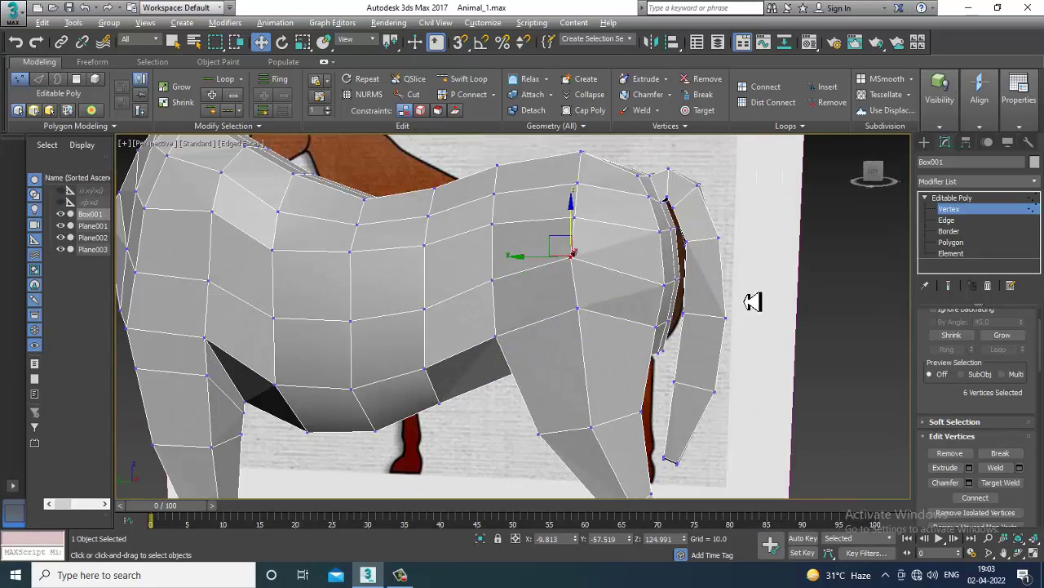
mouse_move(753, 302)
middle_mouse_down("alt")
mouse_move(672, 331)
mouse_move(592, 295)
middle_mouse_up("alt")
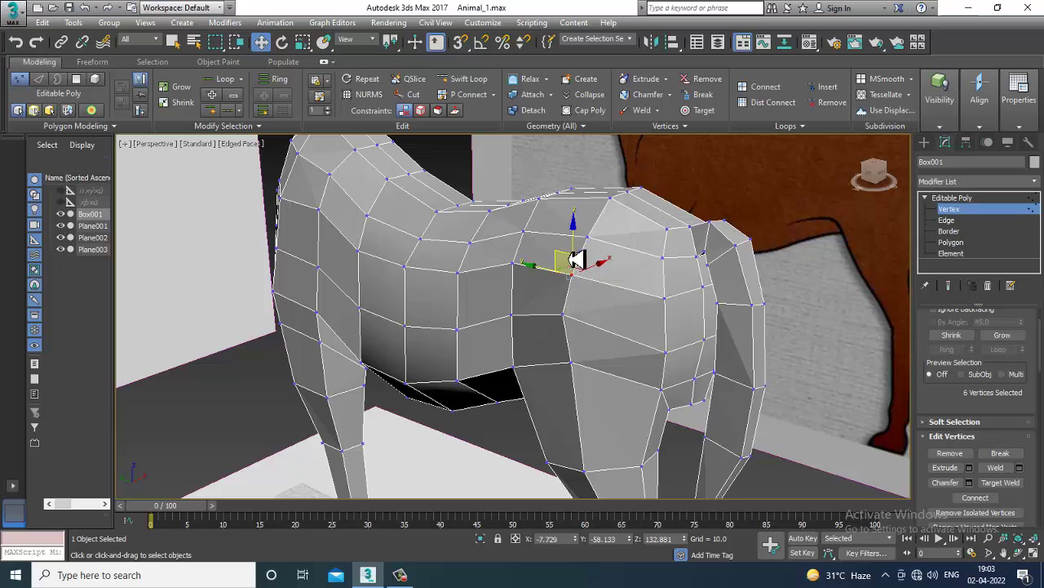
mouse_move(581, 250)
middle_mouse_down("alt")
mouse_move(569, 273)
mouse_move(641, 296)
mouse_move(599, 319)
middle_mouse_up("alt")
key("alt+w")
key("alt+w")
scroll(408, 285, "down", 3)
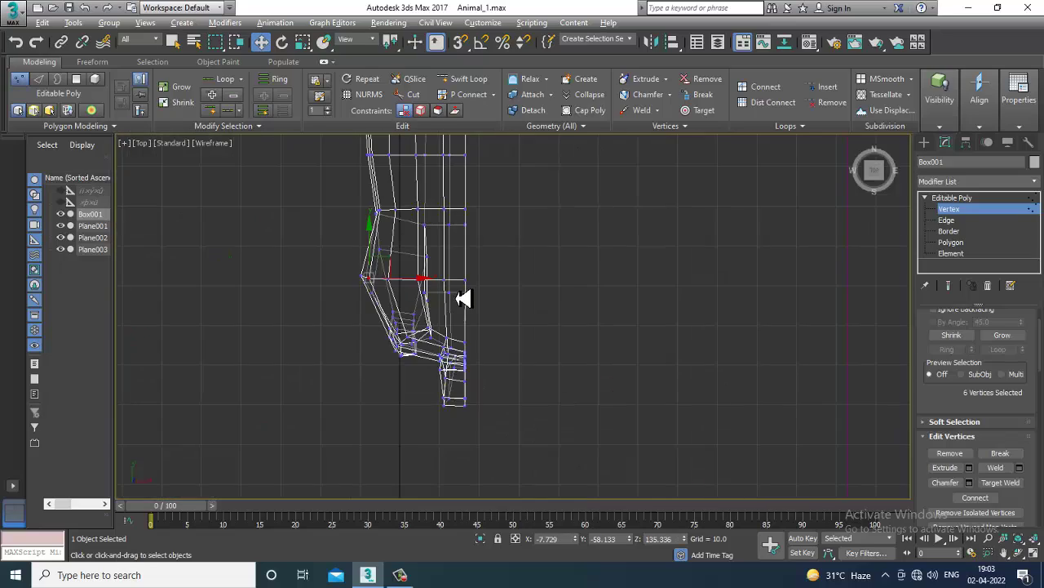
scroll(470, 334, "down", 5)
scroll(475, 371, "down", 5)
key("F3")
scroll(477, 372, "up", 3)
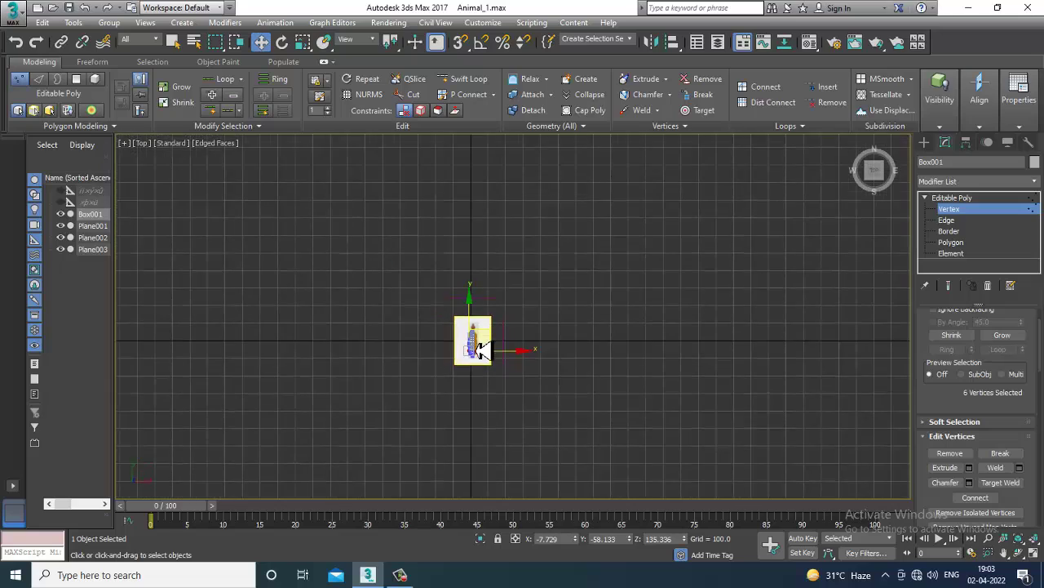
scroll(480, 374, "up", 8)
scroll(481, 373, "up", 3)
middle_click_drag(480, 373, 506, 257)
scroll(451, 365, "up", 3)
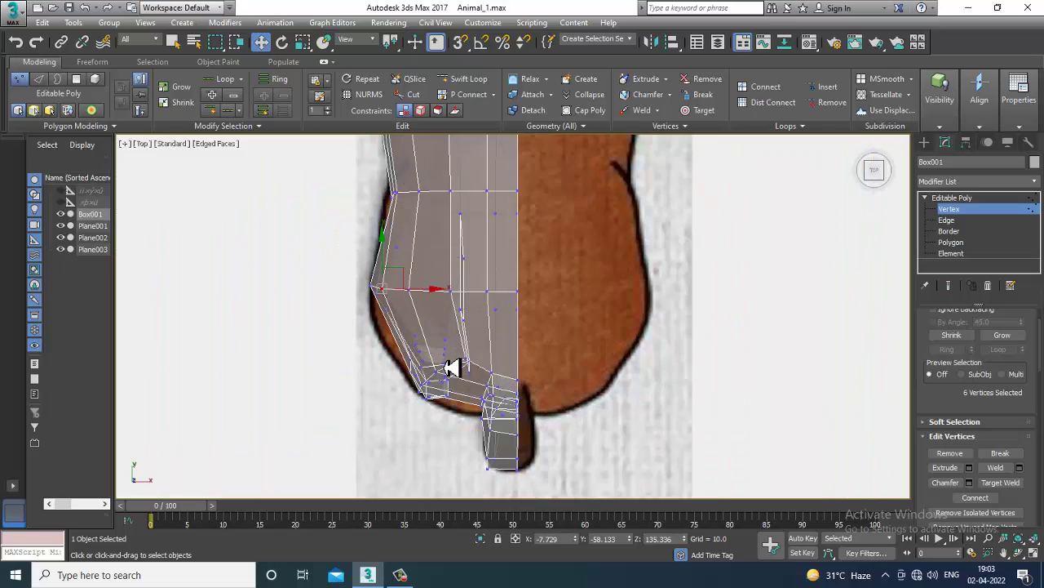
middle_click_drag(450, 366, 489, 392)
scroll(494, 323, "up", 3)
key("alt+w")
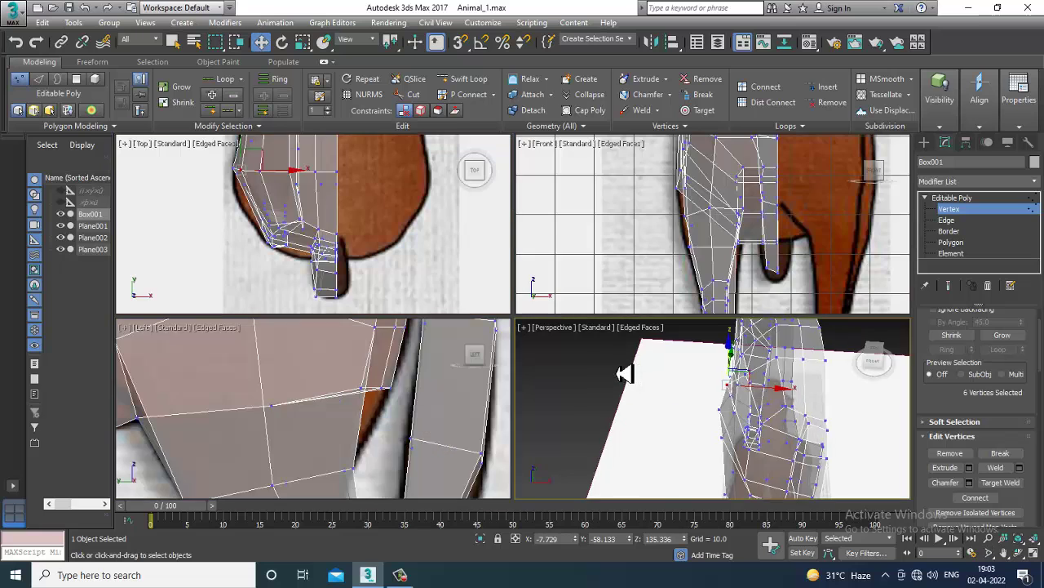
scroll(345, 432, "up", 2)
key("alt+w")
scroll(451, 318, "down", 2)
scroll(452, 317, "up", 2)
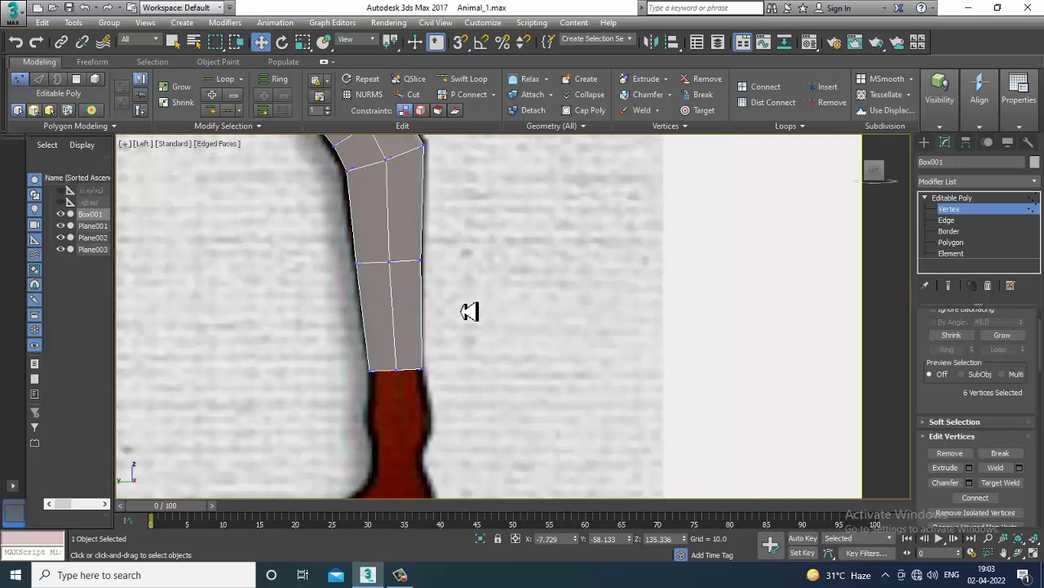
left_click(949, 242)
- Extrude the leg's bottom faces twice, by about 7.955 and then 2.838
scroll(529, 322, "up", 1)
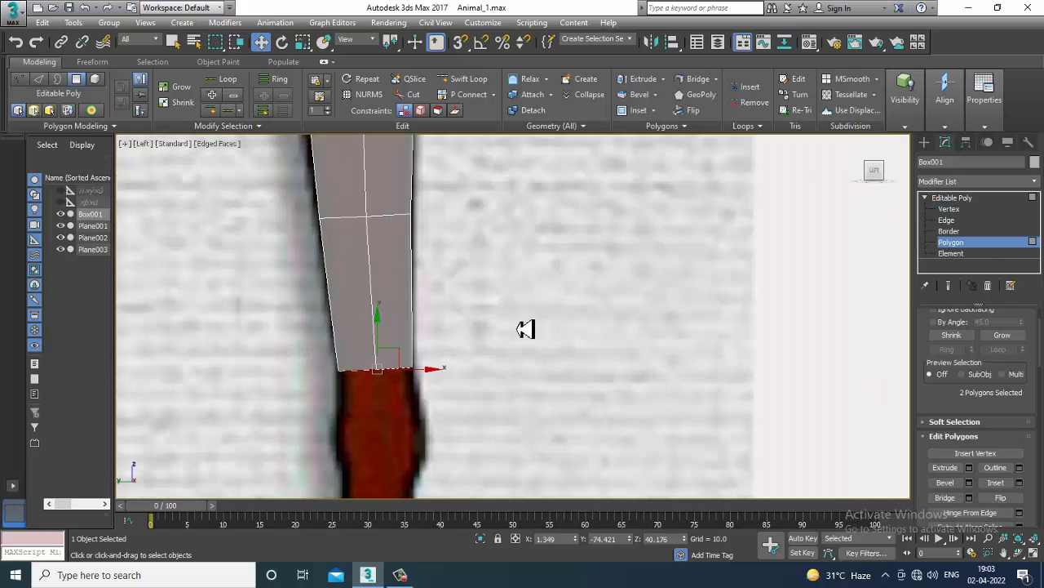
middle_click_drag(524, 329, 633, 233)
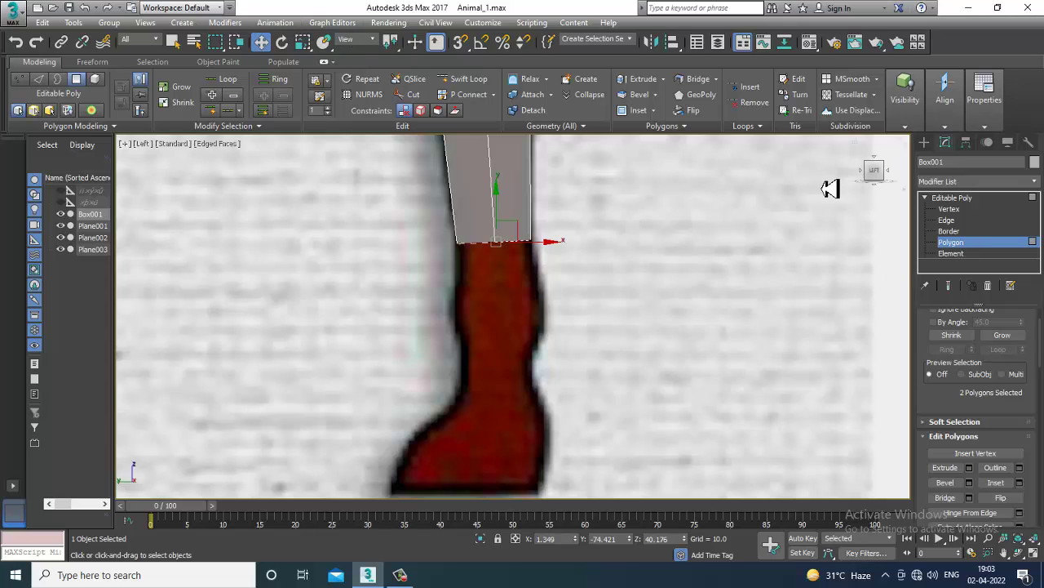
left_click(971, 469)
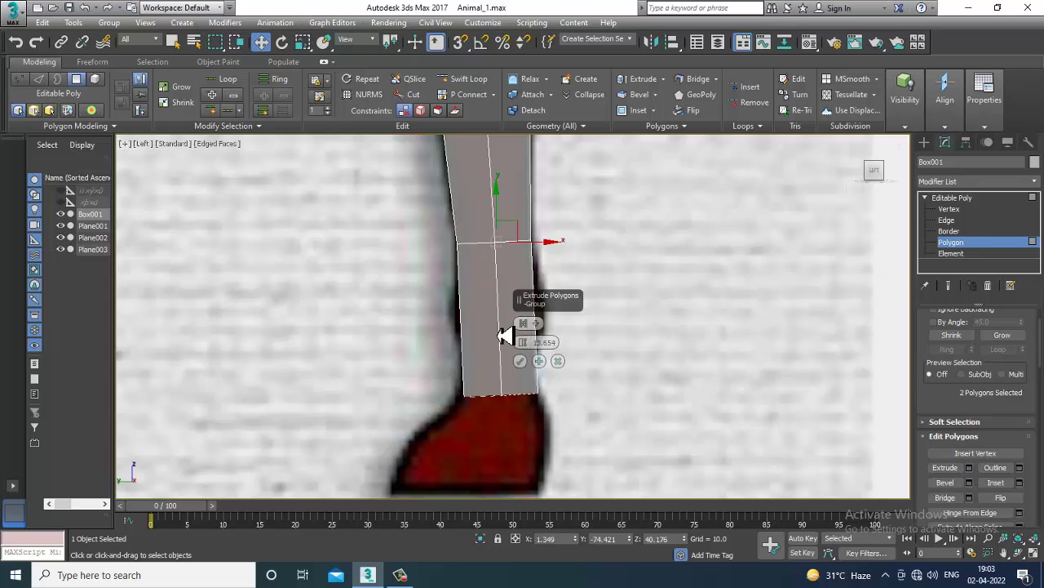
left_click_drag(531, 349, 543, 417)
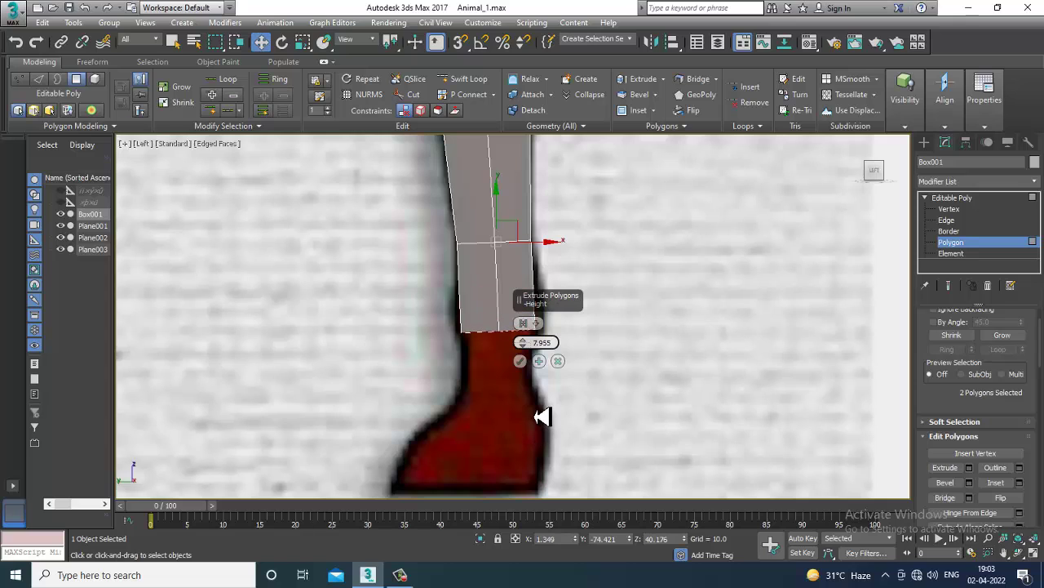
left_click(520, 361)
key("q")
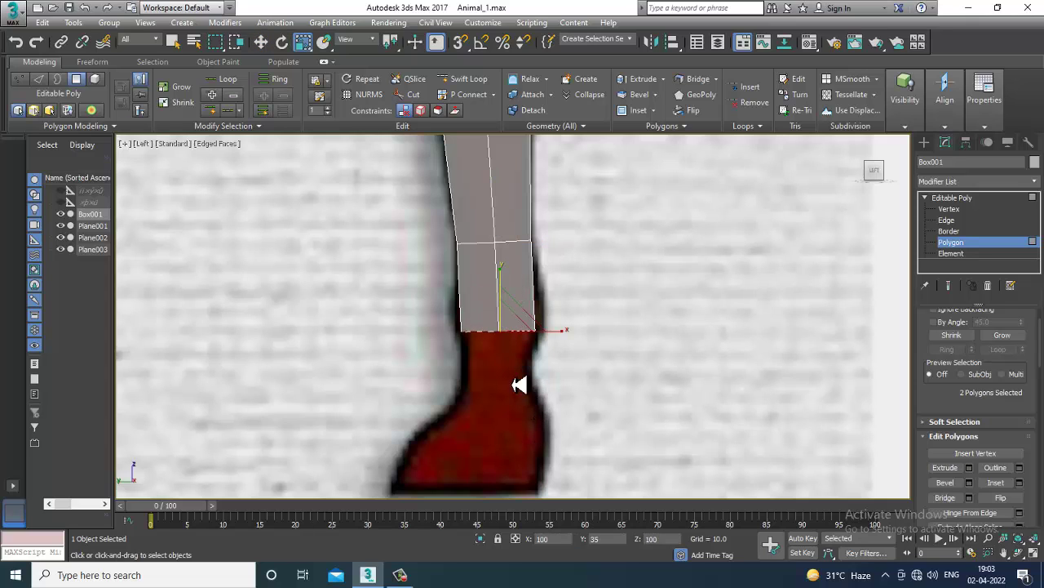
key("w")
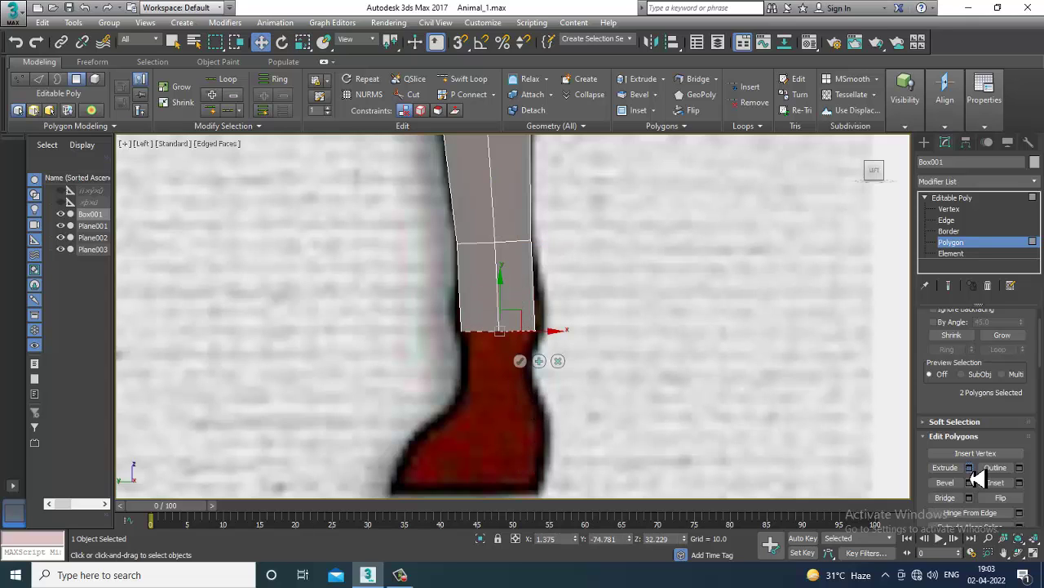
left_click(970, 467)
left_click_drag(529, 347, 548, 410)
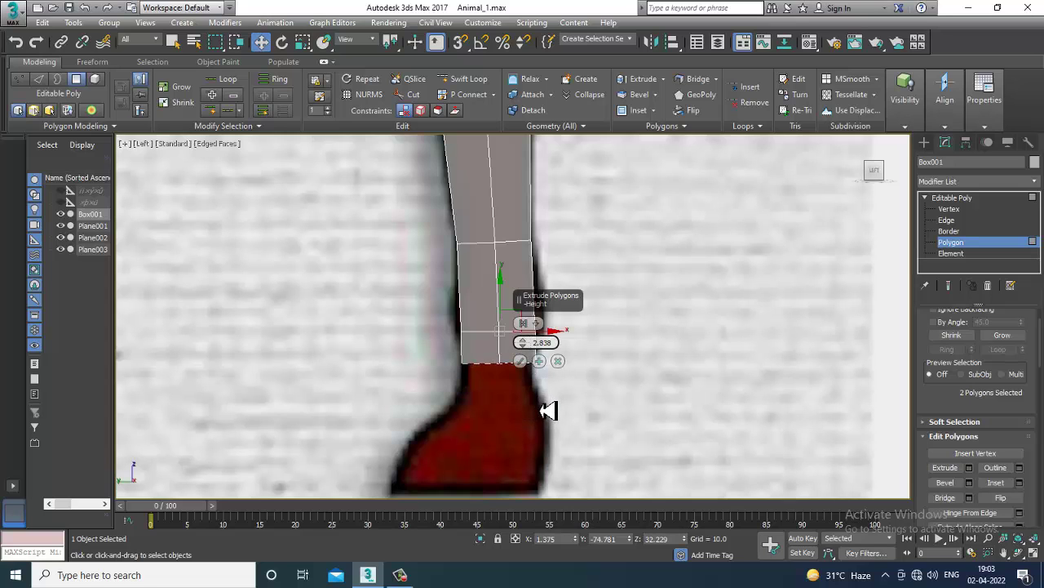
left_click(521, 361)
- Extrude the leg faces down to the hoof with a height of about 4.08
scroll(680, 342, "down", 2)
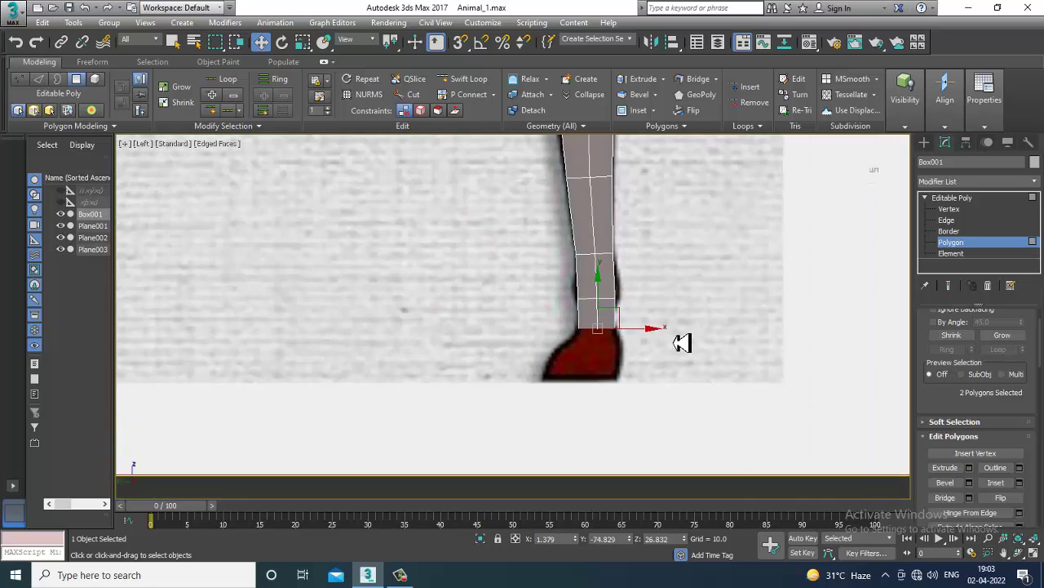
scroll(681, 338, "down", 1)
scroll(651, 383, "up", 3)
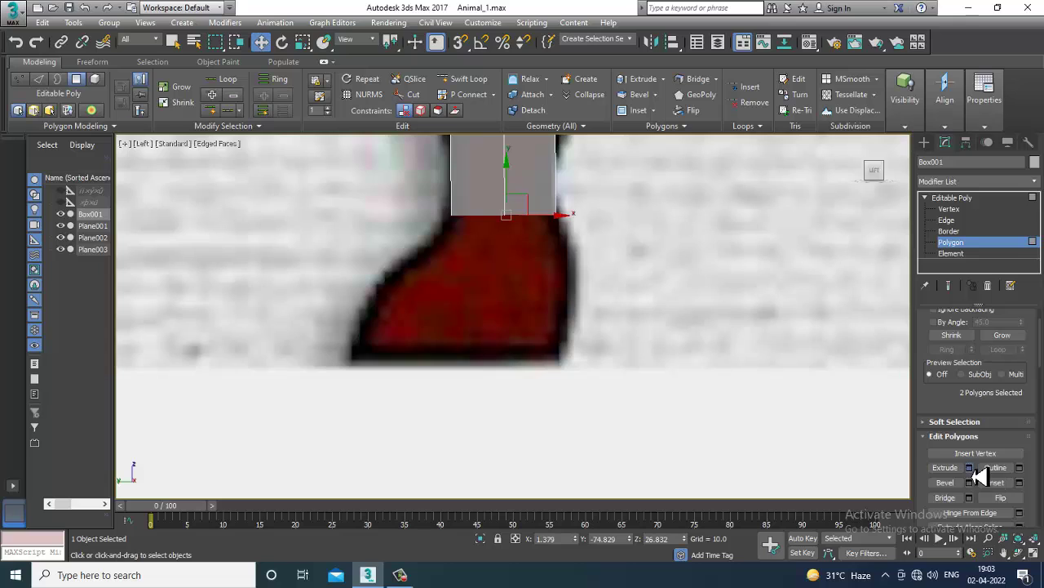
left_click(970, 468)
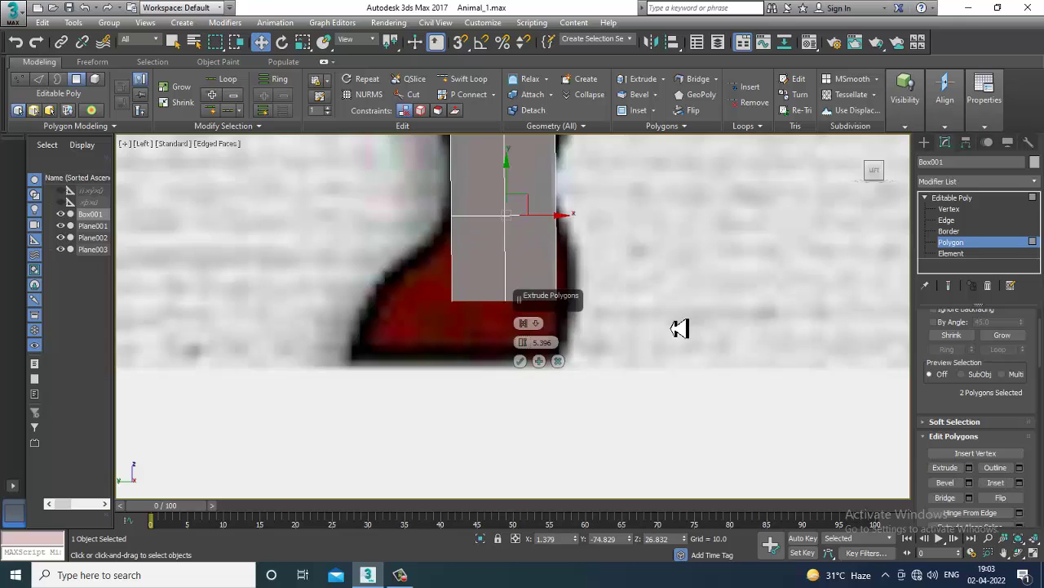
left_click(970, 468)
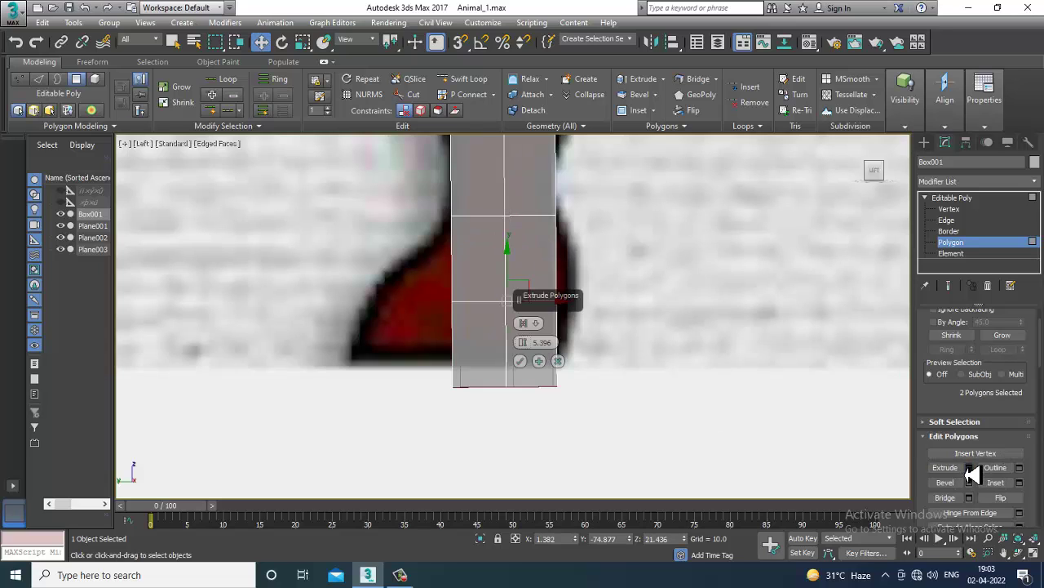
left_click_drag(528, 351, 537, 378)
left_click(520, 361)
- Pull the front hoof vertex left to slant the hoof's front
middle_click_drag(532, 366, 541, 324)
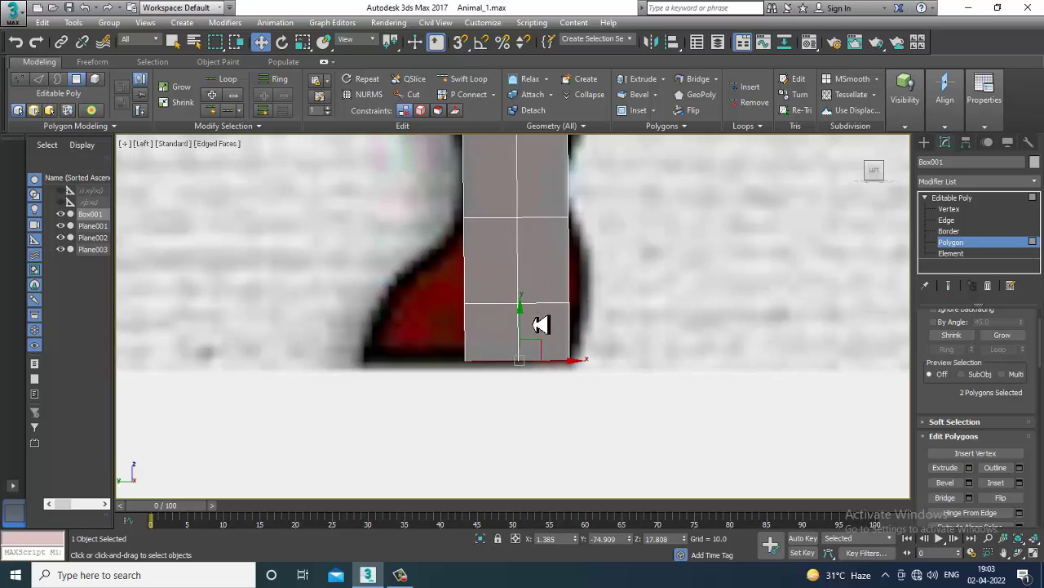
key("1")
mouse_move(515, 314)
left_mouse_down()
mouse_move(443, 310)
mouse_move(441, 351)
left_mouse_up()
- Drag the hoof's bottom vertex left onto the reference, then orbit a maximized Perspective low near the leg
left_click_drag(514, 372, 414, 363)
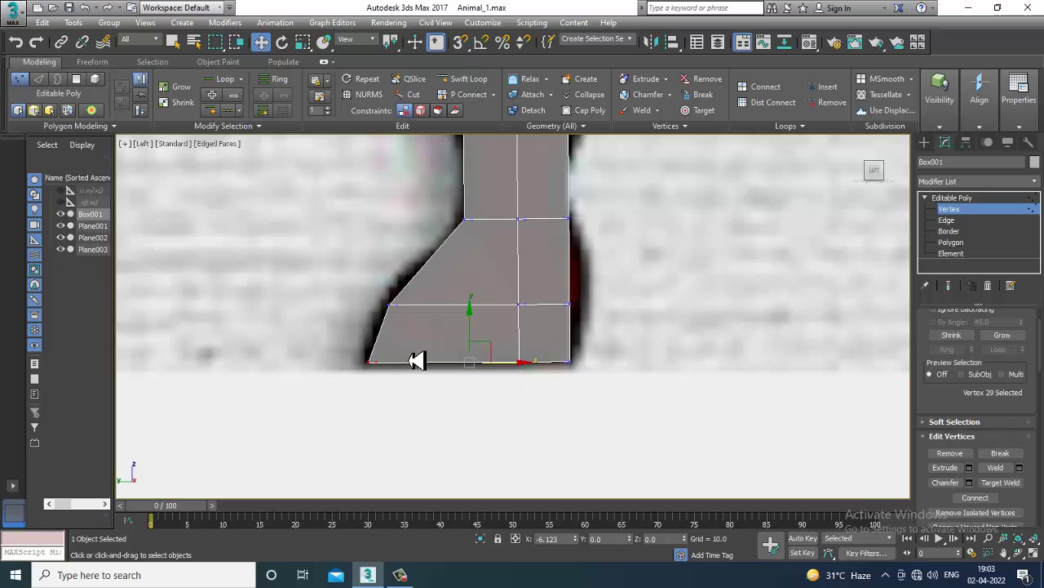
left_click(569, 304)
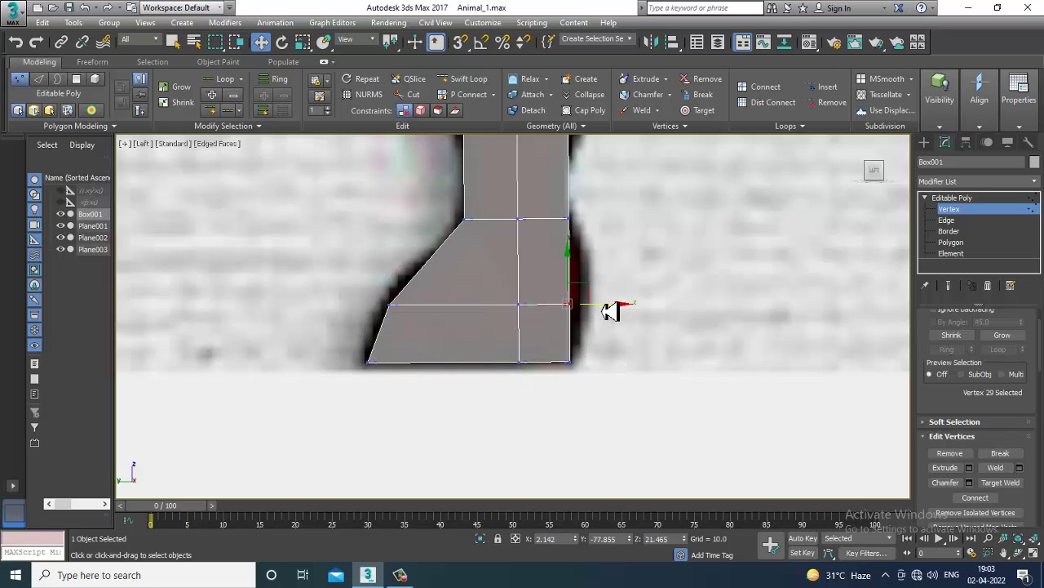
key("alt+w")
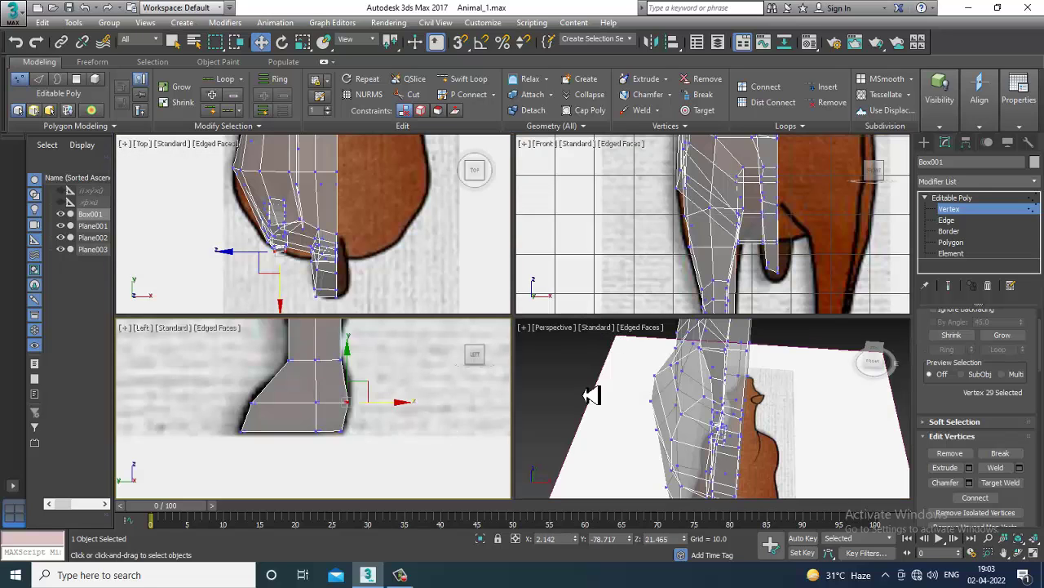
mouse_move(591, 395)
middle_mouse_down("alt")
mouse_move(641, 396)
mouse_move(585, 306)
mouse_move(625, 326)
mouse_move(525, 368)
mouse_move(530, 337)
middle_mouse_up("alt")
key("alt+w")
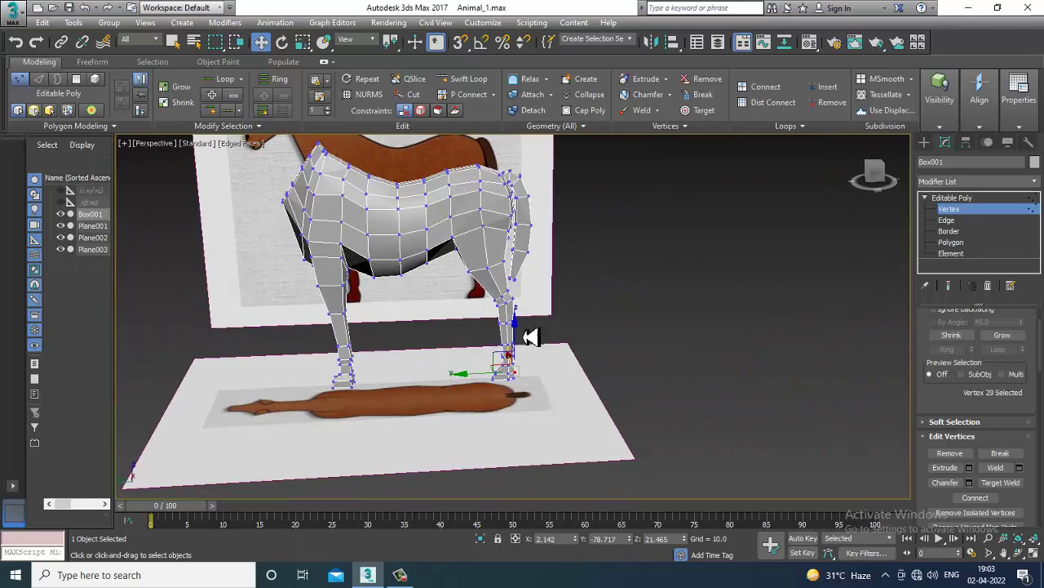
scroll(530, 337, "up", 5)
mouse_move(524, 373)
middle_mouse_down("alt")
mouse_move(552, 268)
mouse_move(564, 285)
mouse_move(575, 267)
mouse_move(536, 296)
mouse_move(483, 302)
mouse_move(299, 294)
mouse_move(523, 319)
mouse_move(562, 224)
mouse_move(539, 312)
mouse_move(564, 234)
mouse_move(553, 221)
mouse_move(562, 286)
mouse_move(562, 261)
mouse_move(583, 248)
mouse_move(538, 282)
middle_mouse_up("alt")
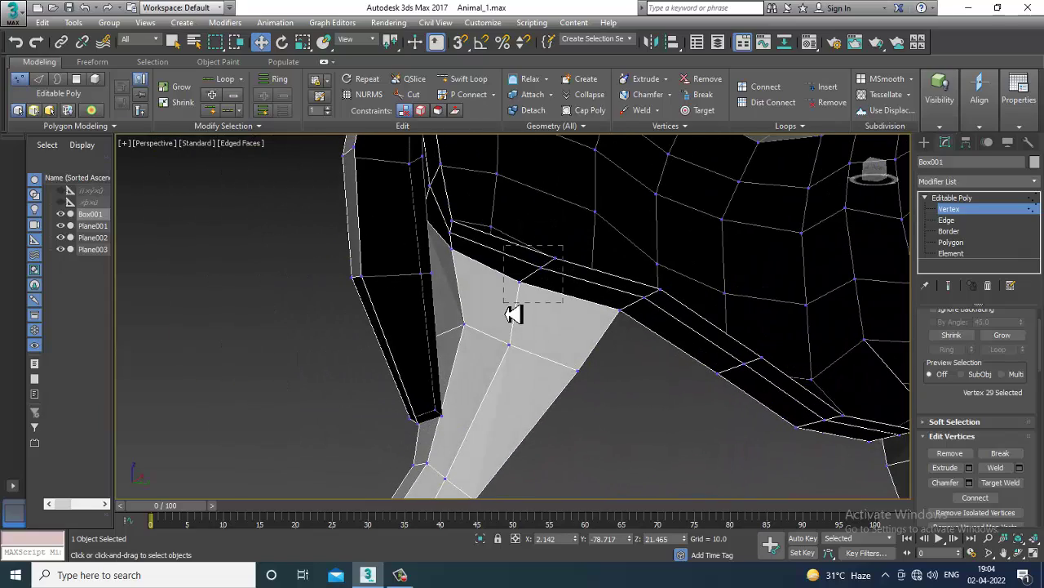
- Nudge the vertices where the leg joins the body sideways to slim the upper leg
mouse_move(617, 278)
middle_mouse_down("alt")
mouse_move(552, 310)
mouse_move(595, 319)
mouse_move(695, 270)
mouse_move(612, 282)
mouse_move(576, 305)
mouse_move(579, 278)
mouse_move(612, 262)
mouse_move(559, 287)
middle_mouse_up("alt")
scroll(557, 280, "up", 3)
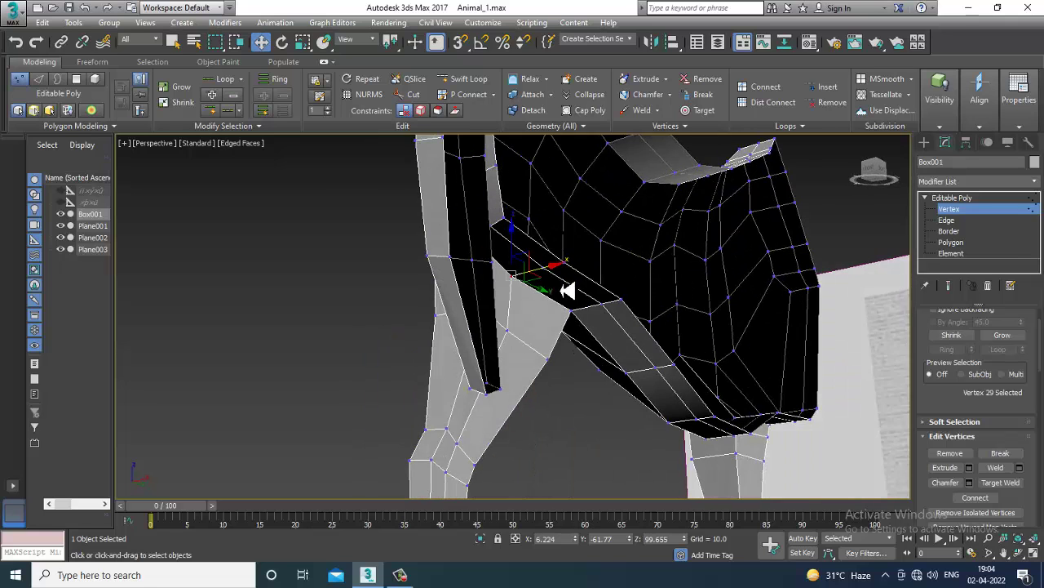
scroll(563, 284, "up", 3)
left_click_drag(531, 271, 546, 277)
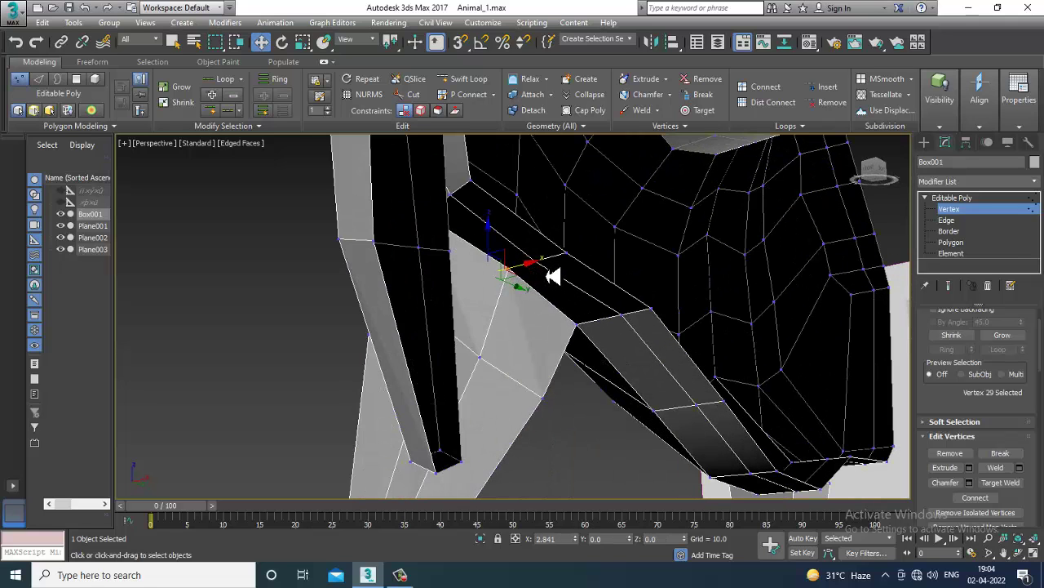
mouse_move(553, 277)
middle_mouse_down("alt")
mouse_move(533, 362)
mouse_move(531, 305)
mouse_move(544, 271)
middle_mouse_up("alt")
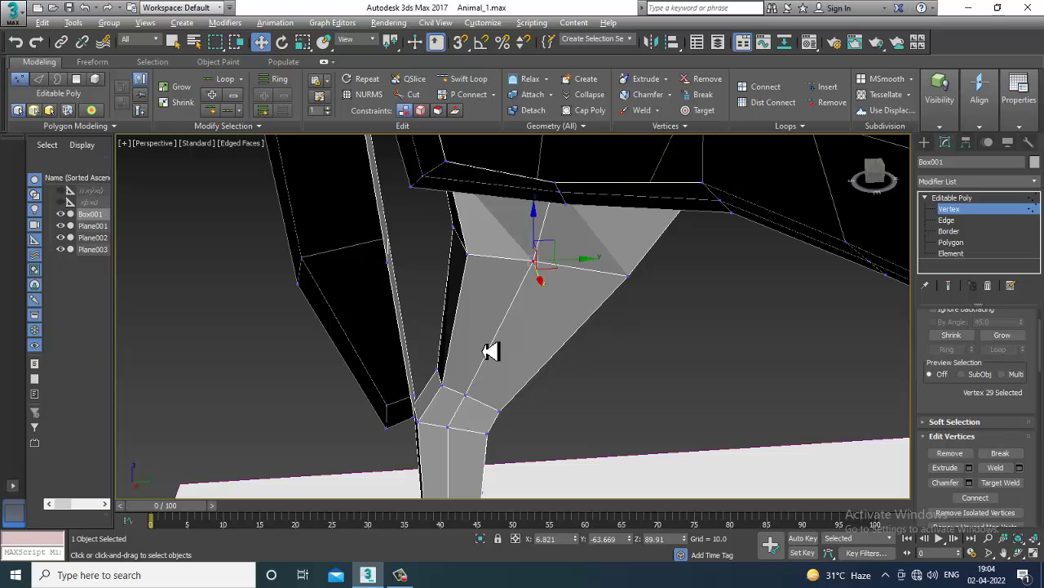
middle_click_drag(491, 351, 480, 398, "alt")
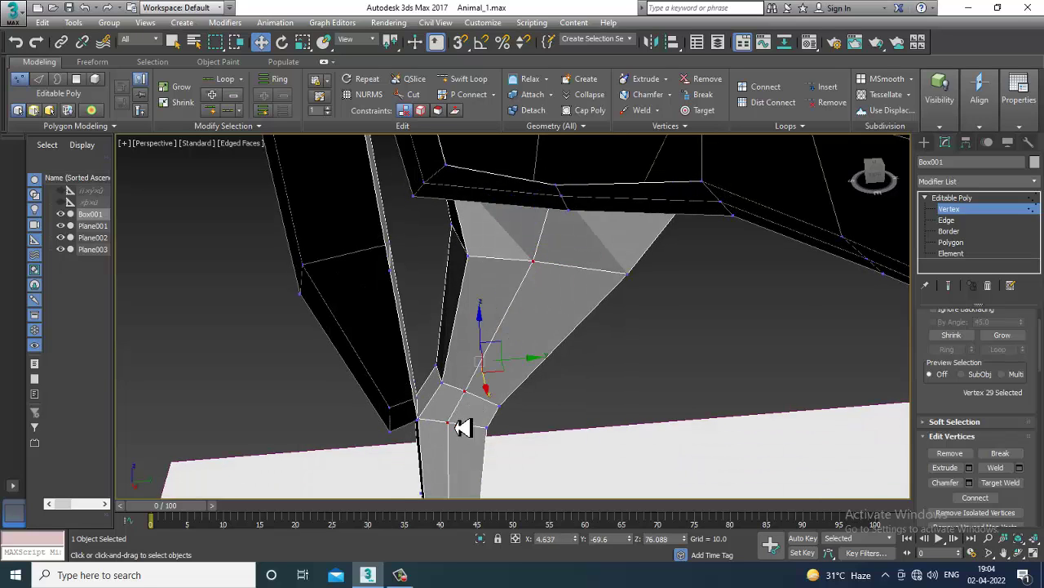
middle_click_drag(453, 438, 471, 410, "alt")
left_click_drag(493, 398, 506, 408)
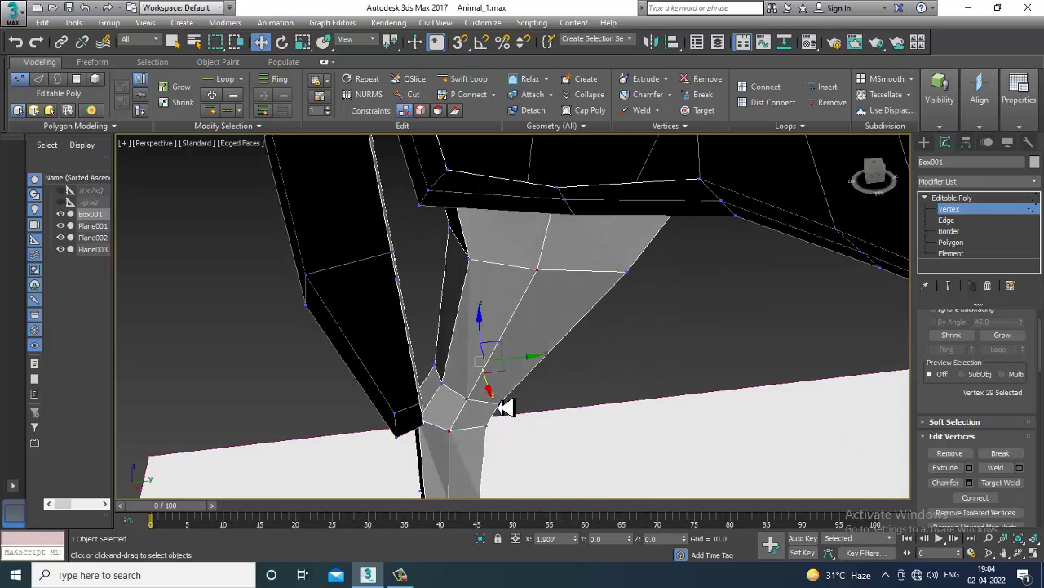
mouse_move(506, 408)
middle_mouse_down("alt")
mouse_move(566, 373)
mouse_move(566, 283)
mouse_move(576, 291)
mouse_move(565, 320)
middle_mouse_up("alt")
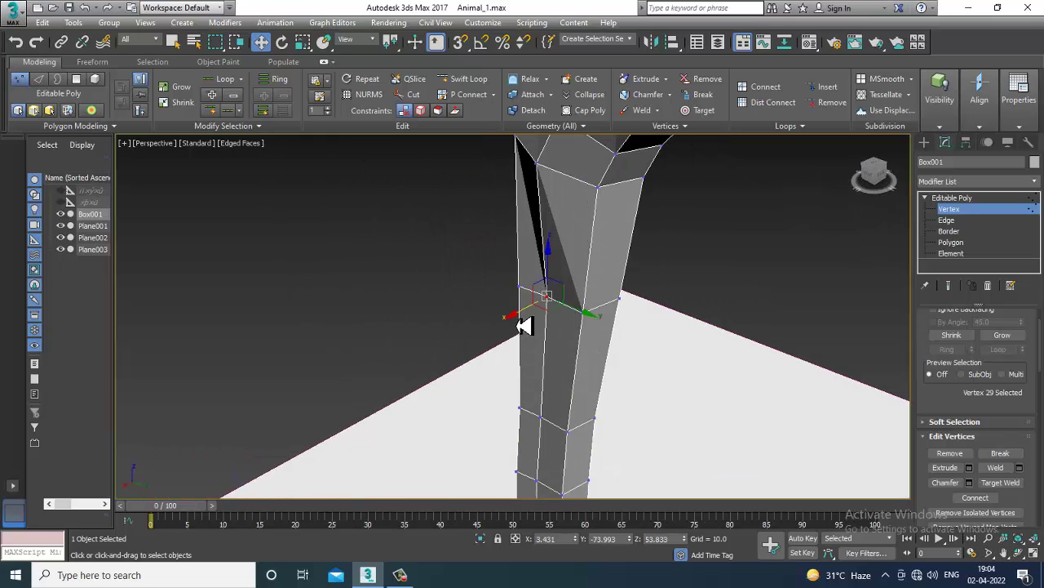
left_click_drag(525, 325, 512, 327)
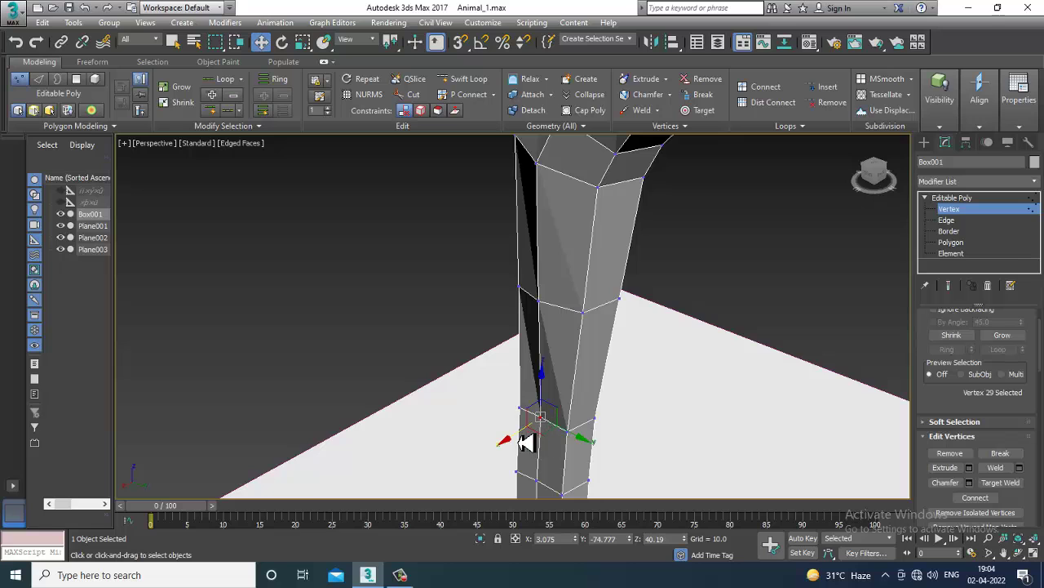
left_click_drag(527, 442, 530, 441)
- Adjust the lower leg vertices and move the hoof vertex outward to taper the hoof
middle_click_drag(594, 438, 573, 299)
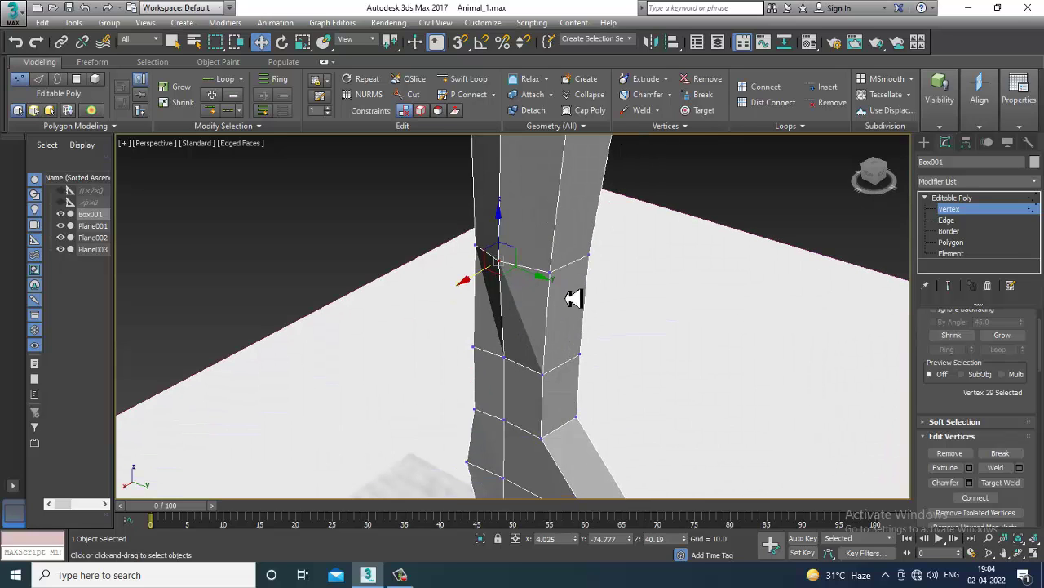
left_click(505, 359)
left_click_drag(484, 389, 473, 384)
middle_click_drag(474, 384, 522, 304)
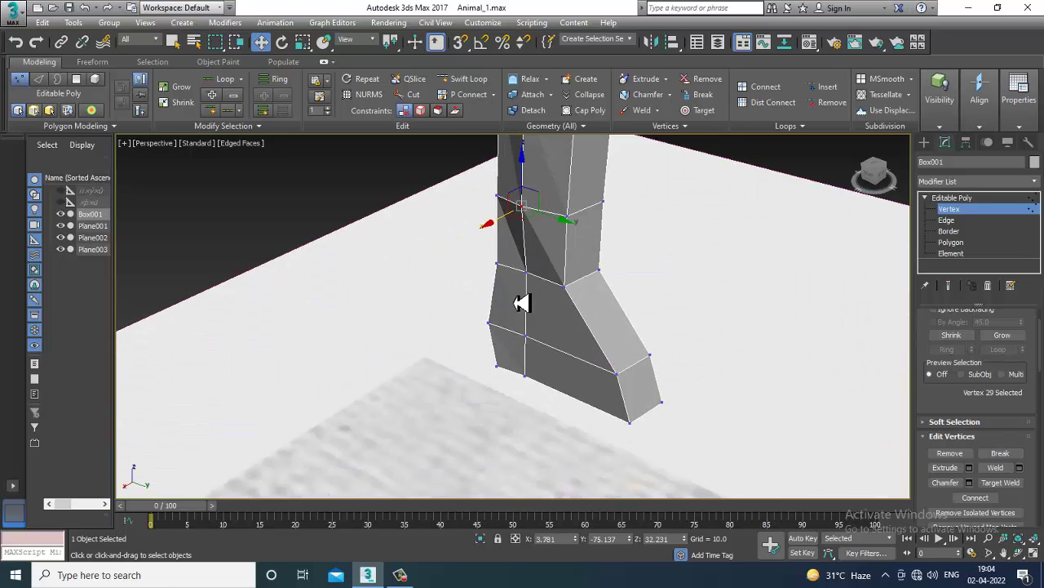
left_click_drag(506, 303, 498, 300)
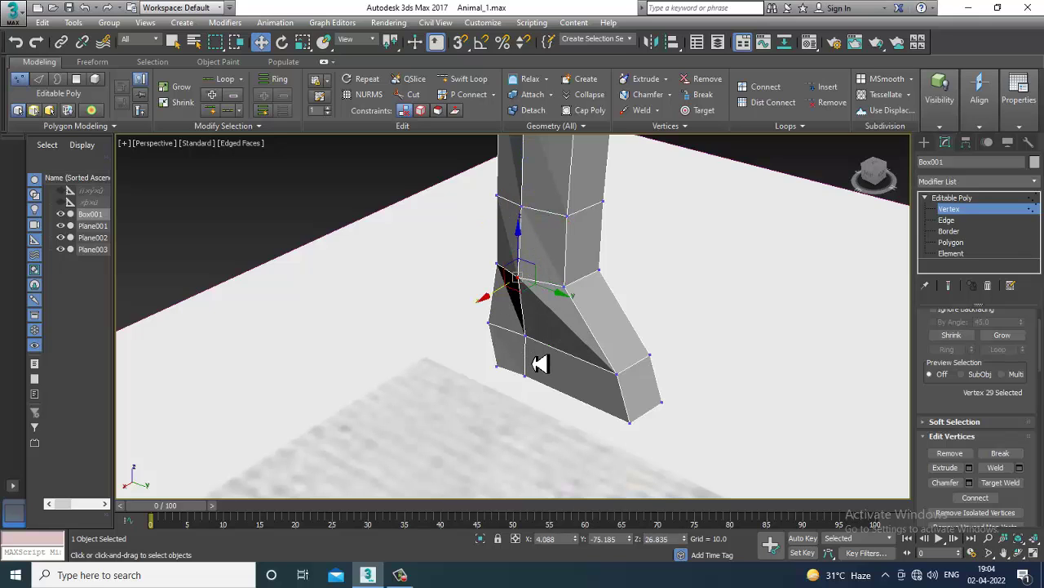
middle_click_drag(545, 334, 662, 332, "alt")
mouse_move(519, 365)
middle_mouse_down("alt")
mouse_move(511, 384)
mouse_move(561, 371)
middle_mouse_up("alt")
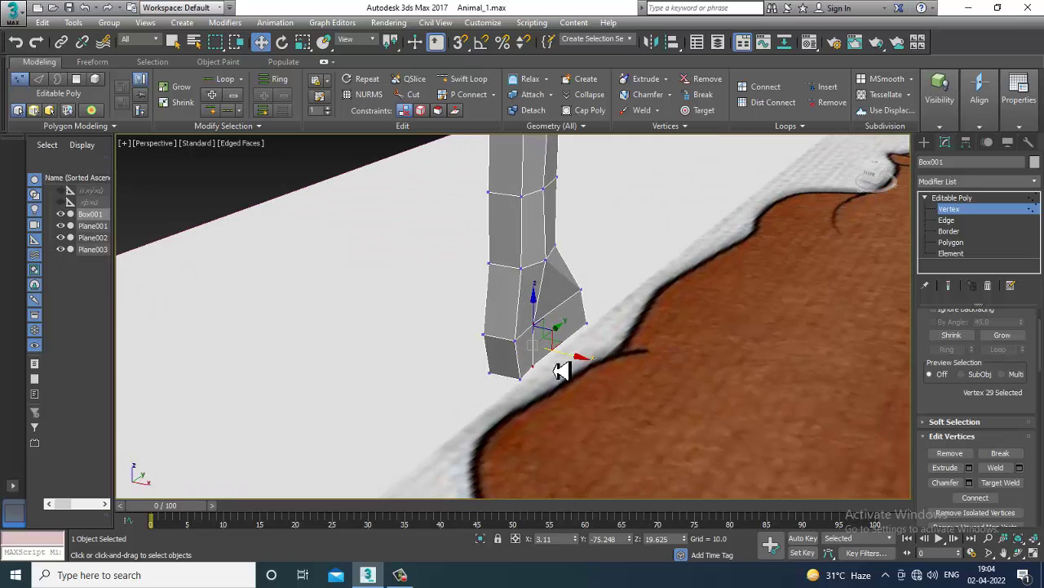
left_click_drag(575, 364, 594, 369)
mouse_move(548, 335)
middle_mouse_down("alt")
mouse_move(792, 328)
mouse_move(629, 307)
mouse_move(646, 339)
mouse_move(648, 314)
mouse_move(628, 344)
middle_mouse_up("alt")
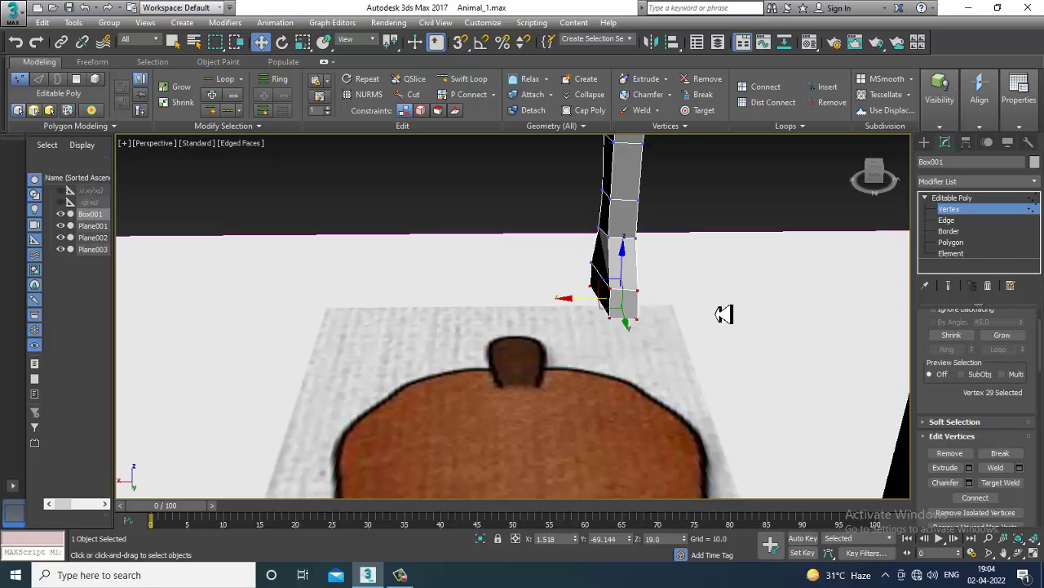
- Scale the hoof's bottom vertices outward along X, check the flare from several angles, then return to Move
mouse_move(724, 315)
middle_mouse_down("alt")
mouse_move(611, 296)
mouse_move(661, 305)
mouse_move(739, 273)
mouse_move(644, 288)
middle_mouse_up("alt")
mouse_move(775, 253)
middle_mouse_down("alt")
mouse_move(636, 307)
mouse_move(581, 296)
middle_mouse_up("alt")
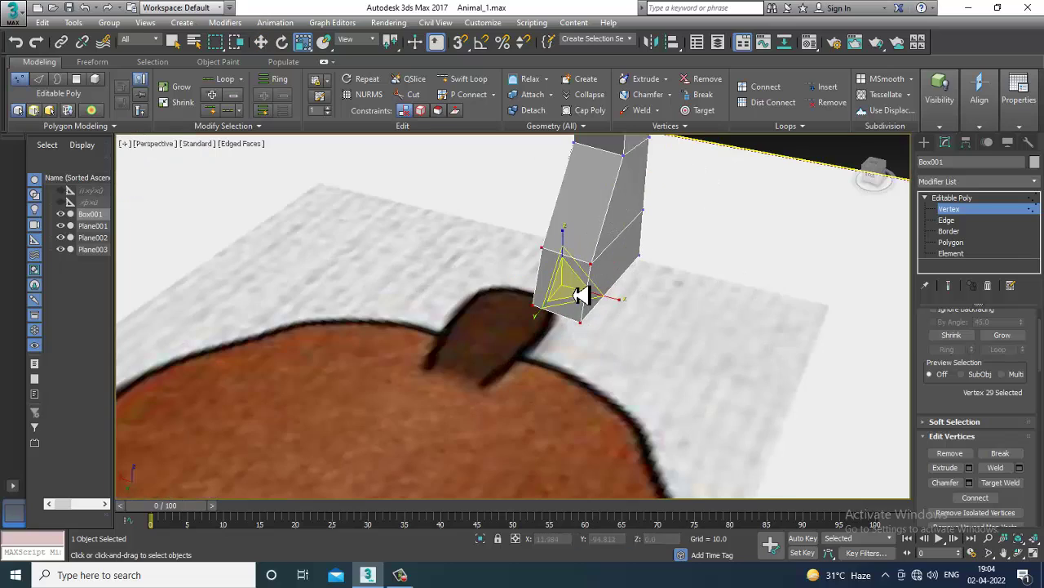
left_click_drag(620, 310, 658, 311)
mouse_move(714, 278)
middle_mouse_down("alt")
mouse_move(599, 297)
mouse_move(688, 305)
mouse_move(577, 296)
middle_mouse_up("alt")
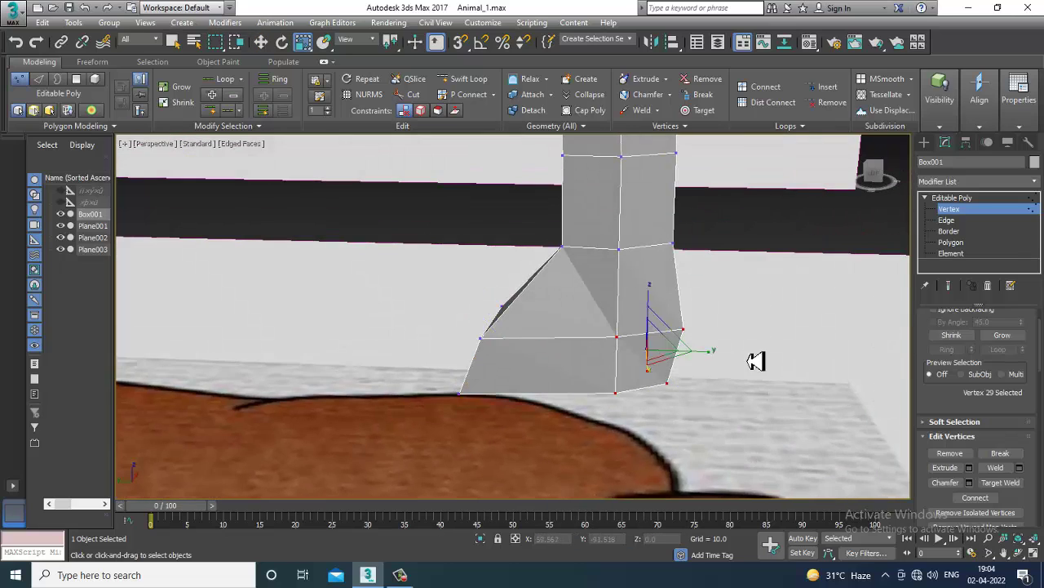
middle_click_drag(757, 361, 615, 351, "alt")
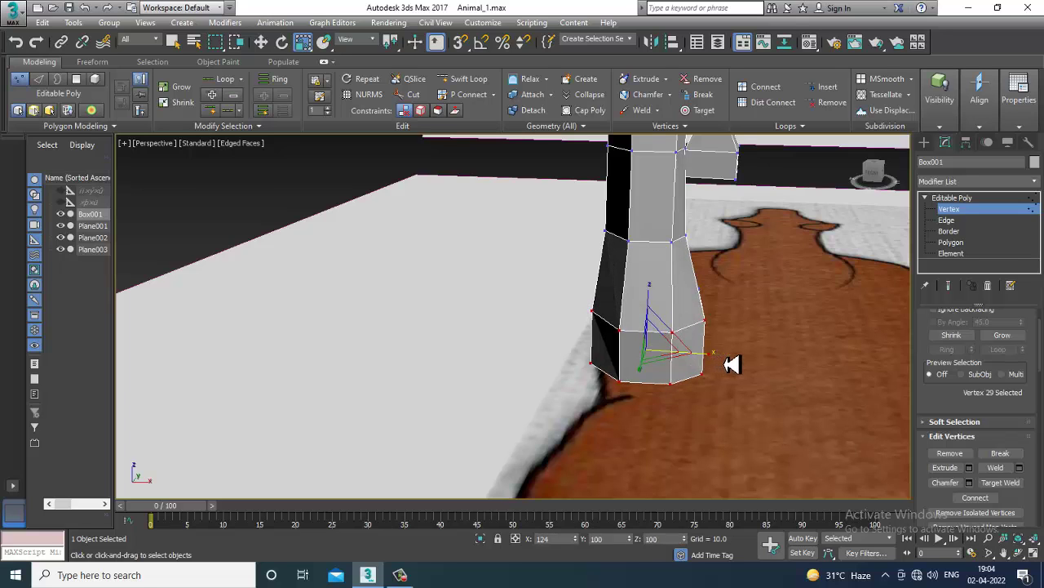
mouse_move(732, 365)
middle_mouse_down("alt")
mouse_move(709, 333)
mouse_move(516, 337)
mouse_move(613, 350)
mouse_move(621, 289)
mouse_move(594, 255)
mouse_move(608, 342)
mouse_move(620, 231)
middle_mouse_up("alt")
scroll(548, 335, "down", 3)
scroll(620, 231, "up", 3)
mouse_move(613, 361)
middle_mouse_down("alt")
mouse_move(631, 283)
mouse_move(673, 235)
middle_mouse_up("alt")
key("w")
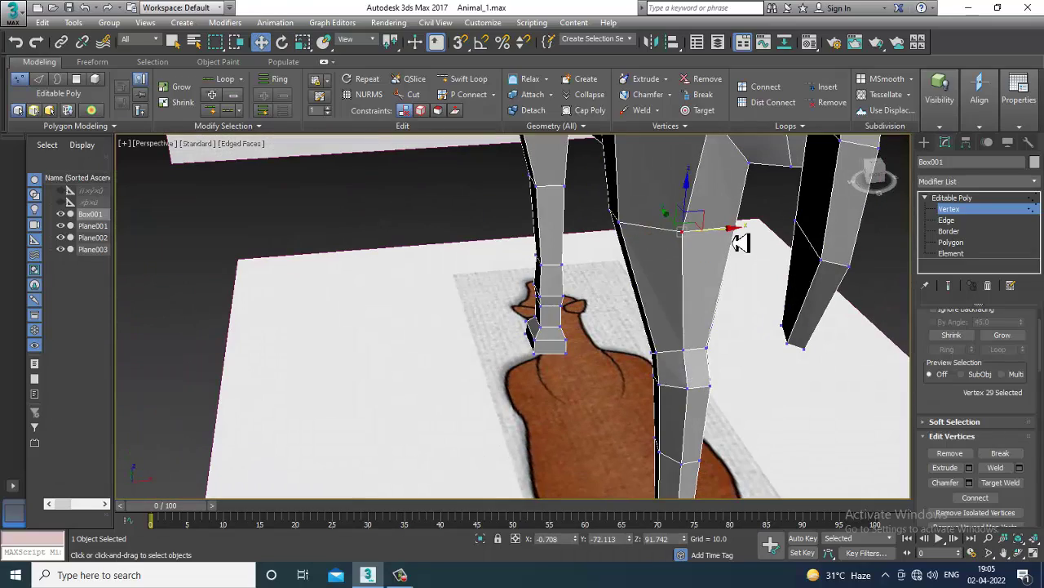
mouse_move(734, 233)
middle_mouse_down("alt")
mouse_move(699, 296)
mouse_move(755, 285)
mouse_move(699, 249)
mouse_move(635, 234)
middle_mouse_up("alt")
scroll(746, 290, "up", 2)
scroll(747, 290, "up", 2)
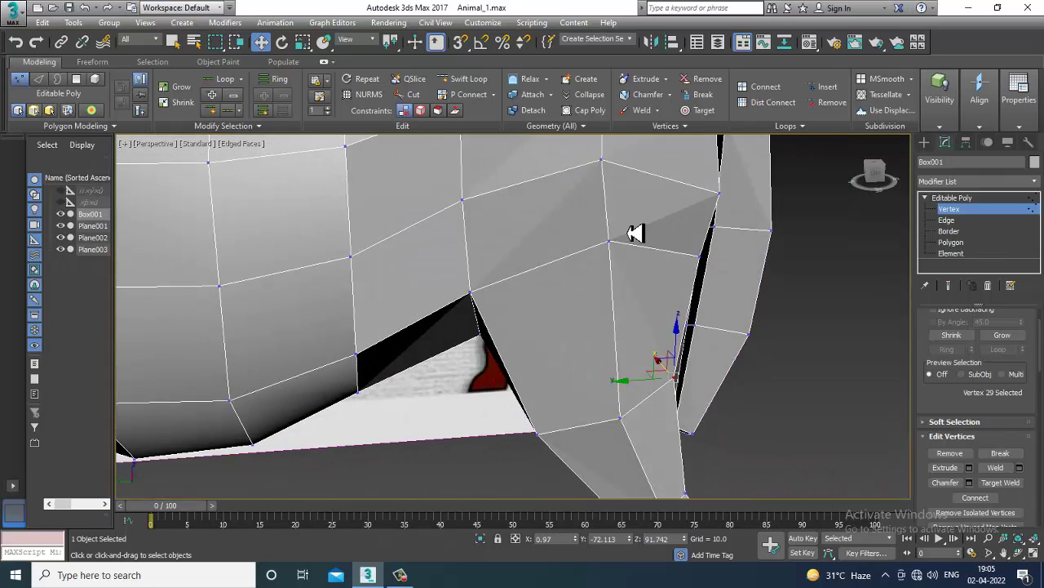
- Start and cancel edge loop insertion while orbiting out to view both legs
left_click(467, 80)
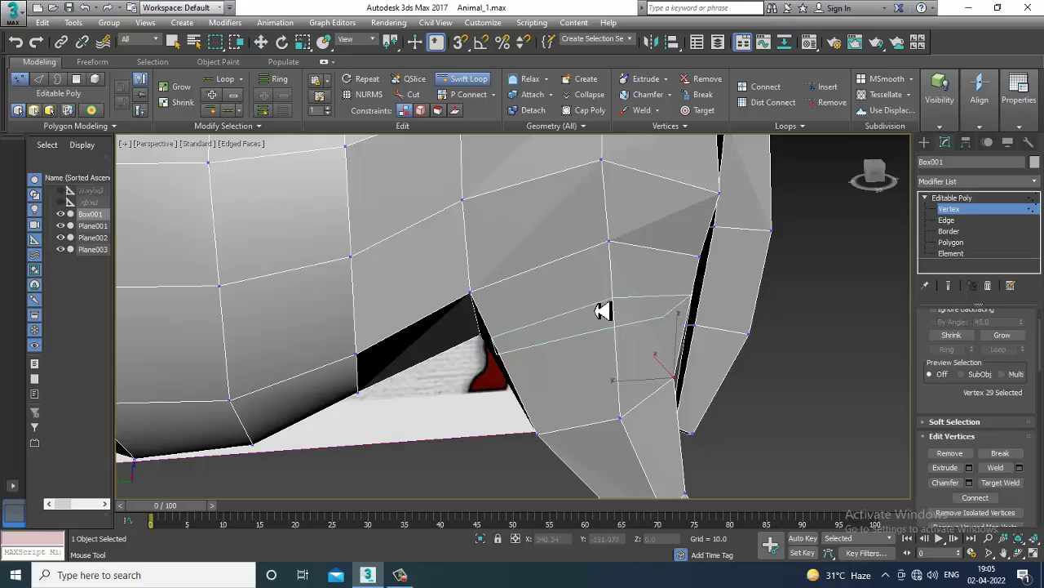
right_click(602, 311)
scroll(693, 319, "down", 3)
mouse_move(693, 319)
middle_mouse_down("alt")
mouse_move(718, 266)
mouse_move(625, 283)
mouse_move(622, 266)
mouse_move(700, 268)
mouse_move(490, 231)
mouse_move(398, 244)
mouse_move(357, 236)
mouse_move(375, 241)
middle_mouse_up("alt")
scroll(718, 266, "down", 3)
scroll(700, 268, "down", 2)
scroll(397, 244, "up", 3)
scroll(397, 244, "down", 3)
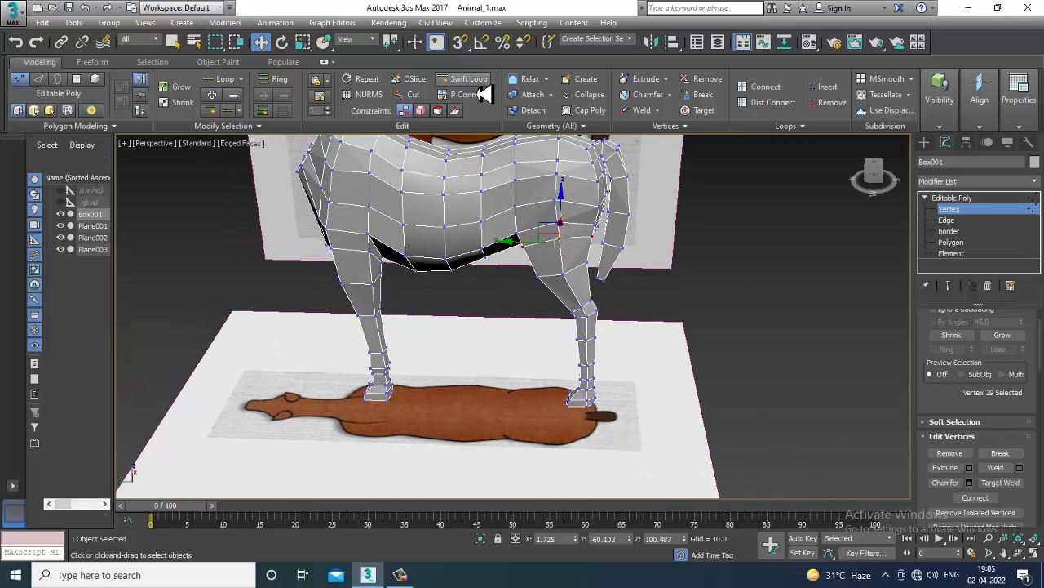
left_click(469, 79)
middle_click_drag(457, 204, 355, 214, "alt")
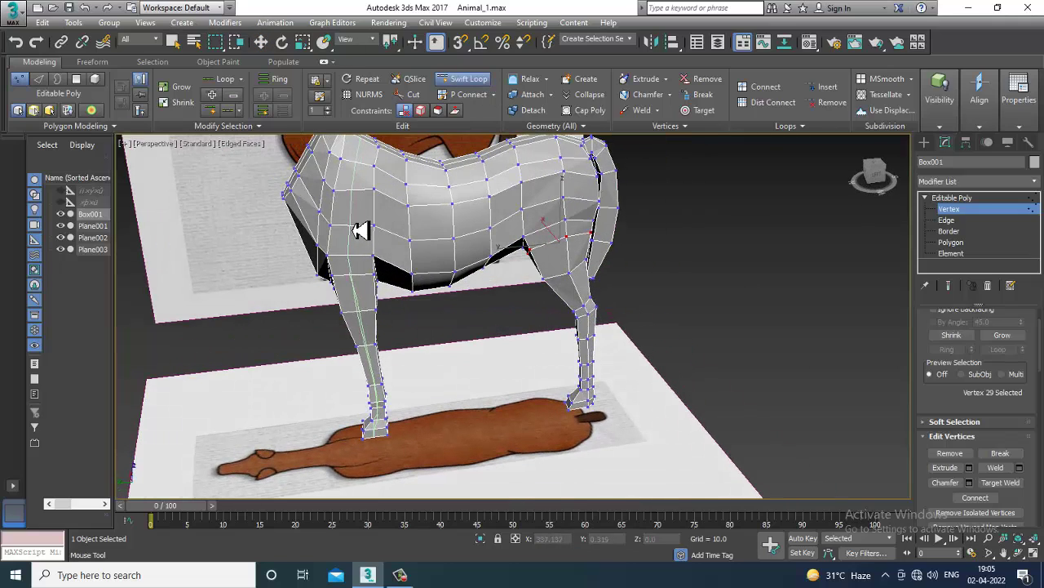
scroll(359, 231, "up", 2)
- Move the top front-leg vertex, then pull a lower leg vertex down and outward
key("w")
scroll(373, 264, "up", 3)
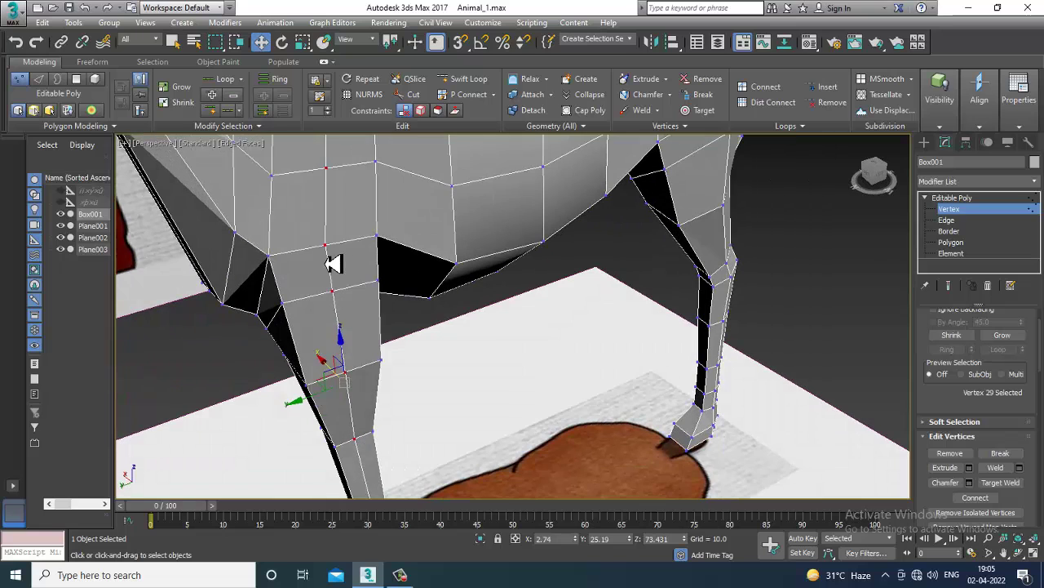
left_click(327, 248)
middle_click_drag(341, 307, 324, 280, "alt")
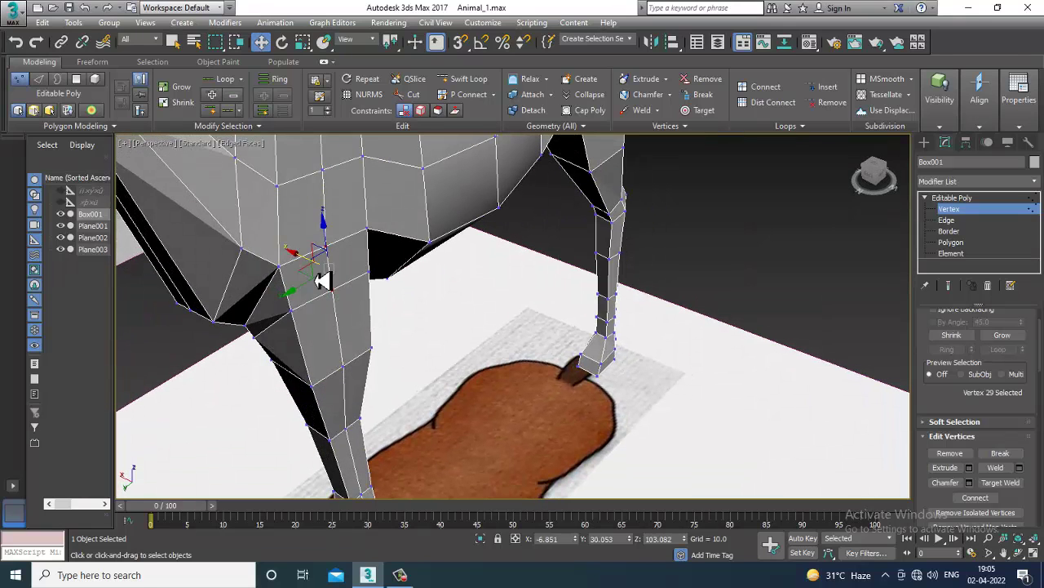
left_click_drag(315, 269, 317, 285)
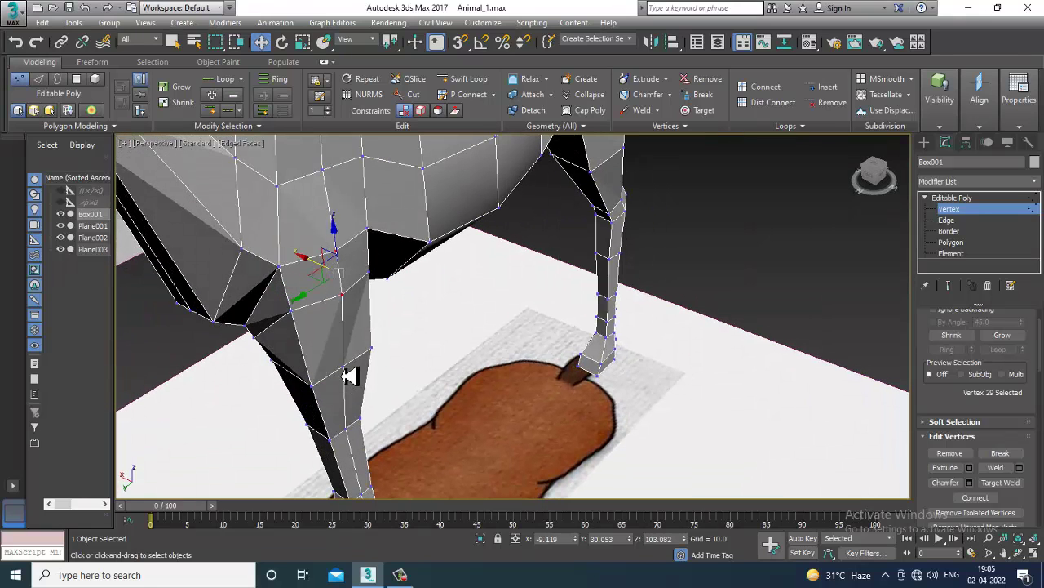
mouse_move(396, 396)
middle_mouse_down("alt")
mouse_move(406, 309)
mouse_move(408, 354)
mouse_move(380, 338)
mouse_move(431, 415)
mouse_move(430, 343)
middle_mouse_up("alt")
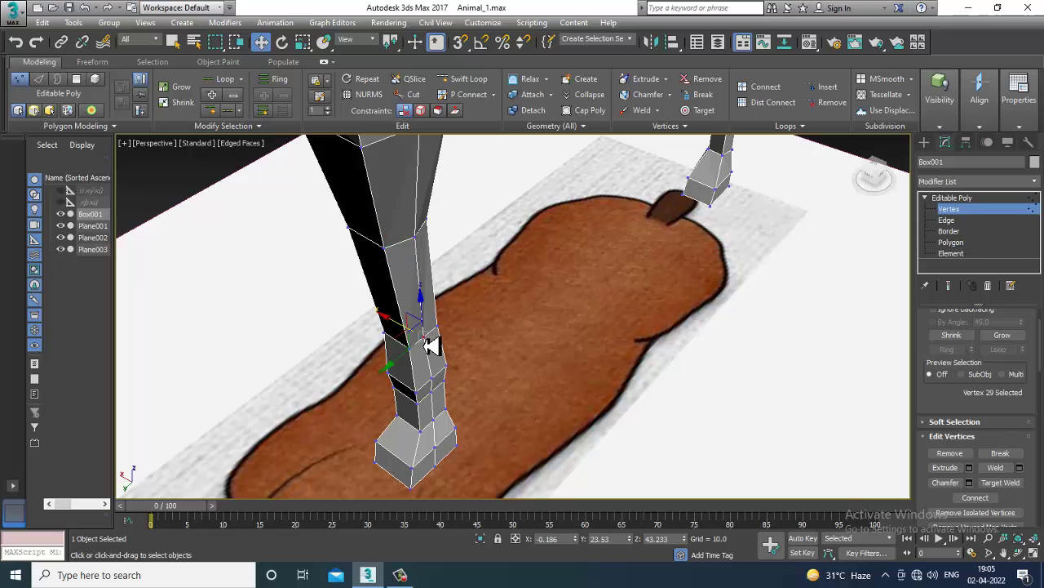
left_click_drag(404, 332, 435, 393)
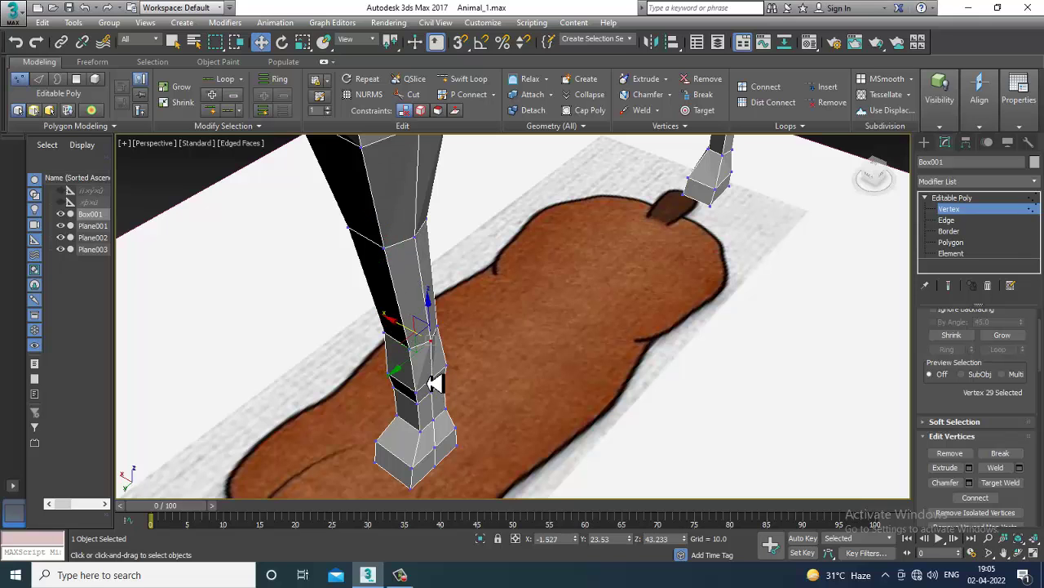
- Shift the hoof's vertex column and base vertices slightly left
mouse_move(443, 408)
middle_mouse_down("alt")
mouse_move(455, 366)
mouse_move(361, 367)
mouse_move(497, 386)
middle_mouse_up("alt")
mouse_move(451, 463)
middle_mouse_down("alt")
mouse_move(473, 318)
mouse_move(419, 341)
middle_mouse_up("alt")
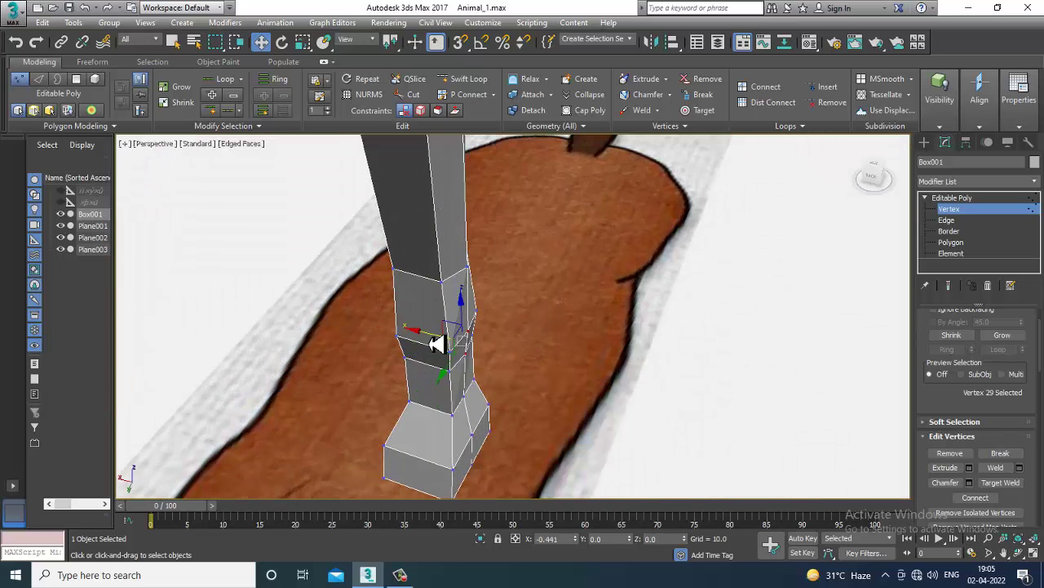
mouse_move(465, 368)
middle_mouse_down("alt")
mouse_move(489, 340)
mouse_move(471, 334)
middle_mouse_up("alt")
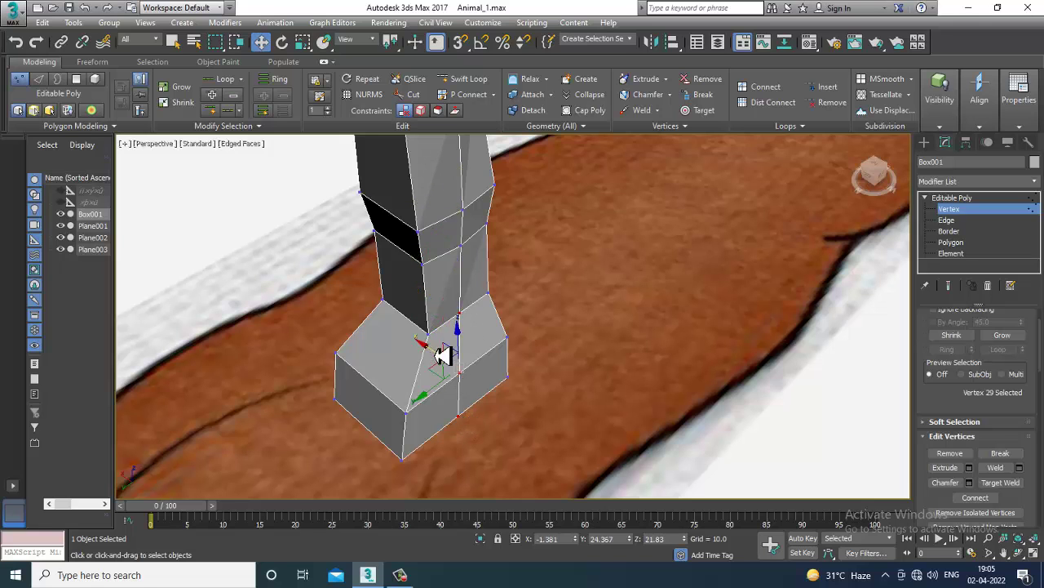
left_click_drag(442, 356, 440, 359)
mouse_move(442, 359)
middle_mouse_down("alt")
mouse_move(431, 321)
mouse_move(460, 364)
mouse_move(410, 316)
middle_mouse_up("alt")
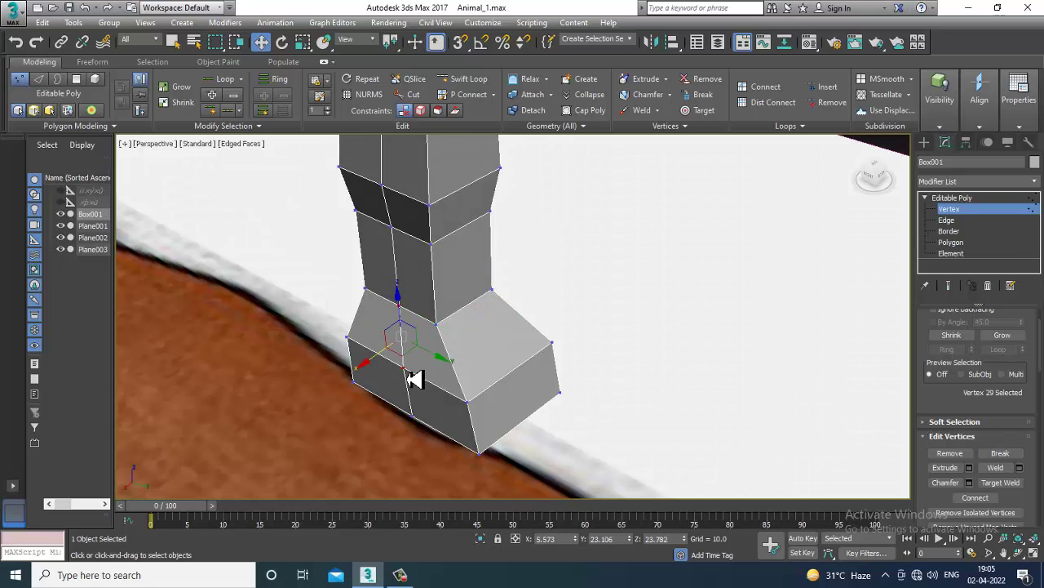
left_click_drag(376, 395, 366, 399)
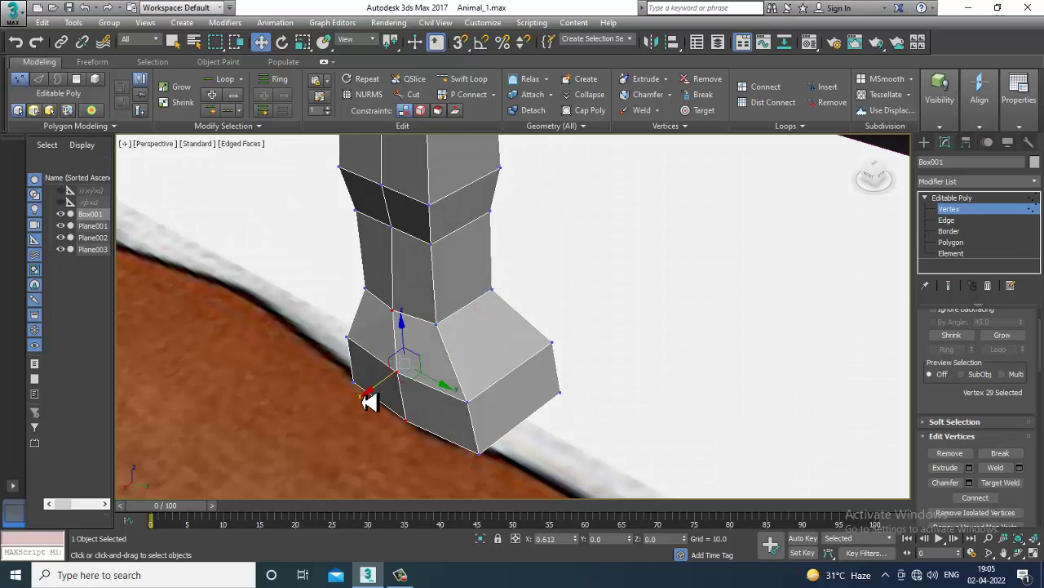
- Move the shoulder vertex above the leg slightly left to reshape the chest contour
scroll(405, 319, "down", 3)
mouse_move(590, 349)
middle_mouse_down("alt")
mouse_move(431, 250)
mouse_move(519, 337)
mouse_move(508, 333)
middle_mouse_up("alt")
scroll(431, 250, "down", 2)
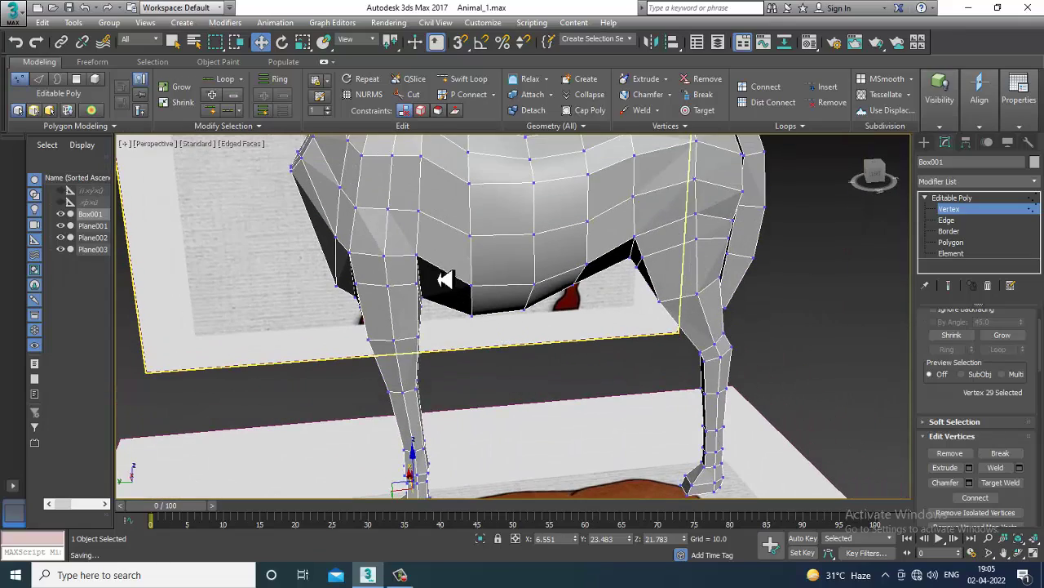
mouse_move(446, 280)
middle_mouse_down("alt")
mouse_move(422, 308)
mouse_move(474, 283)
mouse_move(436, 326)
middle_mouse_up("alt")
scroll(400, 240, "up", 2)
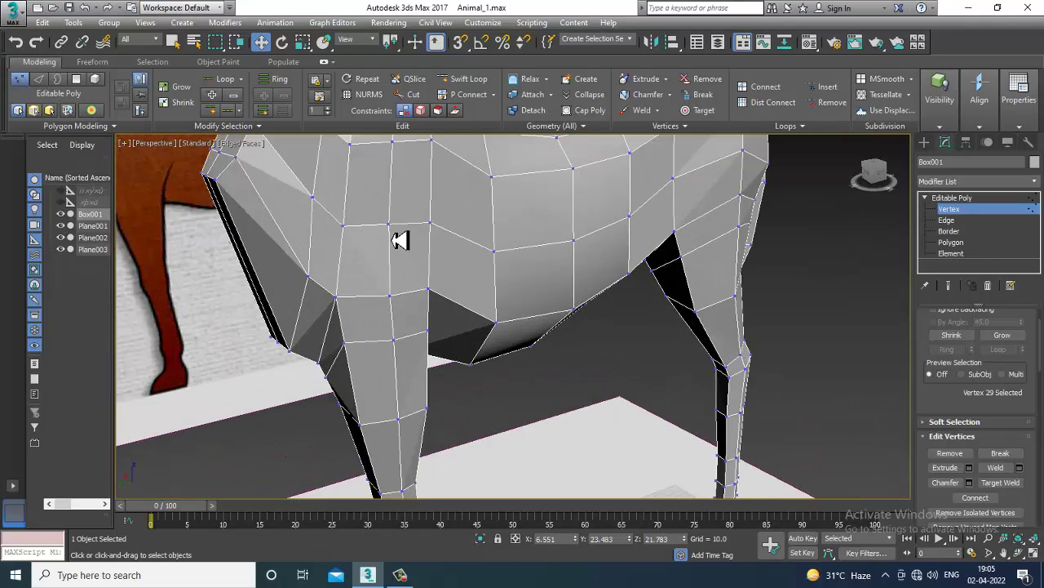
mouse_move(393, 234)
middle_mouse_down("alt")
mouse_move(372, 243)
mouse_move(396, 226)
mouse_move(454, 285)
mouse_move(439, 308)
middle_mouse_up("alt")
scroll(455, 285, "up", 3)
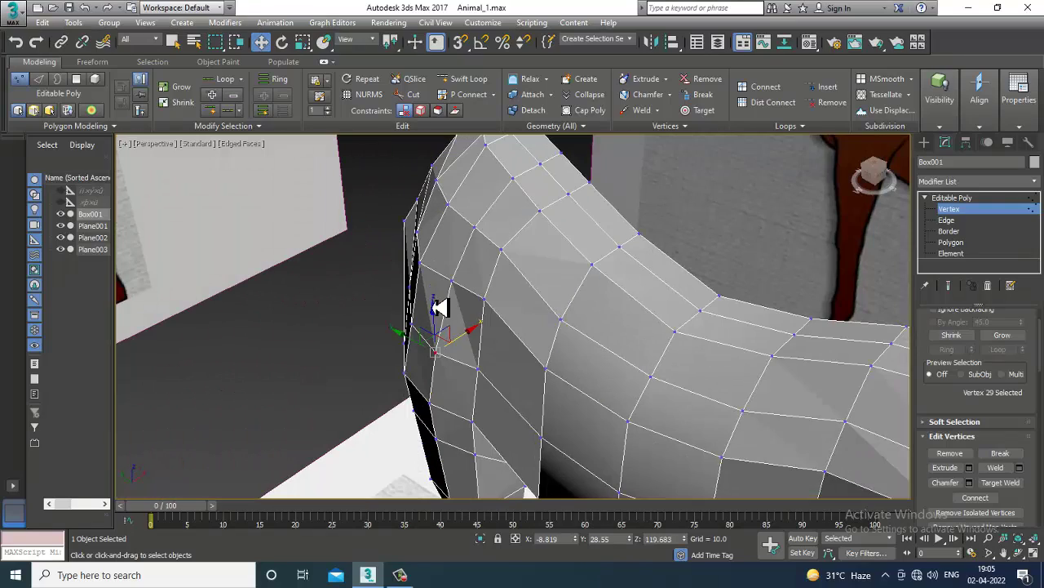
left_click_drag(485, 275, 475, 275)
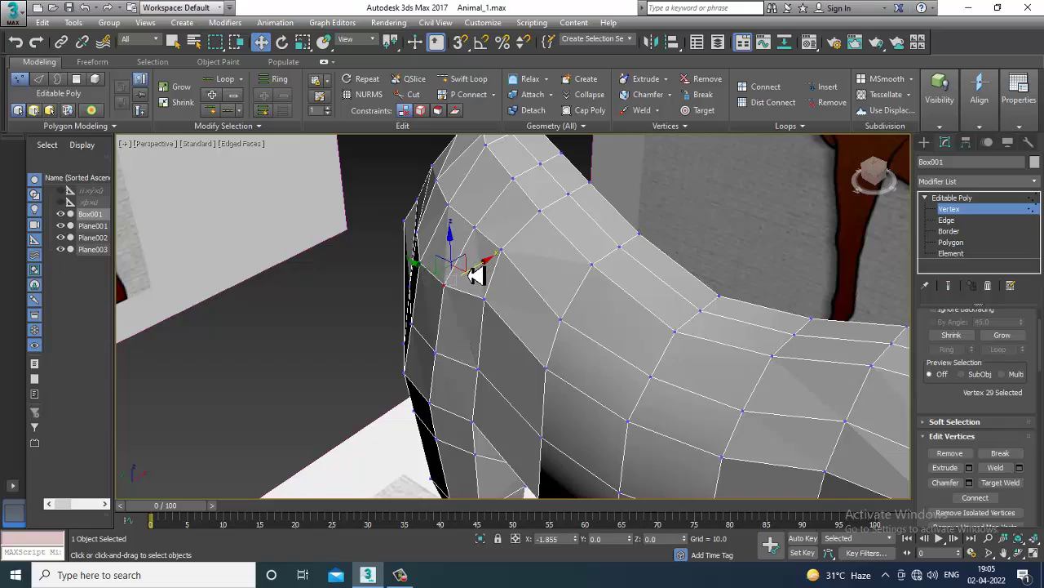
scroll(545, 318, "down", 2)
scroll(515, 305, "down", 3)
mouse_move(567, 315)
middle_mouse_down("alt")
mouse_move(594, 326)
mouse_move(512, 297)
mouse_move(534, 331)
mouse_move(594, 366)
mouse_move(568, 346)
mouse_move(627, 284)
middle_mouse_up("alt")
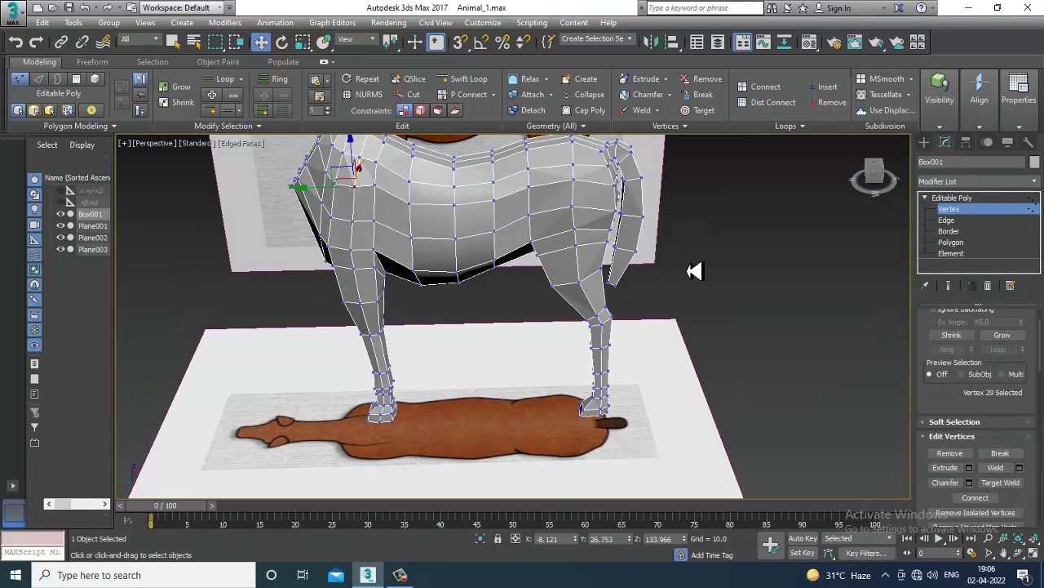
- At Polygon level, select the two front-top faces of Box001's torso as the neck base
left_click(952, 243)
key("alt+w")
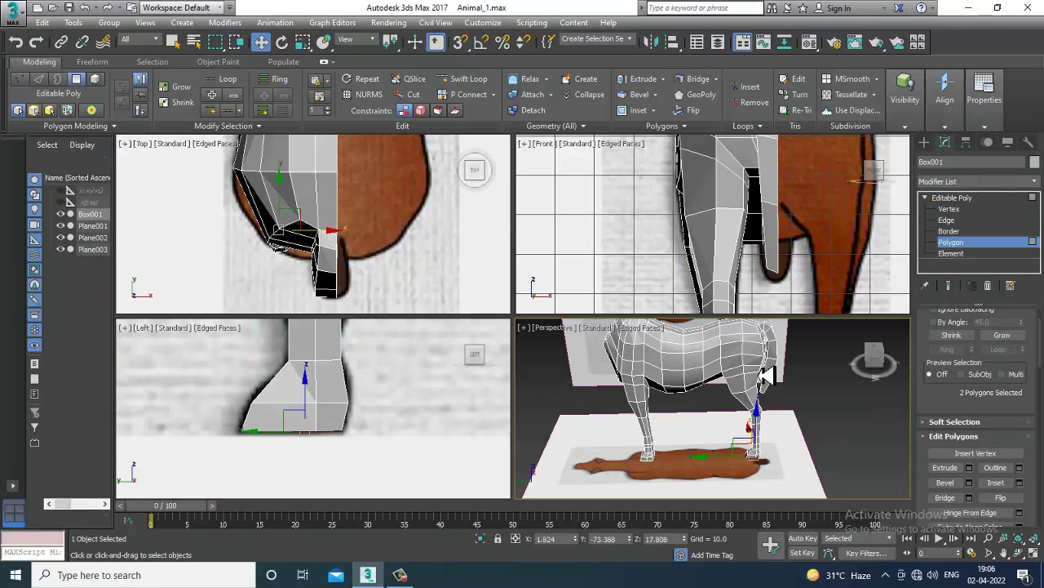
middle_click_drag(767, 375, 738, 377, "alt")
key("alt+w")
scroll(676, 397, "up", 4)
mouse_move(676, 396)
middle_mouse_down("alt")
mouse_move(494, 406)
mouse_move(575, 319)
middle_mouse_up("alt")
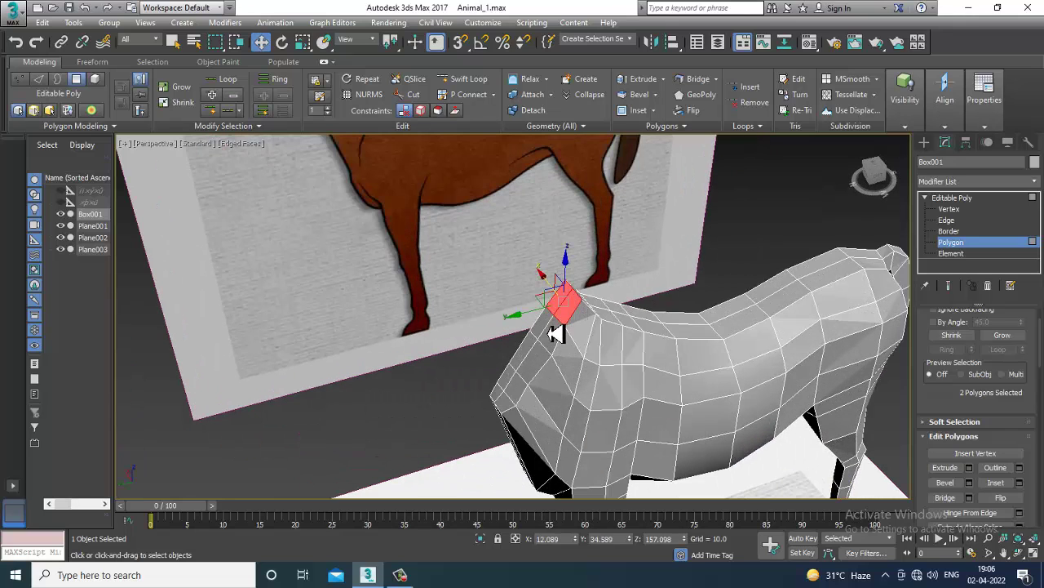
left_click(519, 390, "ctrl")
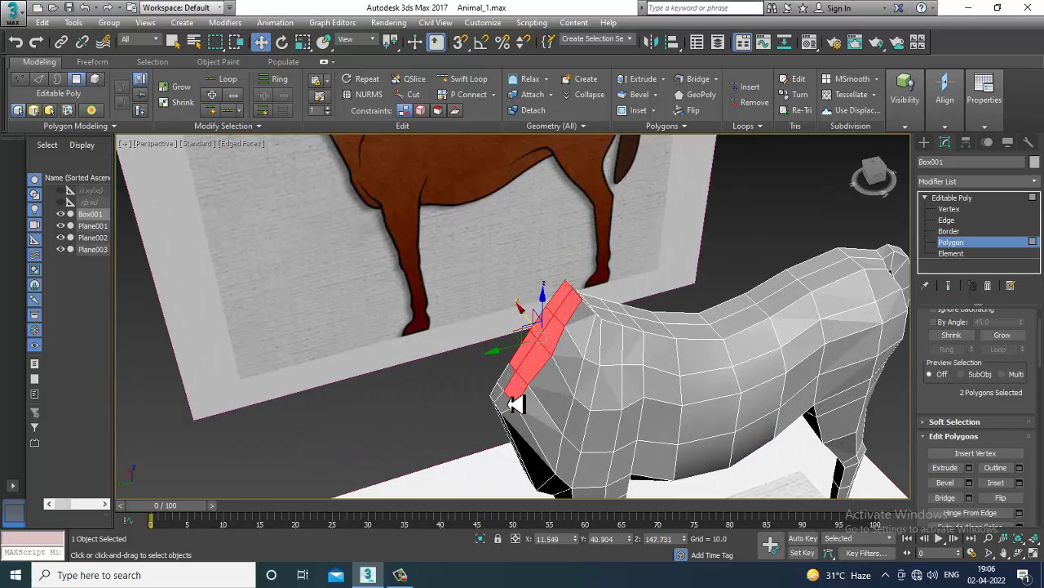
scroll(504, 400, "down", 4)
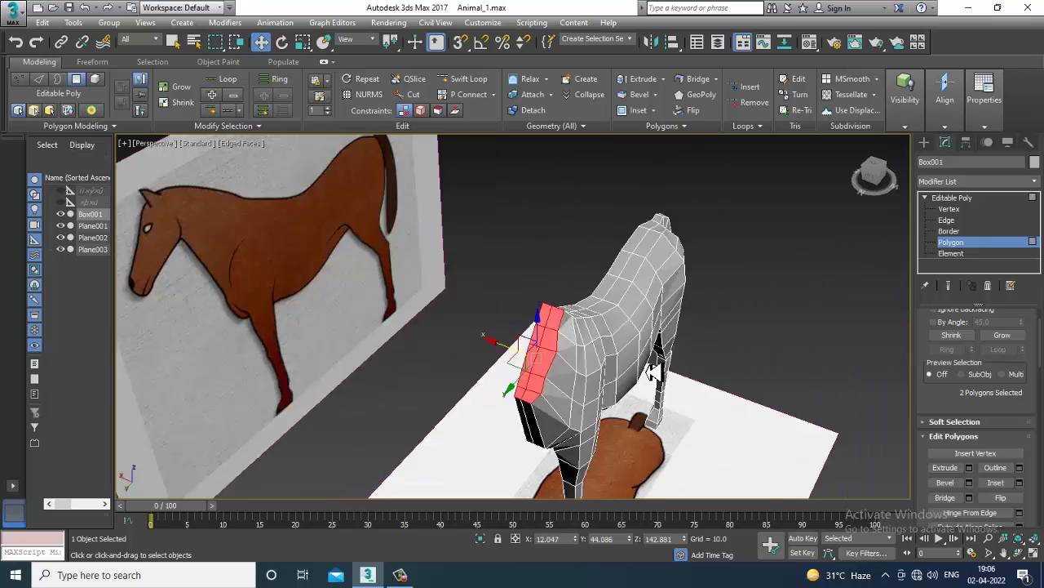
middle_click_drag(541, 361, 588, 361, "alt")
key("alt+w")
key("alt+w")
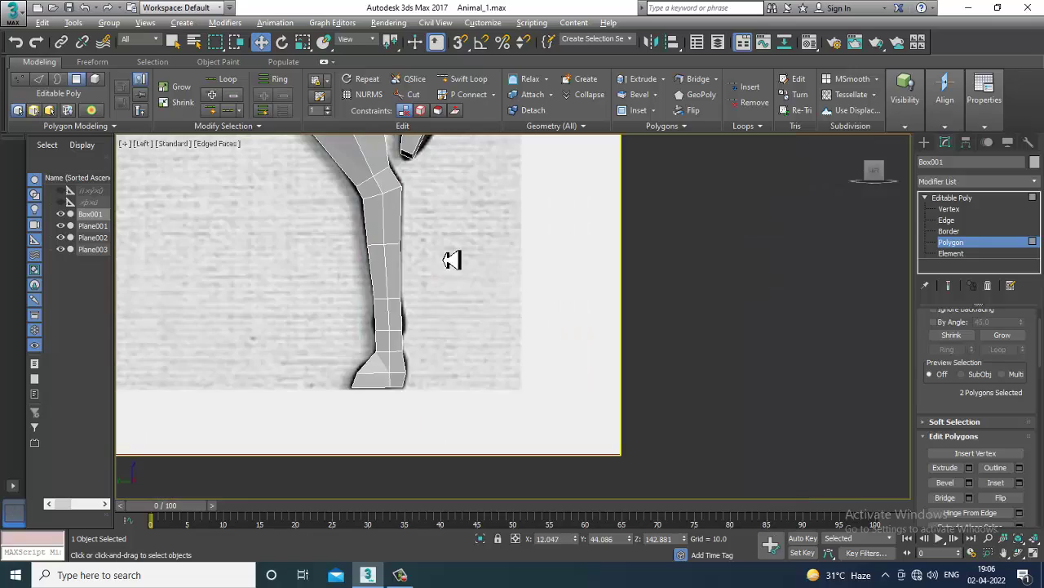
scroll(452, 331, "down", 3)
scroll(531, 354, "down", 3)
scroll(554, 352, "up", 4)
scroll(554, 351, "down", 3)
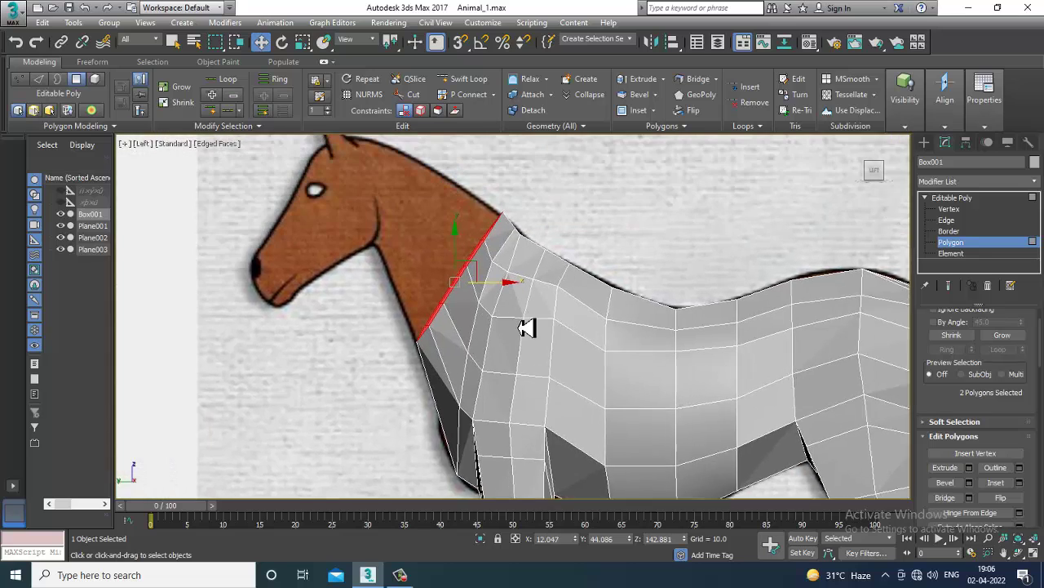
scroll(525, 327, "up", 1)
- Extrude the neck faces outward, then tilt and raise their end to the head base
left_click(970, 467)
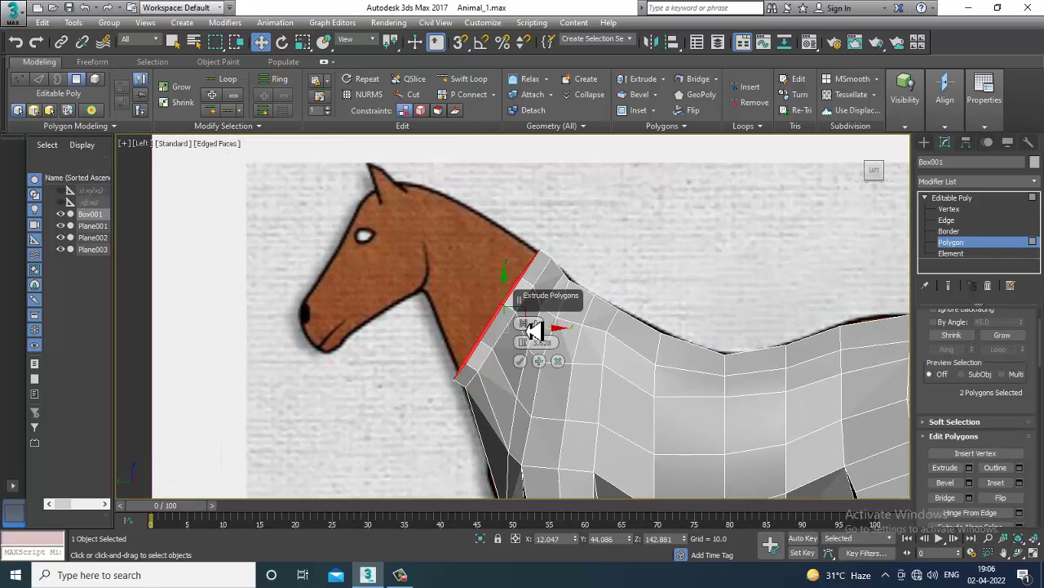
left_click_drag(528, 346, 529, 287)
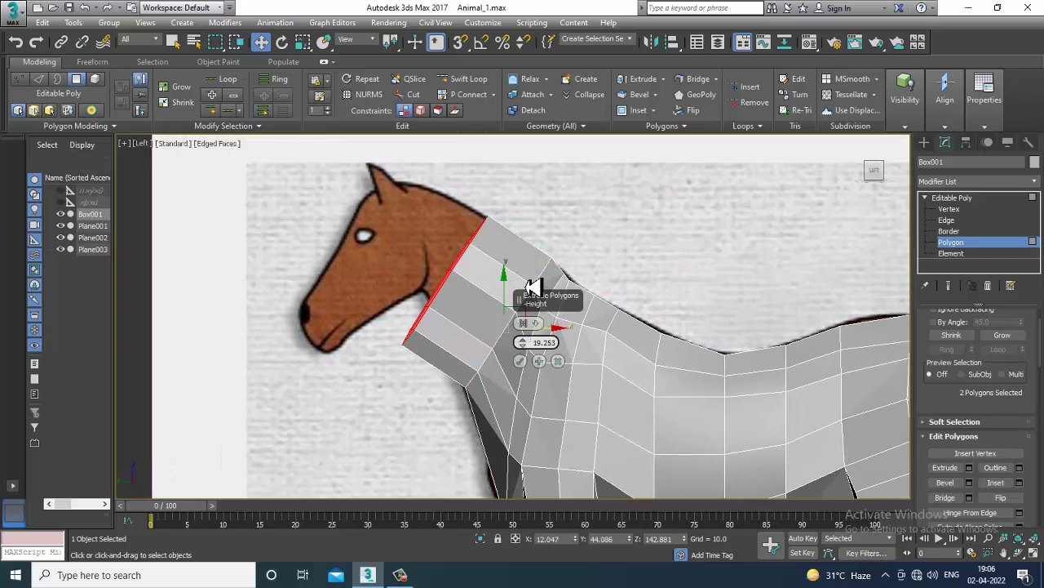
left_click(521, 361)
key("q")
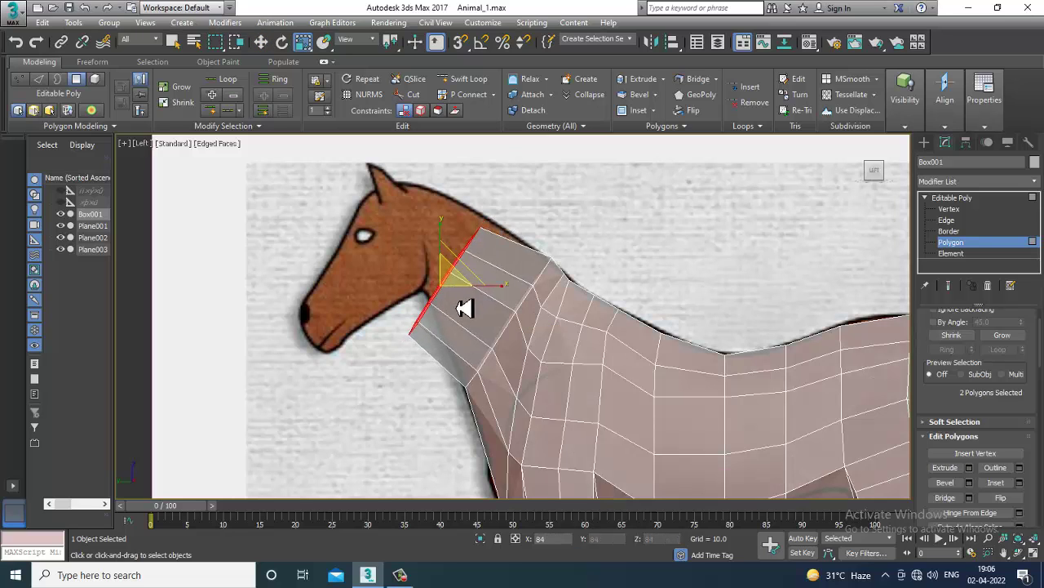
key("e")
mouse_move(477, 270)
left_mouse_down()
mouse_move(494, 272)
mouse_move(490, 256)
left_mouse_up()
key("w")
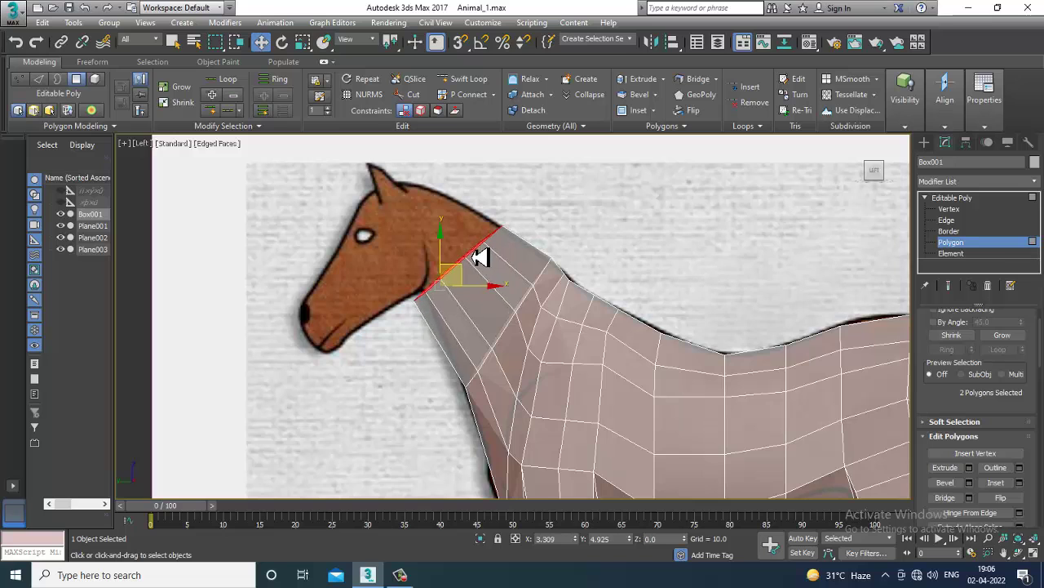
scroll(478, 256, "up", 2)
key("r")
key("w")
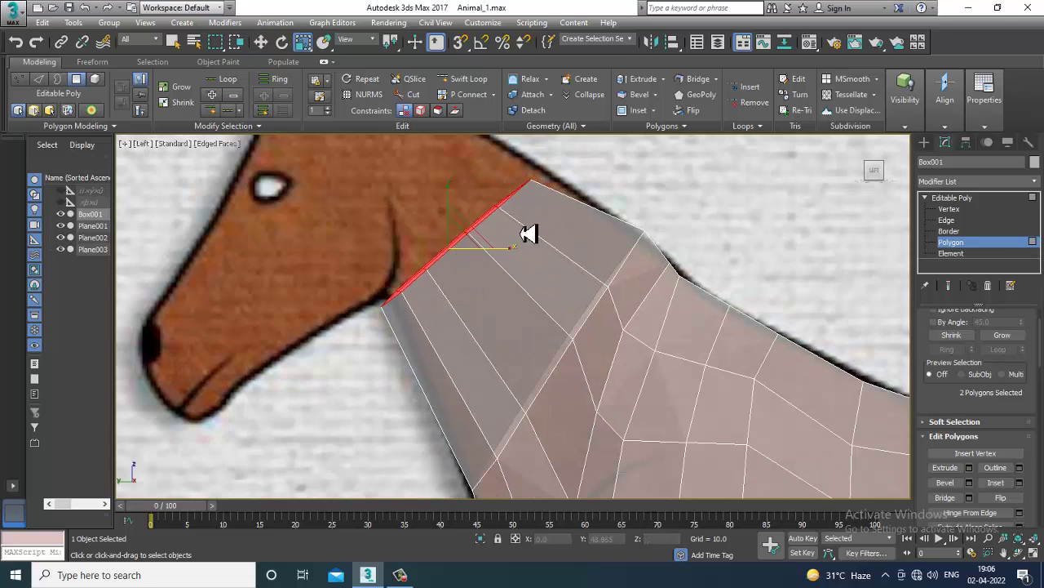
left_click_drag(478, 236, 487, 226)
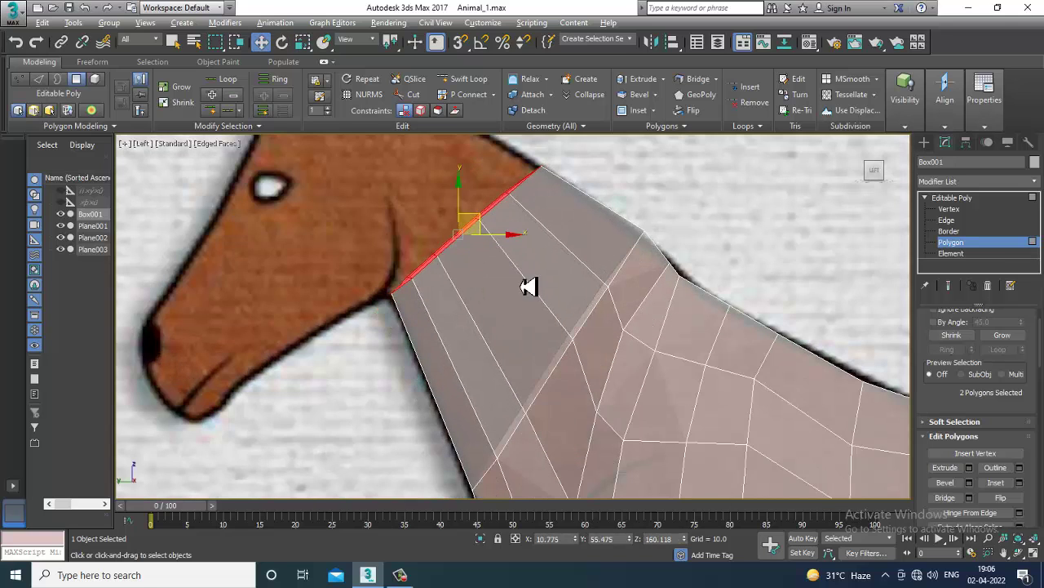
- In the Top view, slide the neck faces sideways onto the reference neck outline
key("alt+w")
key("alt+w")
scroll(443, 205, "down", 5)
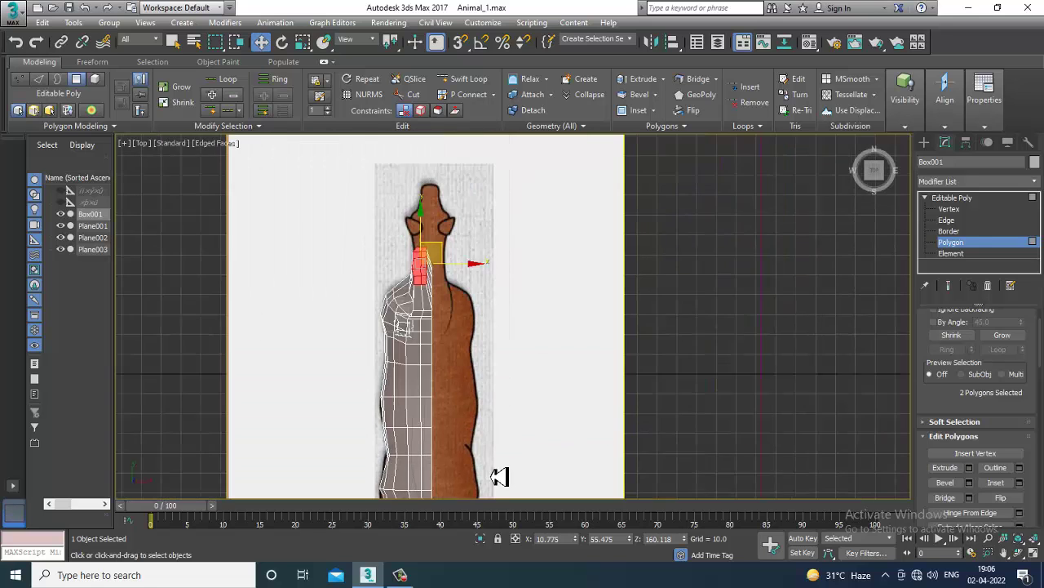
scroll(496, 475, "down", 2)
scroll(443, 361, "up", 2)
left_click_drag(457, 279, 467, 278)
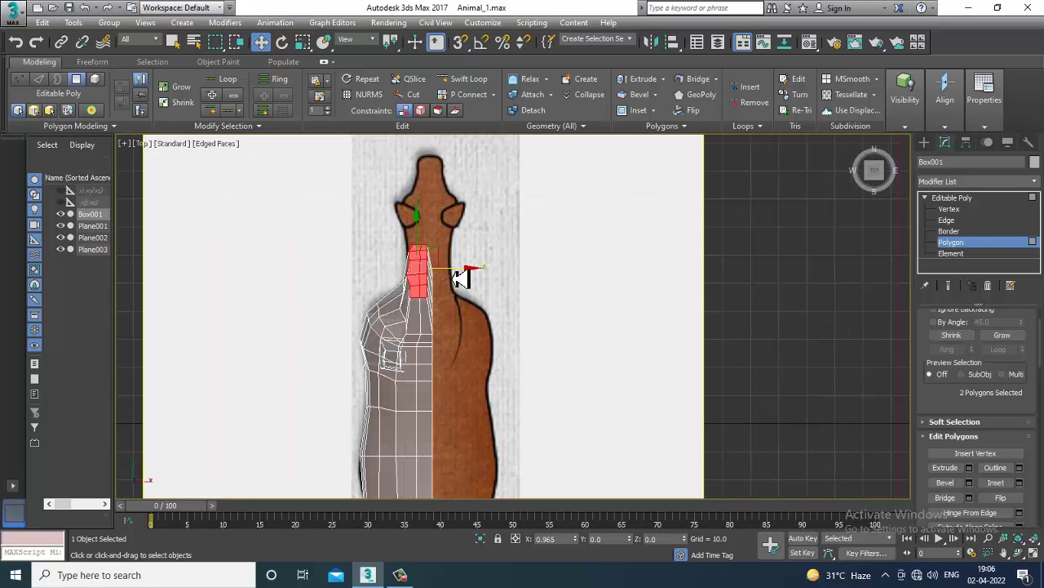
scroll(465, 278, "up", 2)
scroll(419, 252, "up", 2)
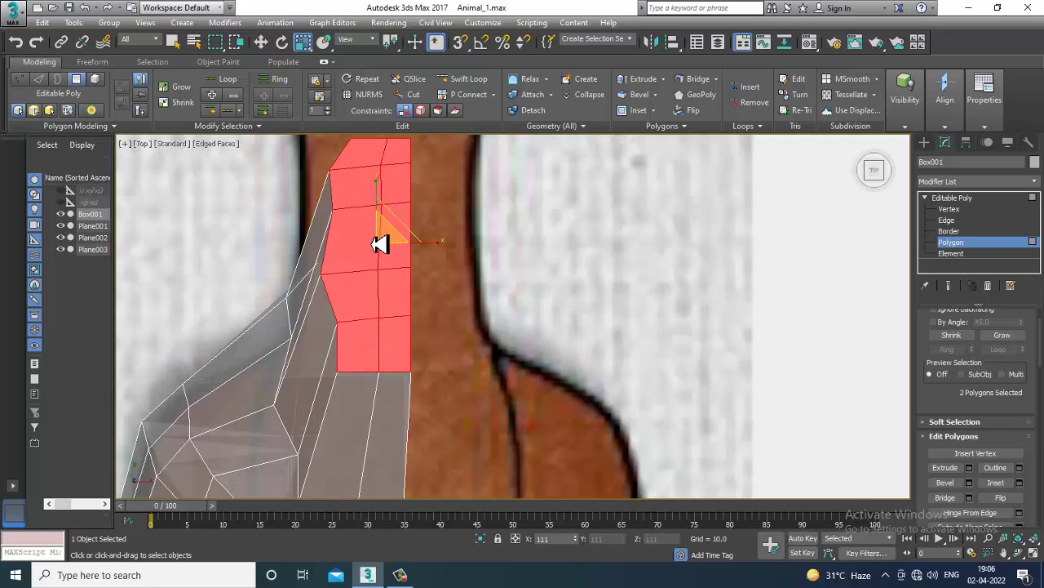
left_click_drag(422, 247, 409, 244)
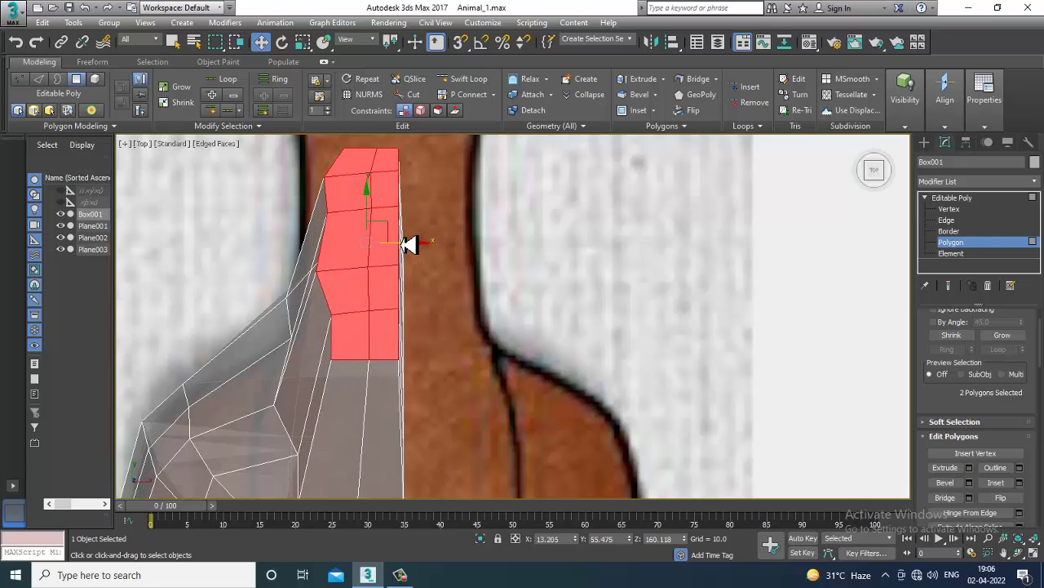
key("alt+w")
key("alt+w")
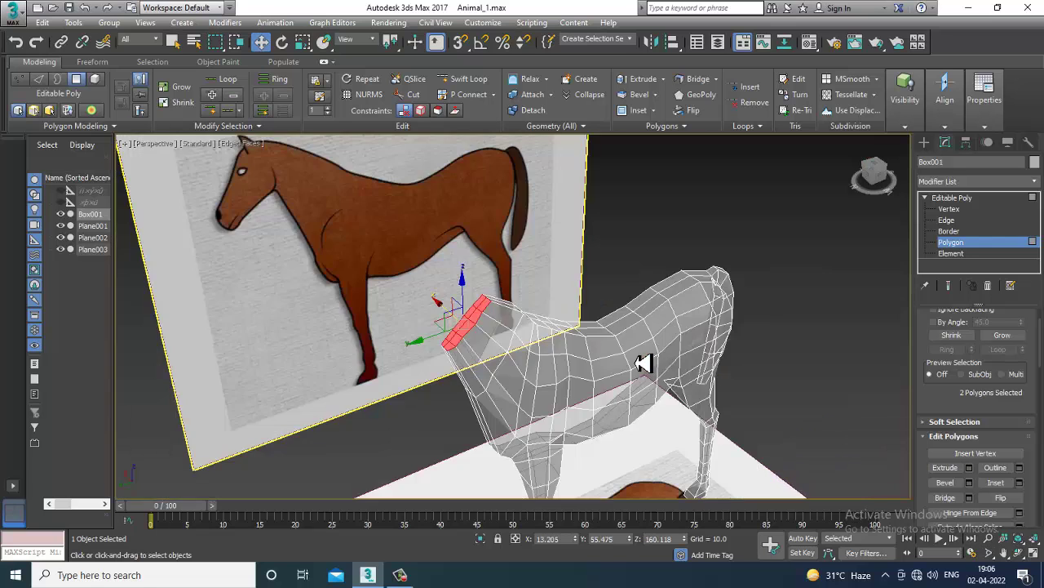
- Reposition the neck-end faces and adjust their height
middle_click_drag(643, 362, 792, 357, "alt")
scroll(792, 357, "up", 3)
middle_click_drag(562, 385, 497, 329, "alt")
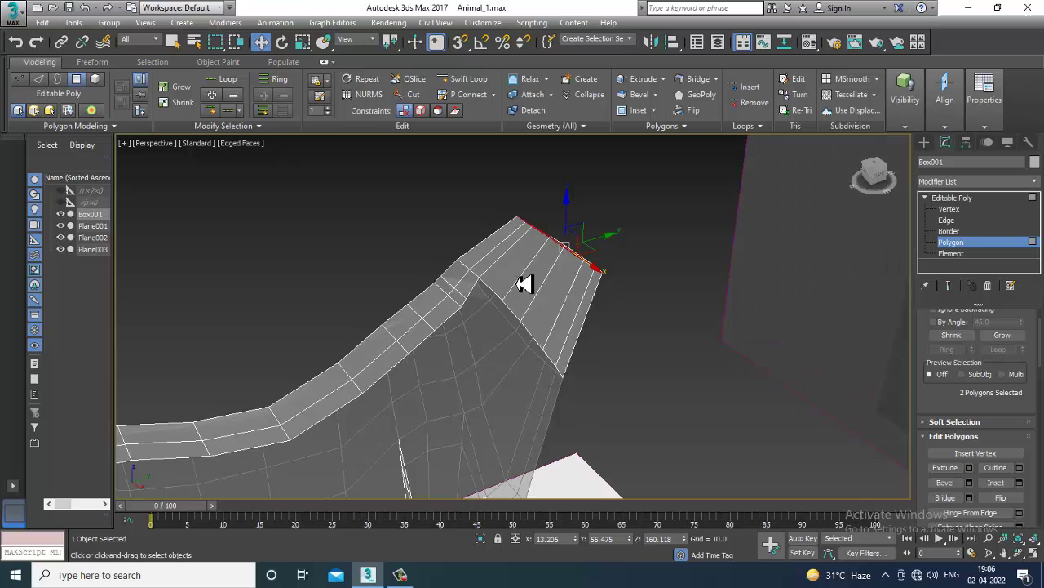
left_click_drag(524, 282, 571, 338)
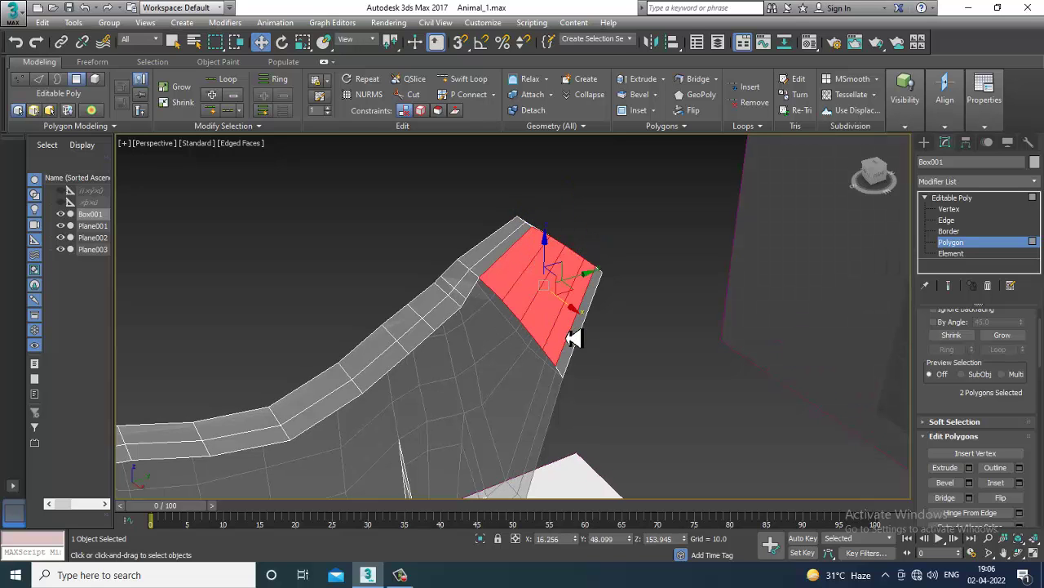
mouse_move(522, 333)
middle_mouse_down("alt")
mouse_move(629, 302)
mouse_move(512, 318)
mouse_move(509, 310)
middle_mouse_up("alt")
scroll(509, 310, "down", 5)
- At Vertex level, shift a neck vertex to even out the shoulder
mouse_move(618, 331)
middle_mouse_down("alt")
mouse_move(480, 347)
mouse_move(425, 338)
mouse_move(474, 319)
middle_mouse_up("alt")
scroll(450, 296, "up", 3)
scroll(459, 296, "up", 2)
scroll(460, 297, "up", 4)
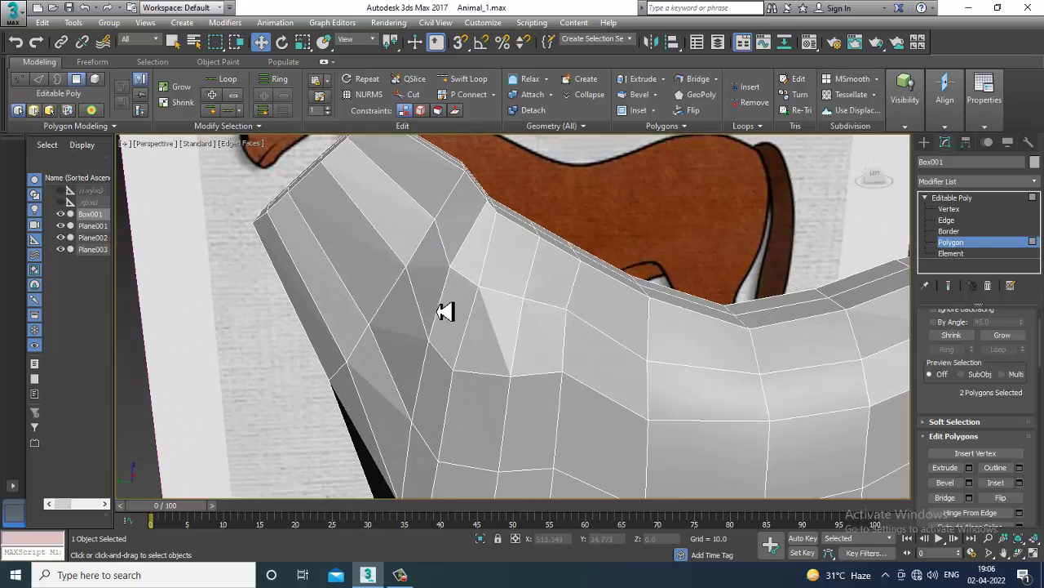
scroll(443, 308, "up", 1)
key("1")
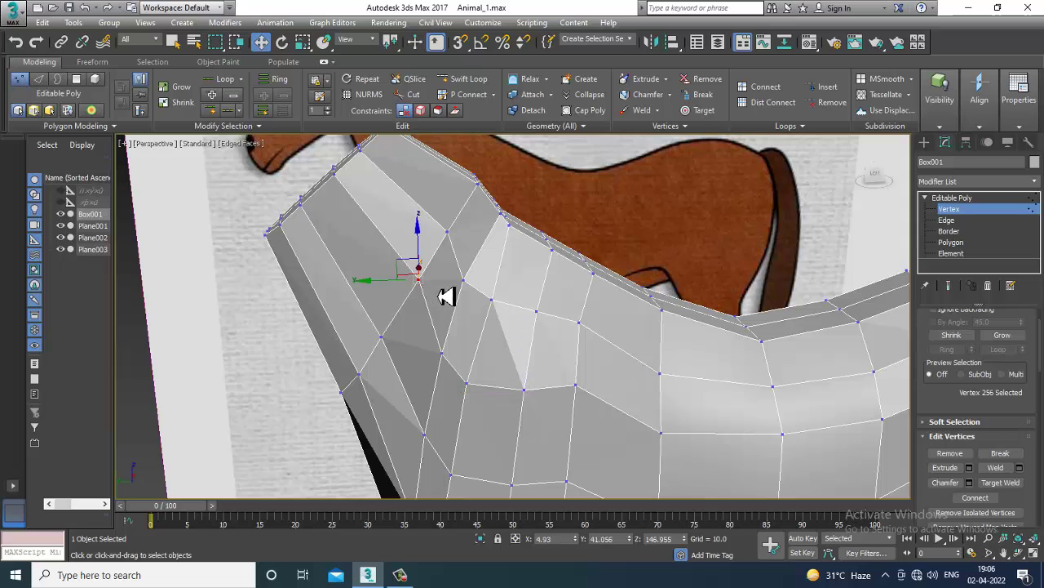
left_click_drag(383, 294, 368, 292)
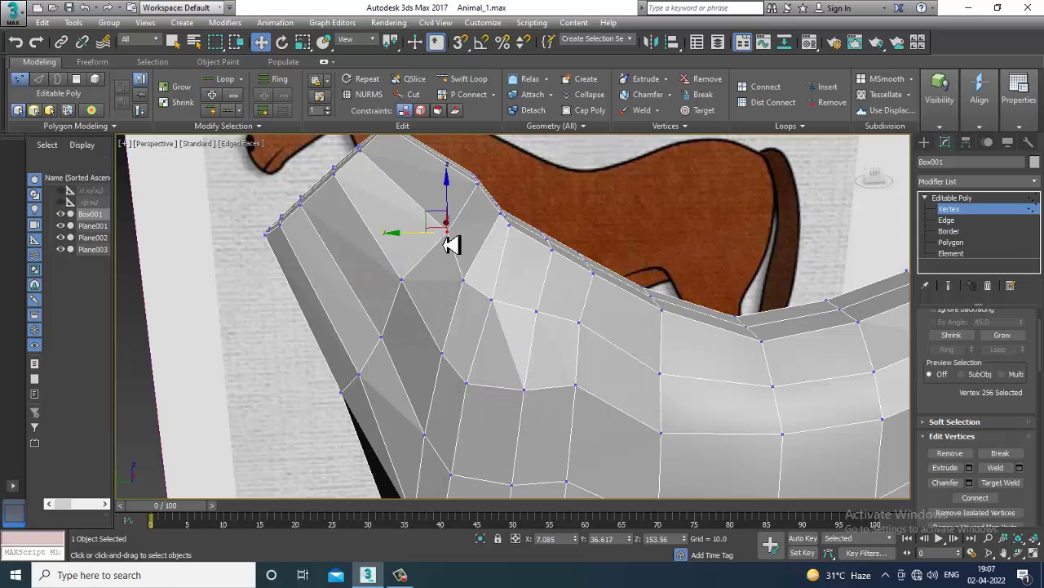
mouse_move(408, 233)
middle_mouse_down("alt")
mouse_move(457, 321)
mouse_move(495, 332)
mouse_move(493, 345)
middle_mouse_up("alt")
- Turn on NURMS smoothing for the horse mesh and view the result
right_click(504, 322)
left_click(466, 187)
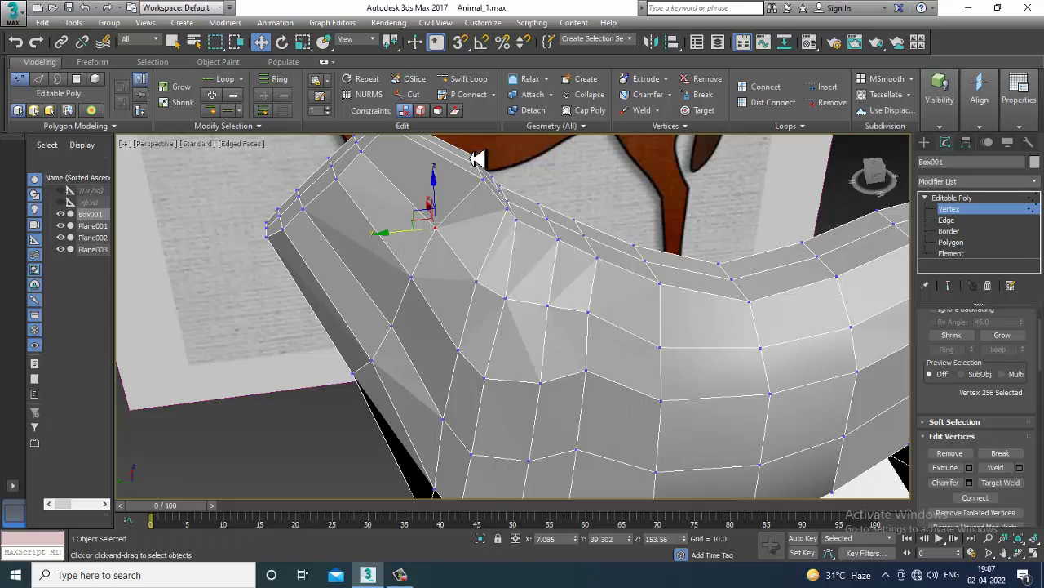
mouse_move(479, 158)
middle_mouse_down("alt")
mouse_move(664, 343)
mouse_move(576, 342)
mouse_move(688, 354)
mouse_move(595, 397)
mouse_move(706, 395)
mouse_move(692, 396)
mouse_move(648, 351)
middle_mouse_up("alt")
scroll(601, 408, "down", 5)
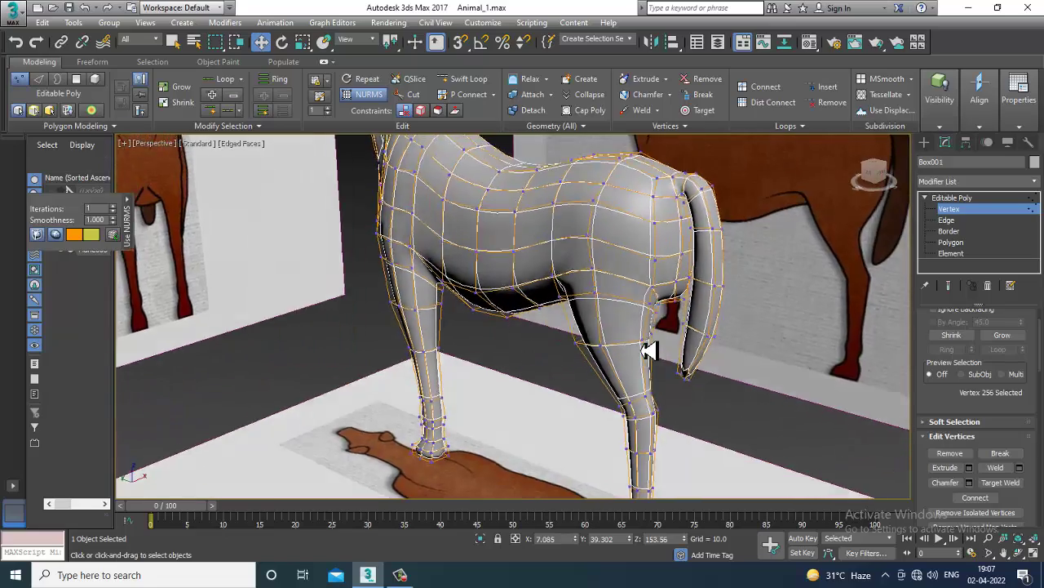
- Raise a flank vertex, nudge it sideways, and adjust a back vertex up and inward
scroll(636, 339, "up", 3)
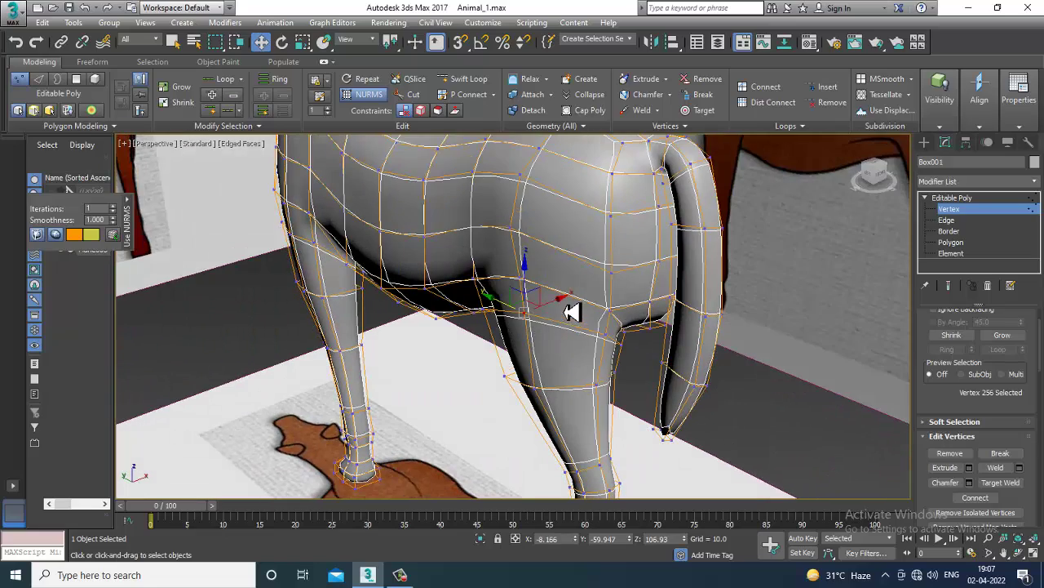
mouse_move(560, 306)
middle_mouse_down("alt")
mouse_move(613, 350)
mouse_move(520, 302)
middle_mouse_up("alt")
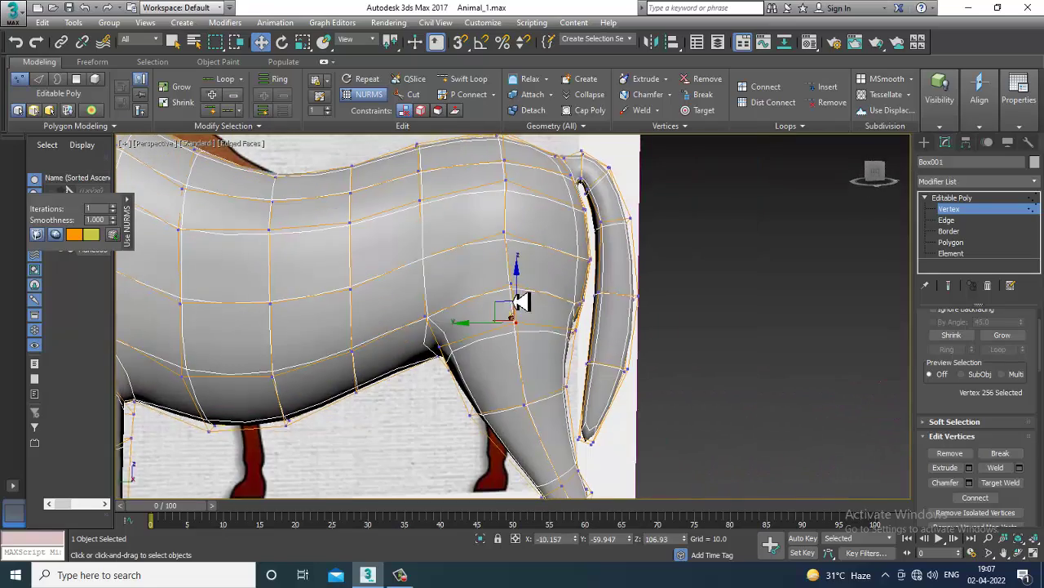
left_click(431, 319)
left_click_drag(430, 319, 431, 283)
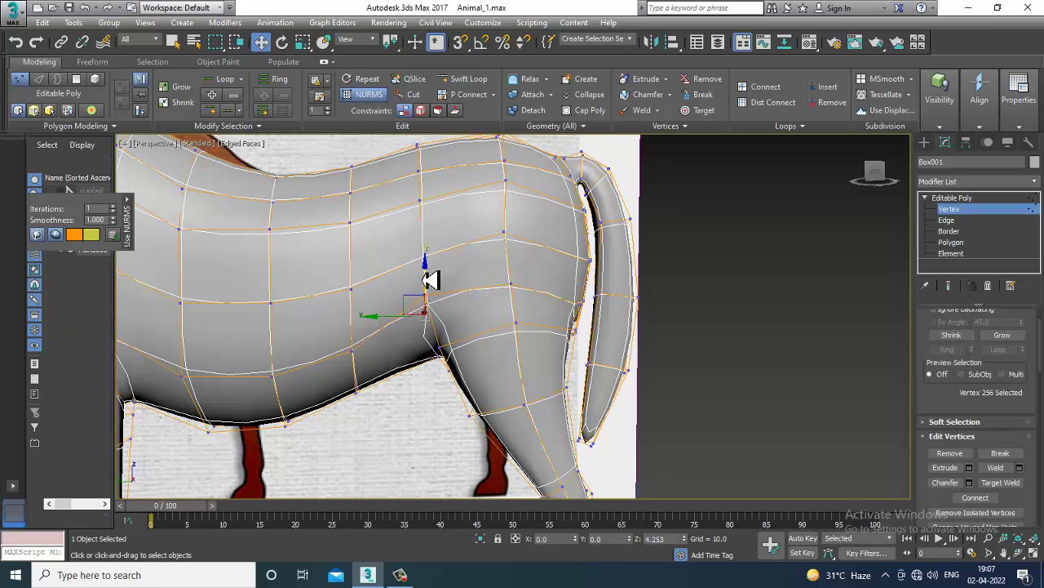
middle_click_drag(430, 280, 532, 292, "alt")
middle_click_drag(501, 237, 509, 215, "alt")
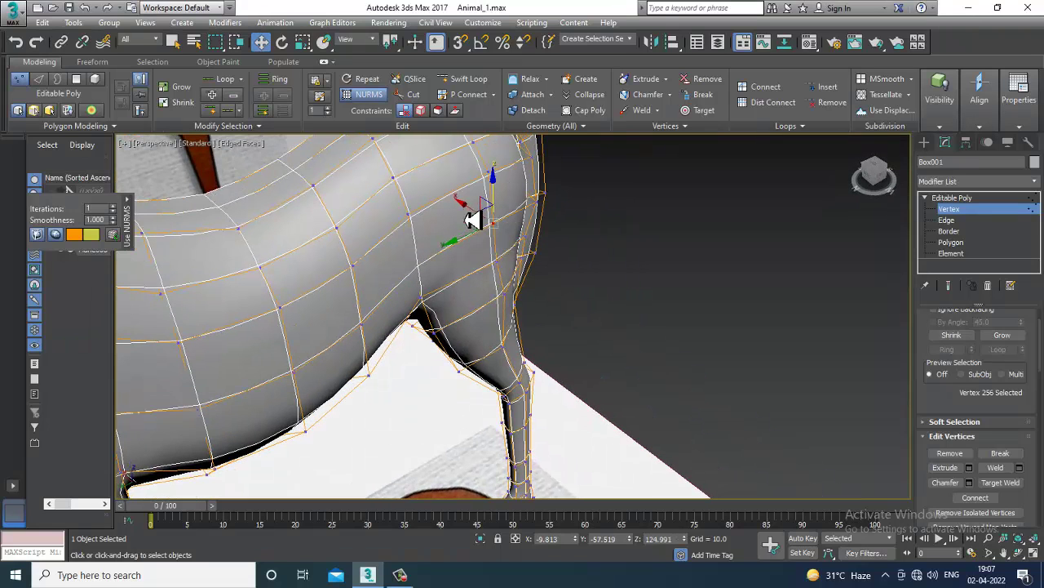
left_click_drag(471, 218, 488, 221)
mouse_move(488, 220)
middle_mouse_down("alt")
mouse_move(459, 221)
mouse_move(531, 320)
mouse_move(515, 317)
middle_mouse_up("alt")
middle_click_drag(561, 281, 552, 257, "alt")
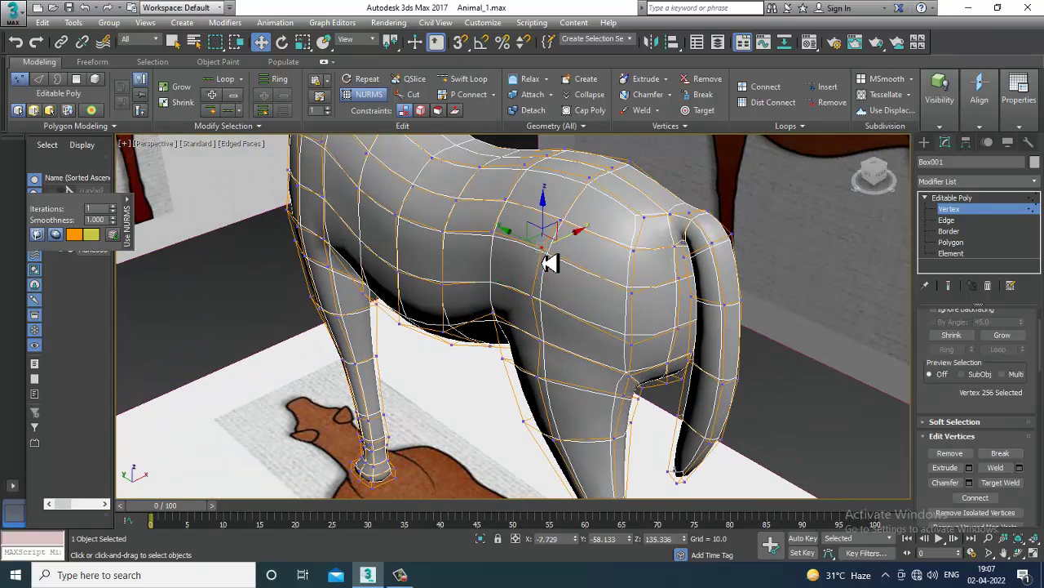
left_click_drag(560, 240, 570, 230)
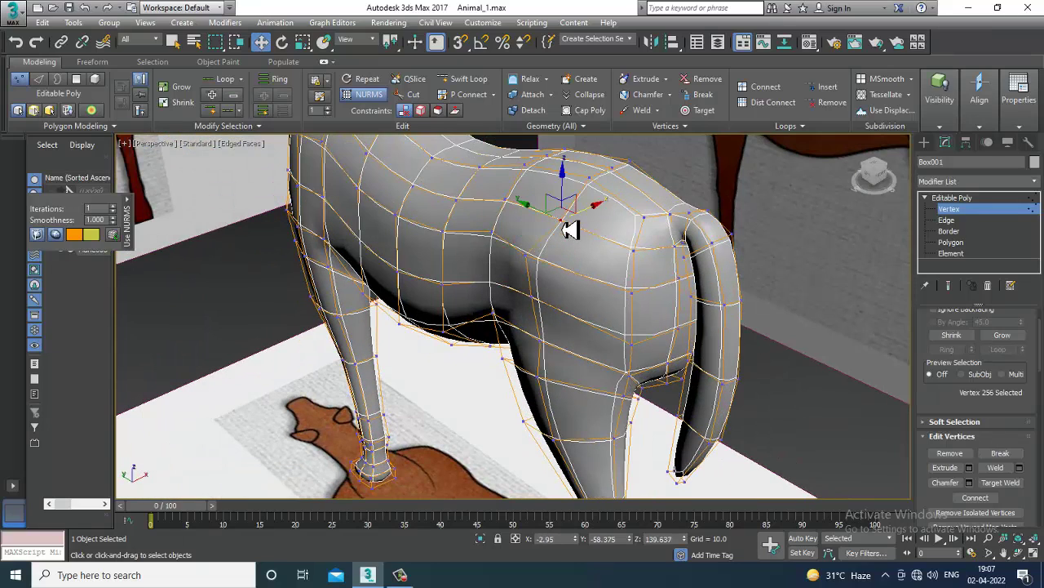
left_click_drag(555, 191, 554, 181)
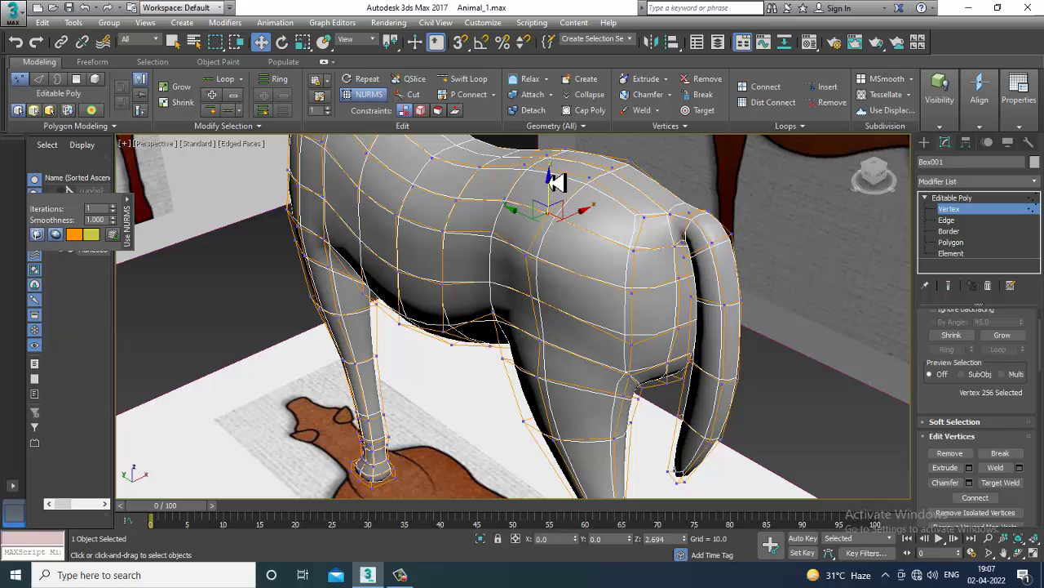
- Shift a hip vertex sideways, then undo the last two vertex moves
mouse_move(555, 175)
middle_mouse_down("alt")
mouse_move(602, 226)
mouse_move(631, 224)
middle_mouse_up("alt")
scroll(505, 349, "up", 5)
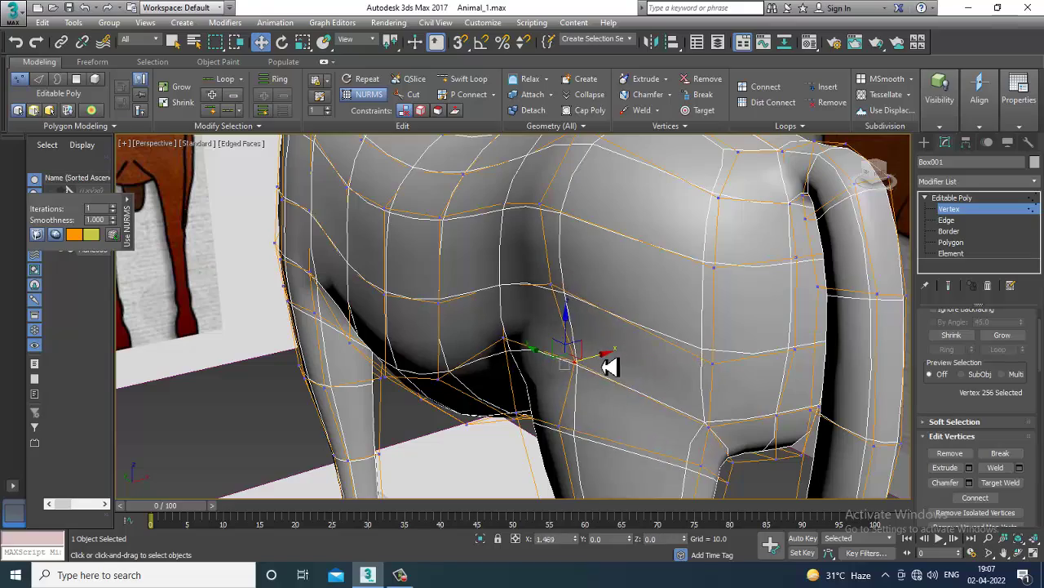
left_click_drag(603, 367, 587, 367)
mouse_move(588, 367)
middle_mouse_down("alt")
mouse_move(655, 380)
mouse_move(658, 359)
mouse_move(541, 338)
mouse_move(618, 272)
mouse_move(560, 310)
mouse_move(588, 269)
middle_mouse_up("alt")
key("ctrl+z")
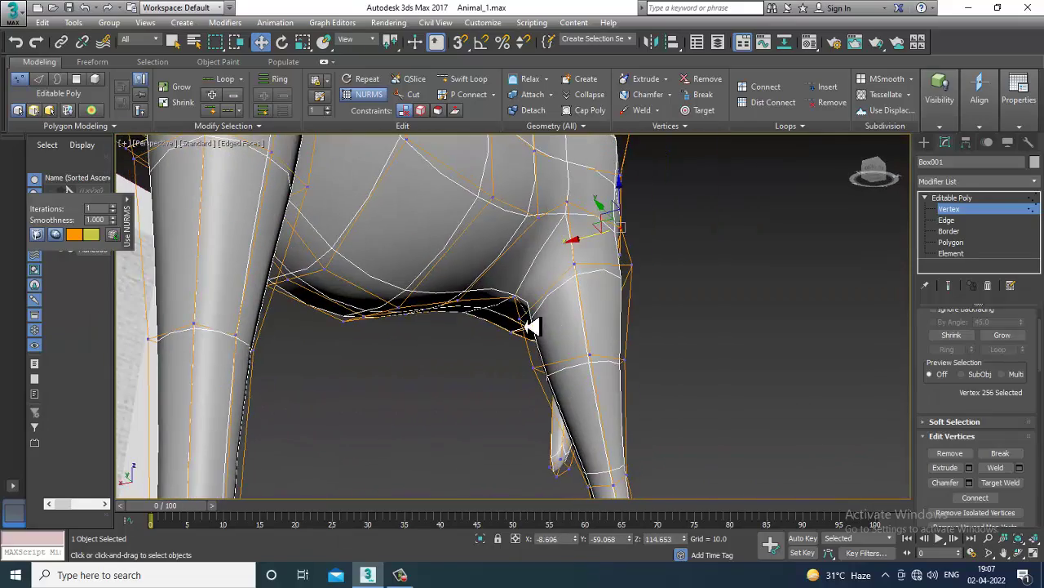
key("ctrl+z")
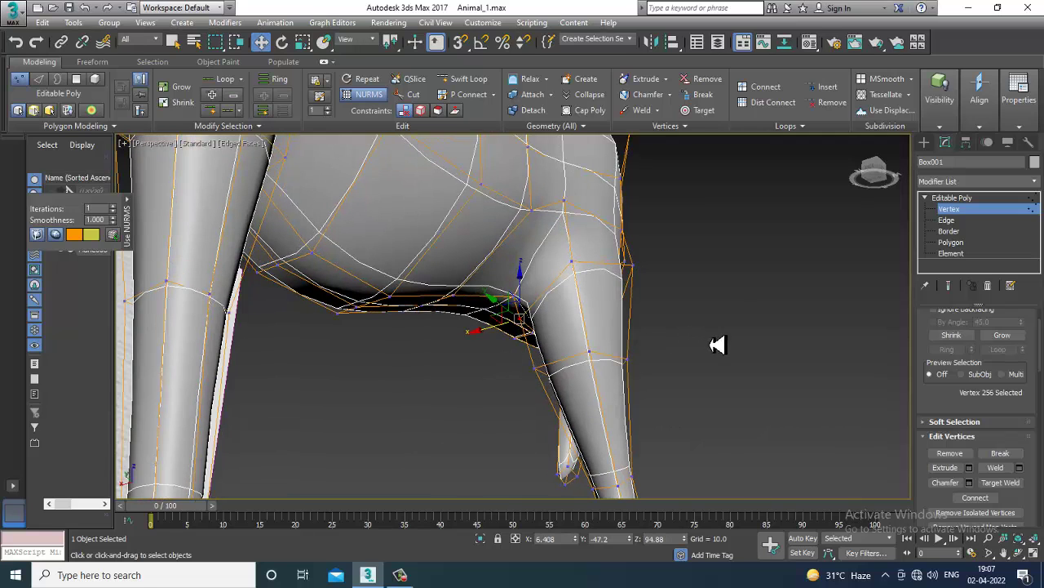
- Inspect the legs from front and rear, then push a lower-body vertex inward along X
scroll(522, 350, "up", 2)
scroll(538, 274, "up", 2)
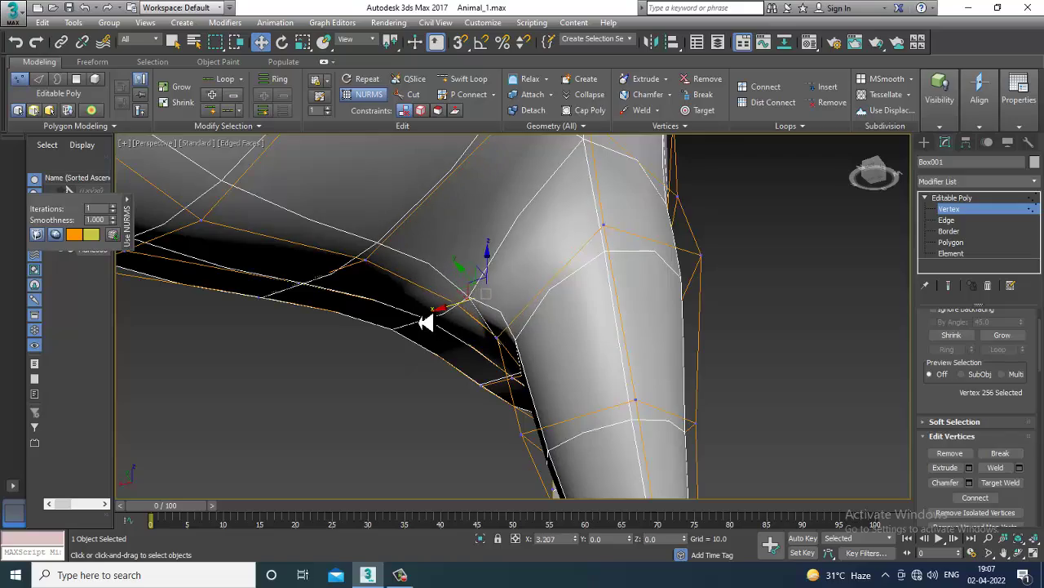
scroll(482, 319, "down", 3)
middle_click_drag(563, 327, 524, 390, "alt")
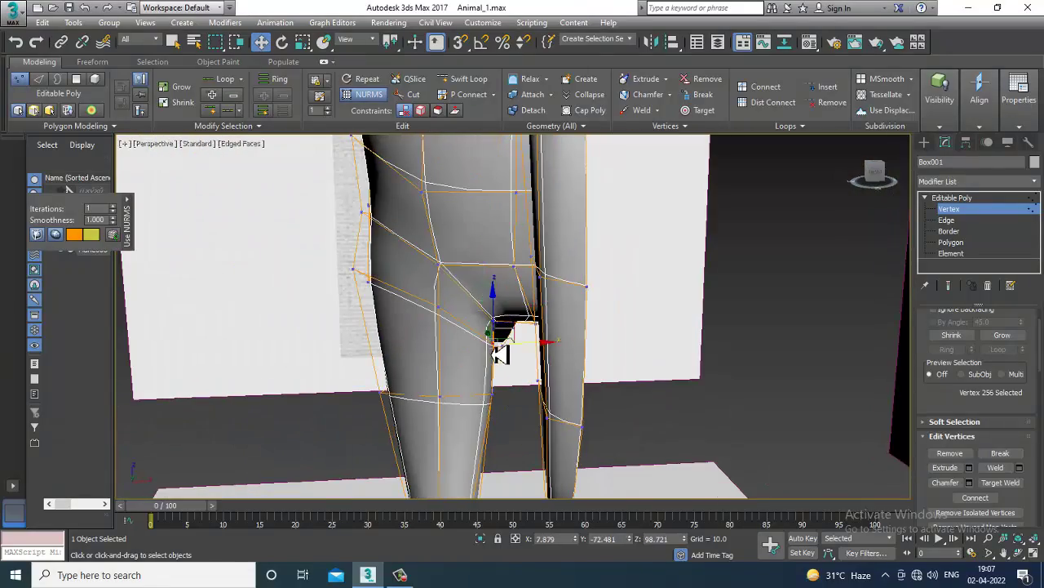
middle_click_drag(501, 353, 532, 359, "alt")
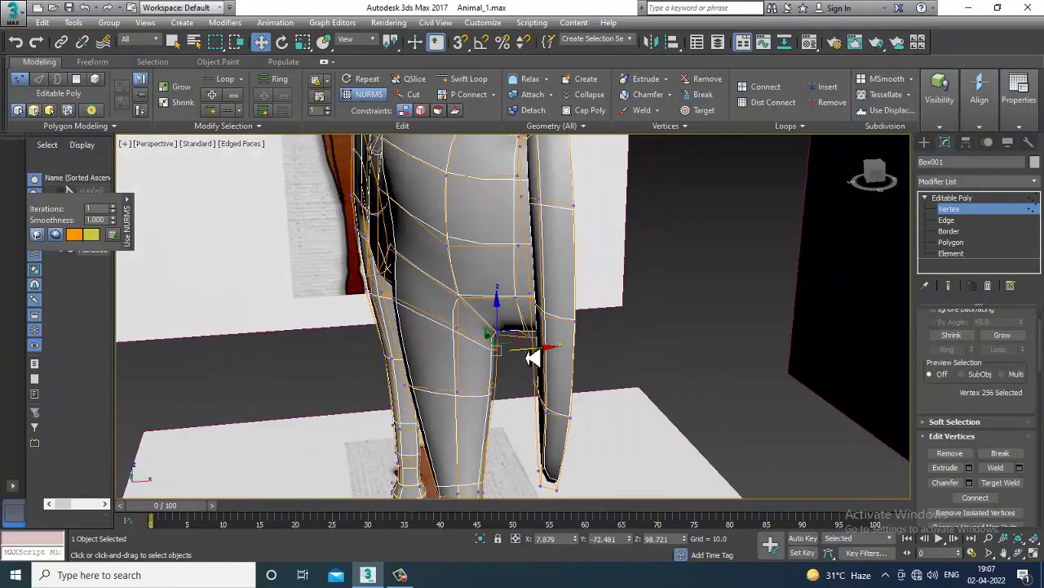
mouse_move(519, 395)
middle_mouse_down("alt")
mouse_move(505, 397)
mouse_move(532, 397)
mouse_move(496, 389)
mouse_move(396, 426)
mouse_move(419, 438)
middle_mouse_up("alt")
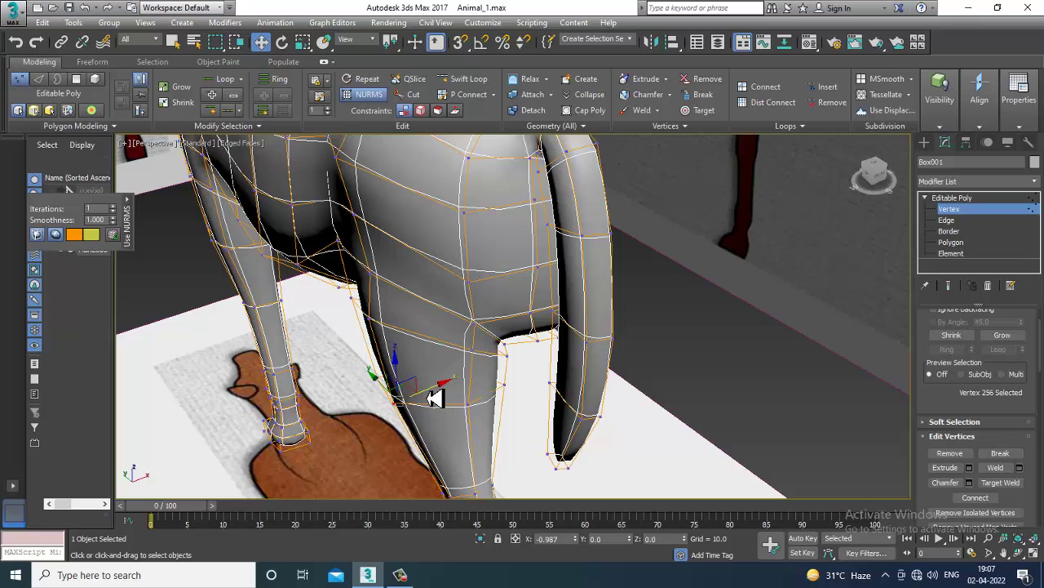
mouse_move(432, 397)
middle_mouse_down("alt")
mouse_move(443, 331)
mouse_move(470, 368)
mouse_move(383, 301)
middle_mouse_up("alt")
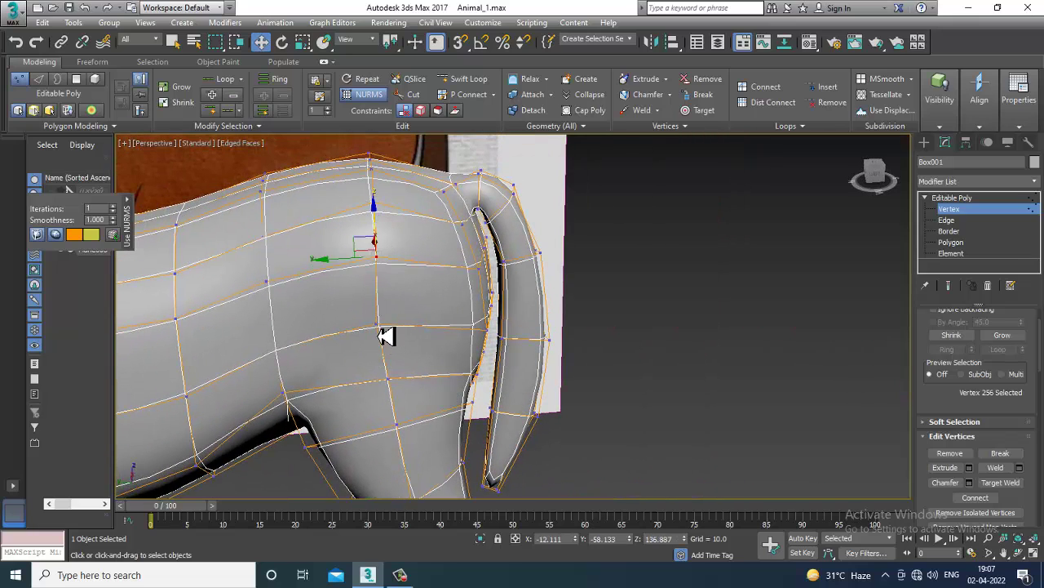
middle_click_drag(377, 289, 483, 283, "alt")
scroll(569, 217, "down", 3)
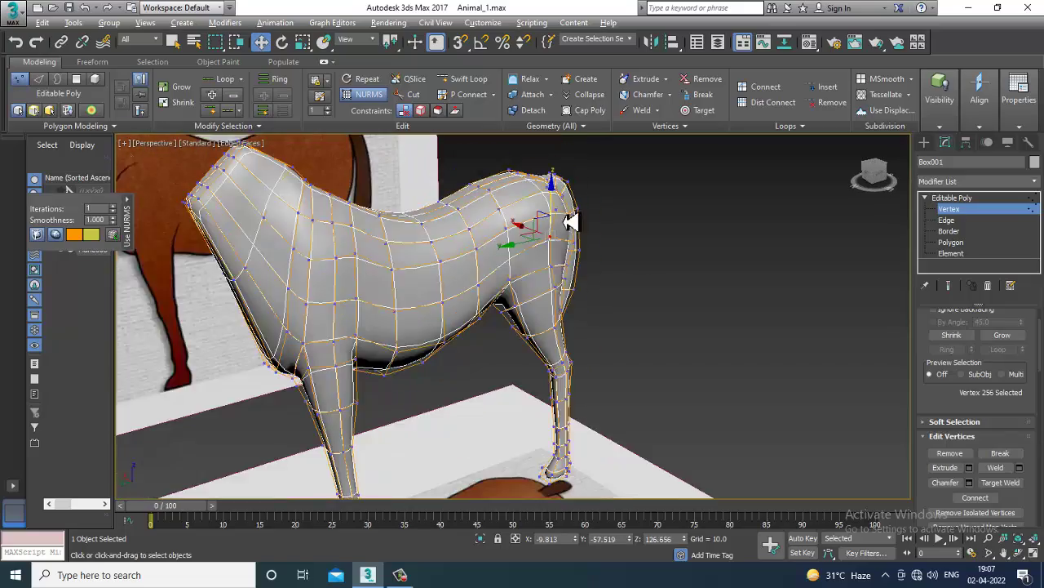
mouse_move(568, 217)
middle_mouse_down("alt")
mouse_move(553, 222)
mouse_move(579, 296)
mouse_move(531, 337)
mouse_move(558, 284)
mouse_move(463, 388)
mouse_move(483, 377)
middle_mouse_up("alt")
scroll(566, 329, "up", 3)
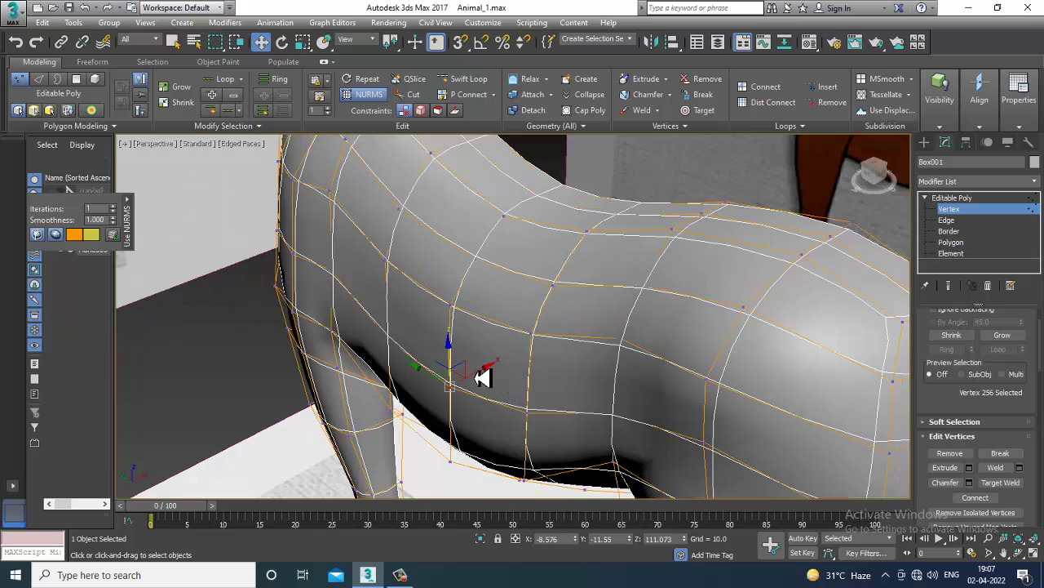
left_click_drag(485, 384, 469, 385)
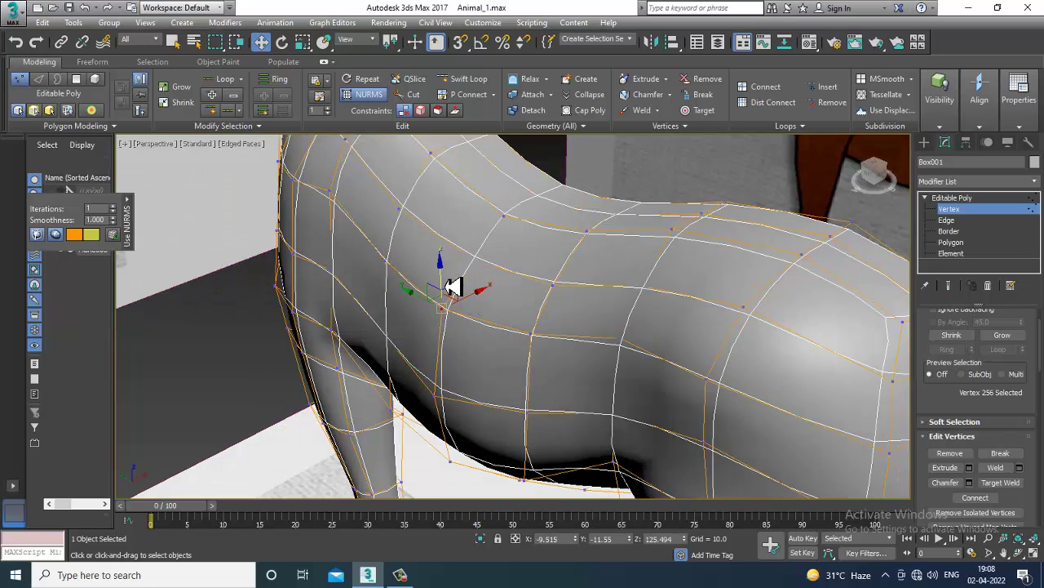
scroll(582, 261, "down", 2)
scroll(571, 280, "down", 1)
scroll(575, 302, "down", 3)
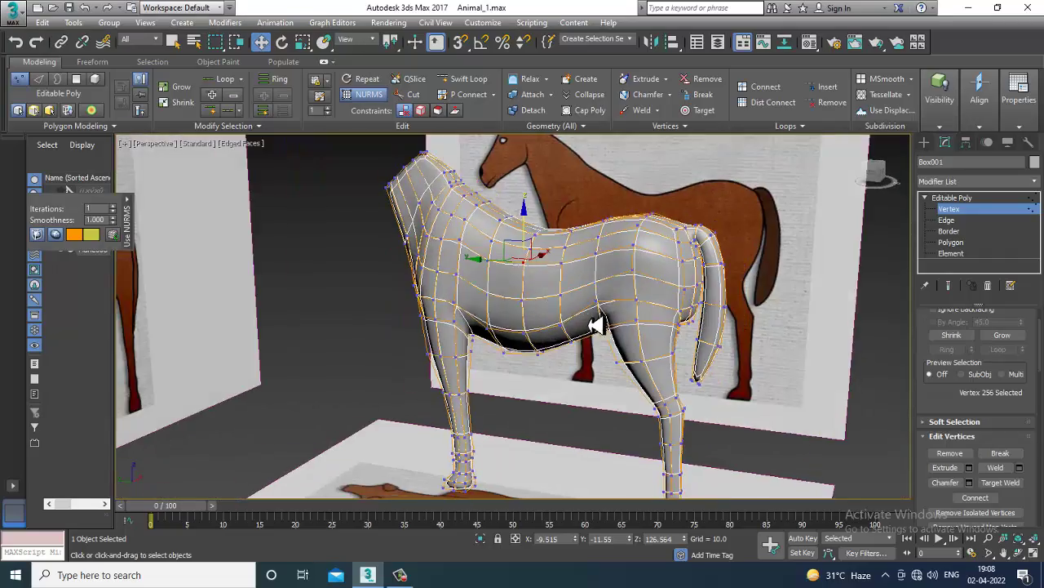
scroll(584, 327, "down", 2)
- In the maximized side view, select rump and back vertices and raise one to the reference topline
key("alt+w")
key("alt+w")
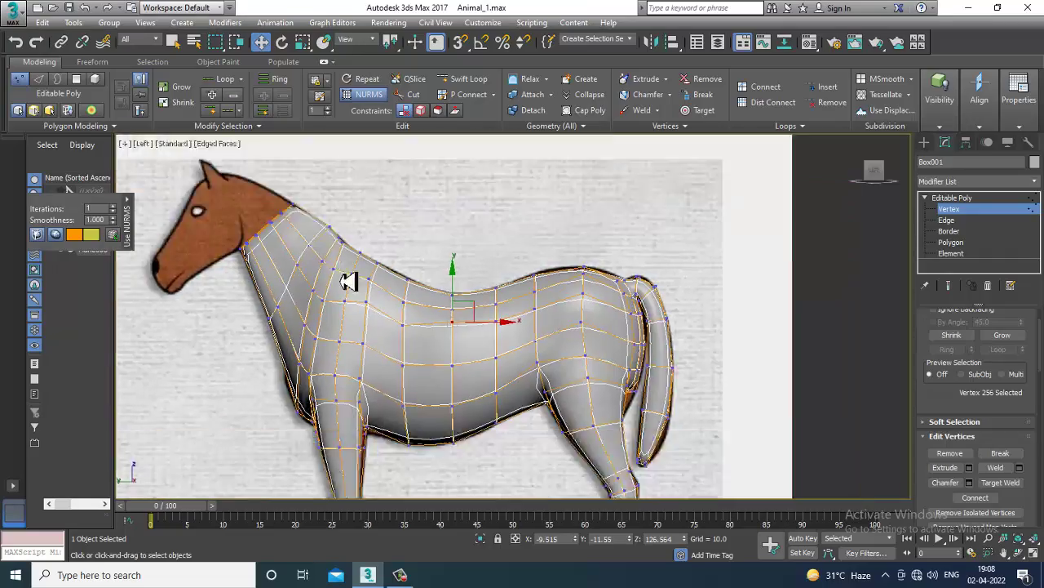
scroll(430, 375, "up", 2)
scroll(430, 375, "up", 1)
scroll(489, 354, "up", 1)
scroll(495, 327, "up", 1)
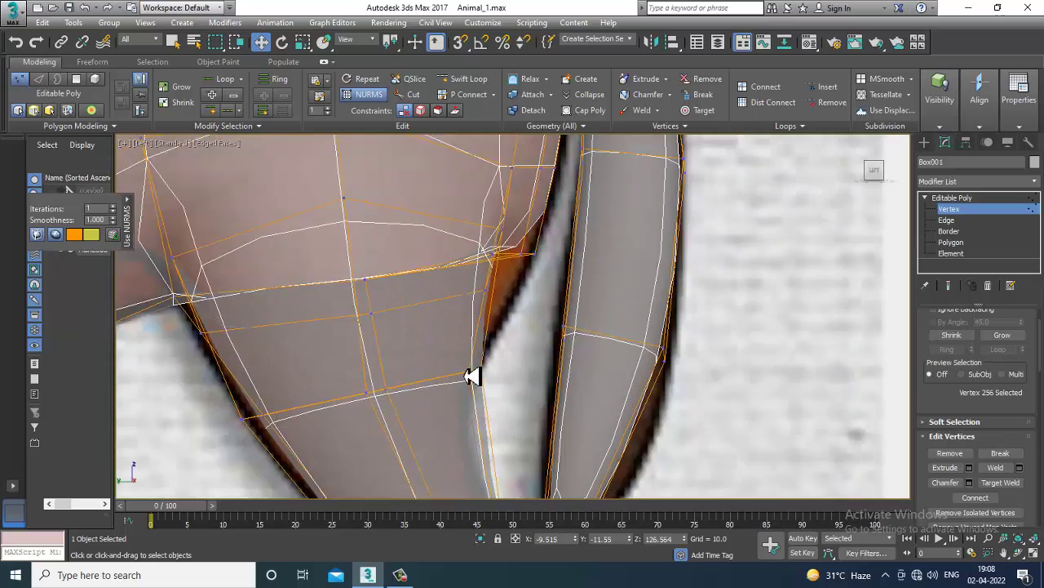
scroll(473, 373, "down", 1)
scroll(542, 382, "down", 1)
scroll(524, 373, "down", 1)
scroll(514, 345, "up", 1)
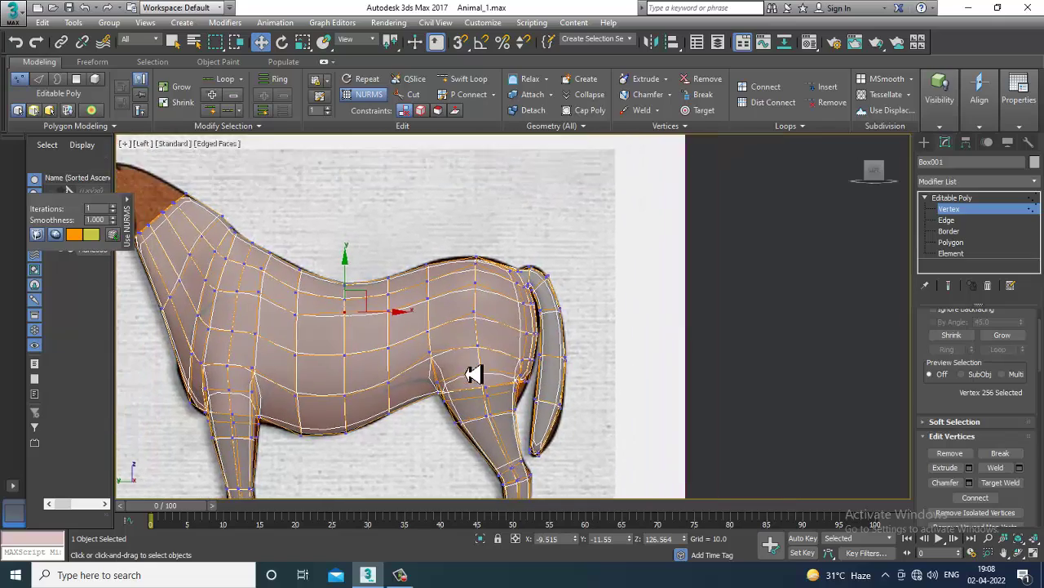
scroll(473, 373, "up", 2)
middle_click_drag(505, 306, 478, 326)
left_click_drag(506, 266, 483, 219)
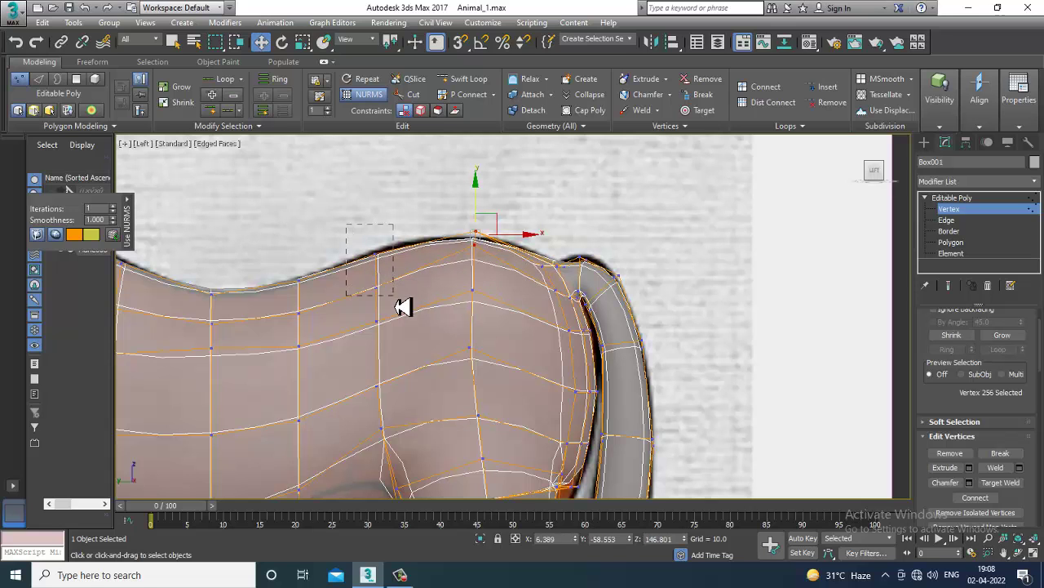
left_click_drag(402, 307, 393, 296)
left_click_drag(384, 245, 394, 242)
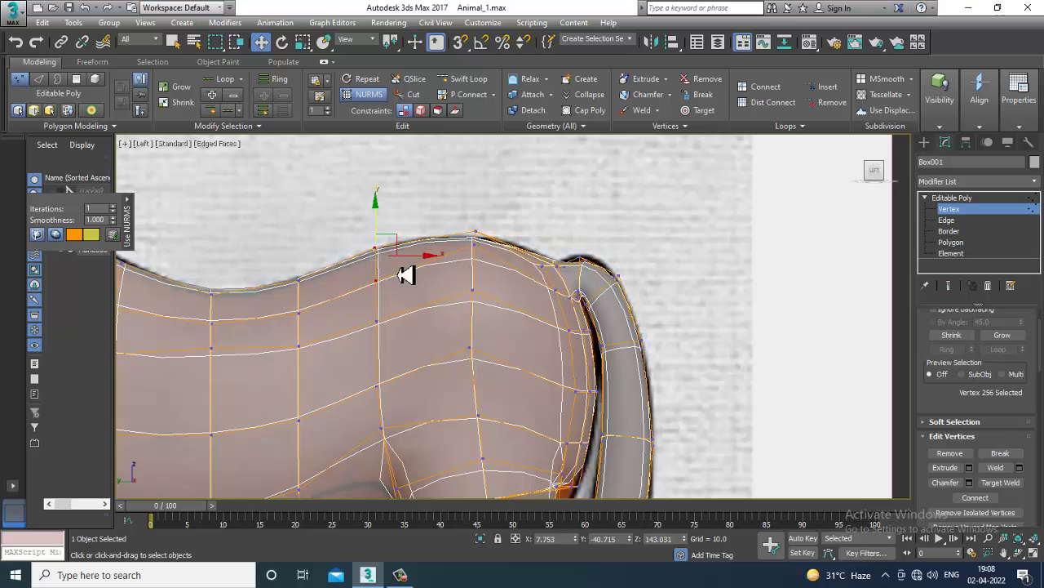
scroll(482, 259, "down", 2)
mouse_move(397, 236)
middle_mouse_down()
mouse_move(611, 354)
mouse_move(566, 310)
mouse_move(568, 275)
mouse_move(555, 284)
middle_mouse_up()
key("alt+w")
key("alt+w")
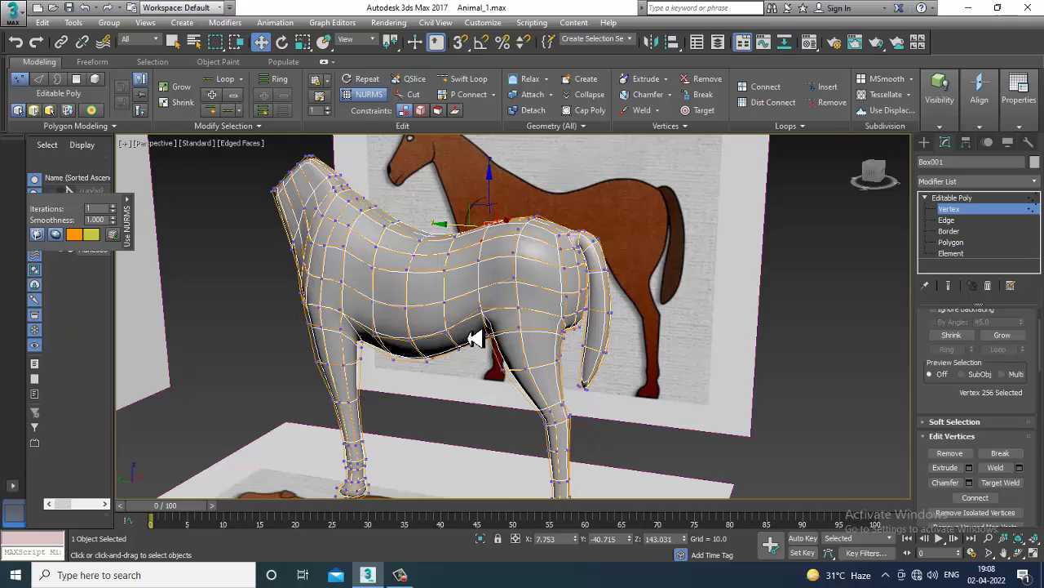
mouse_move(476, 339)
middle_mouse_down("alt")
mouse_move(455, 321)
mouse_move(886, 255)
middle_mouse_up("alt")
- Turn off NURMS smoothing to show the low-poly horse cage
right_click(534, 327)
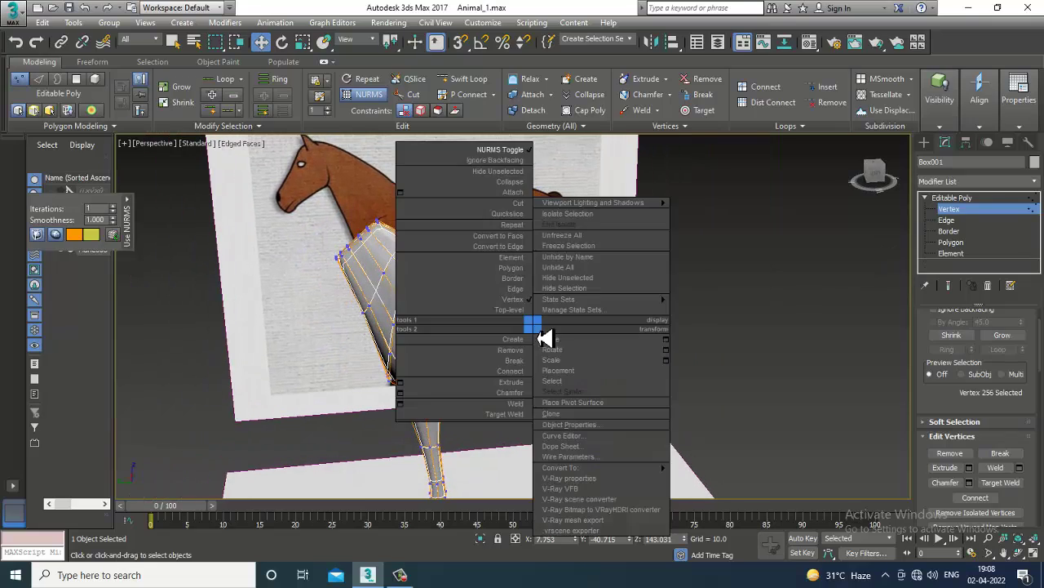
left_click(465, 101)
middle_click_drag(583, 285, 611, 283, "alt")
scroll(611, 283, "up", 3)
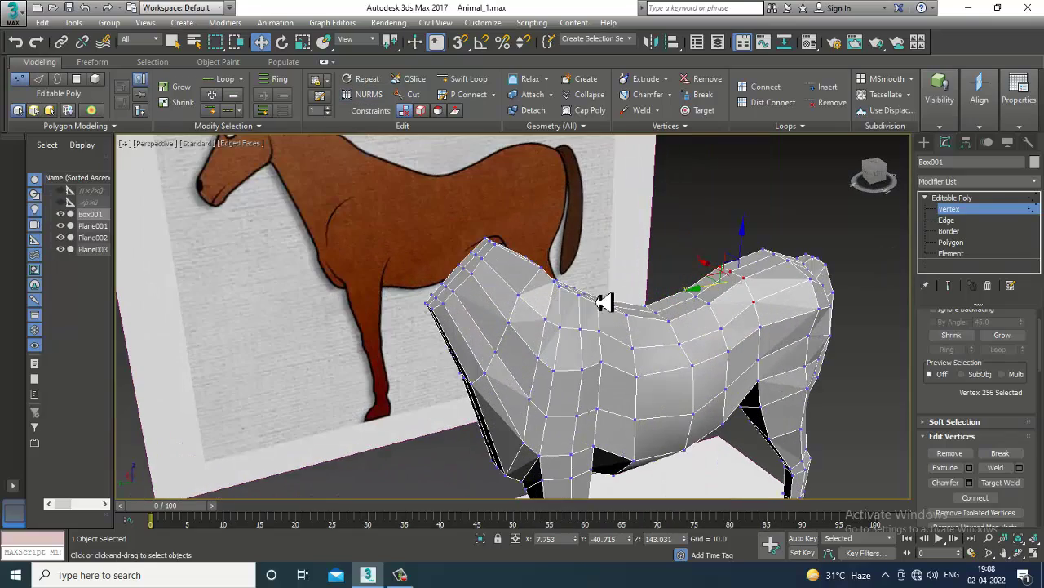
- At Polygon level, select the six faces forming the open end of the neck
left_click(952, 243)
scroll(481, 273, "up", 4)
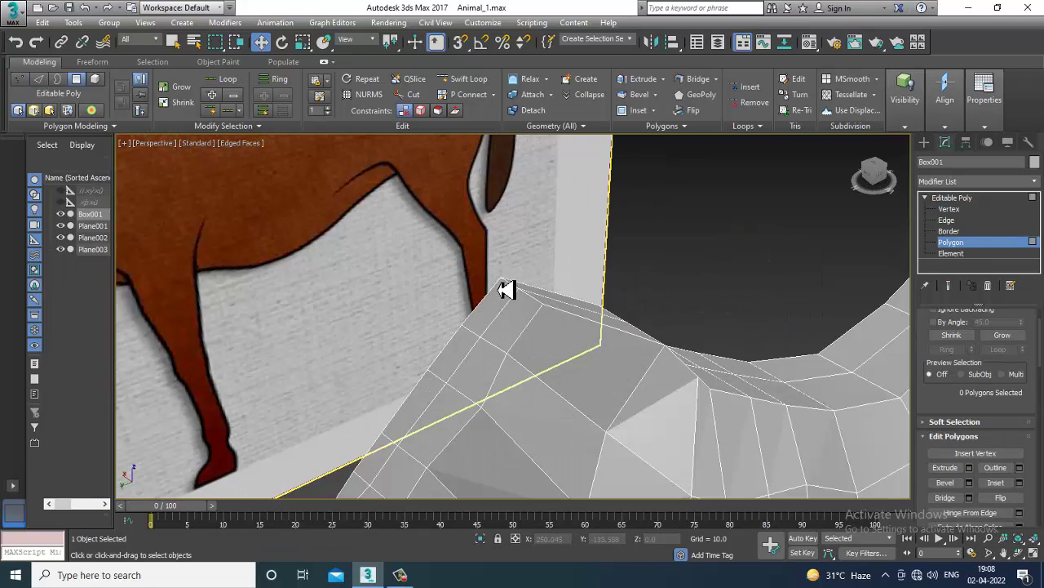
left_click(512, 327)
left_click(470, 363, "ctrl")
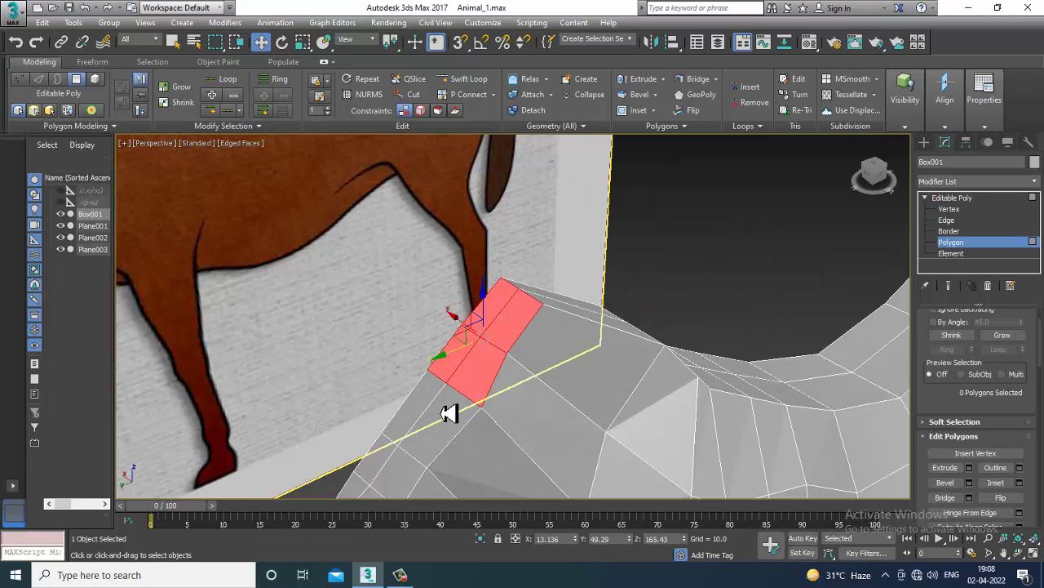
middle_click_drag(450, 414, 474, 359, "alt")
left_click(447, 351, "ctrl")
left_click(420, 426, "ctrl")
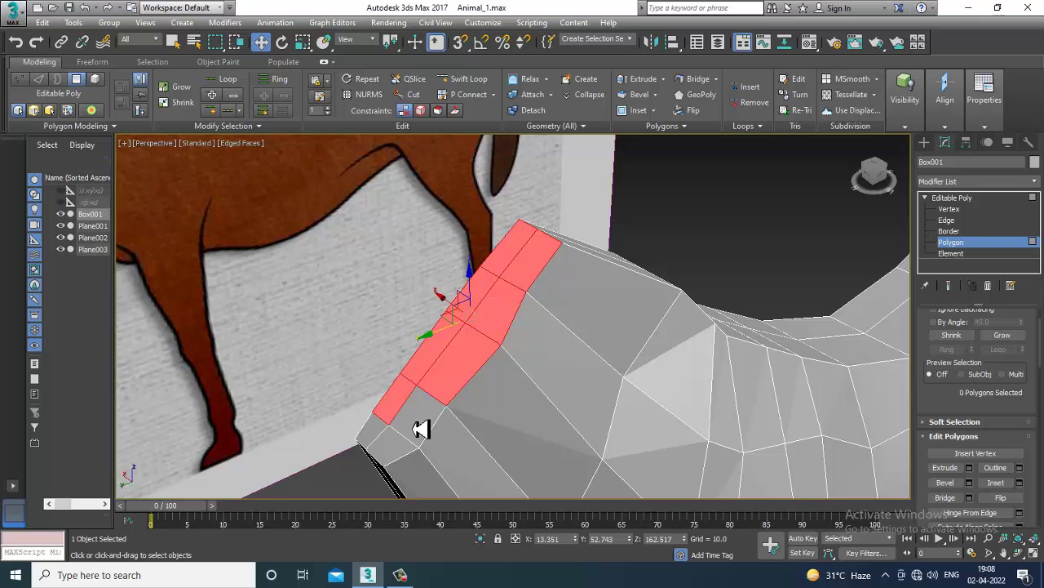
left_click(395, 453, "ctrl")
left_click(373, 444, "ctrl")
key("alt+w")
key("alt+w")
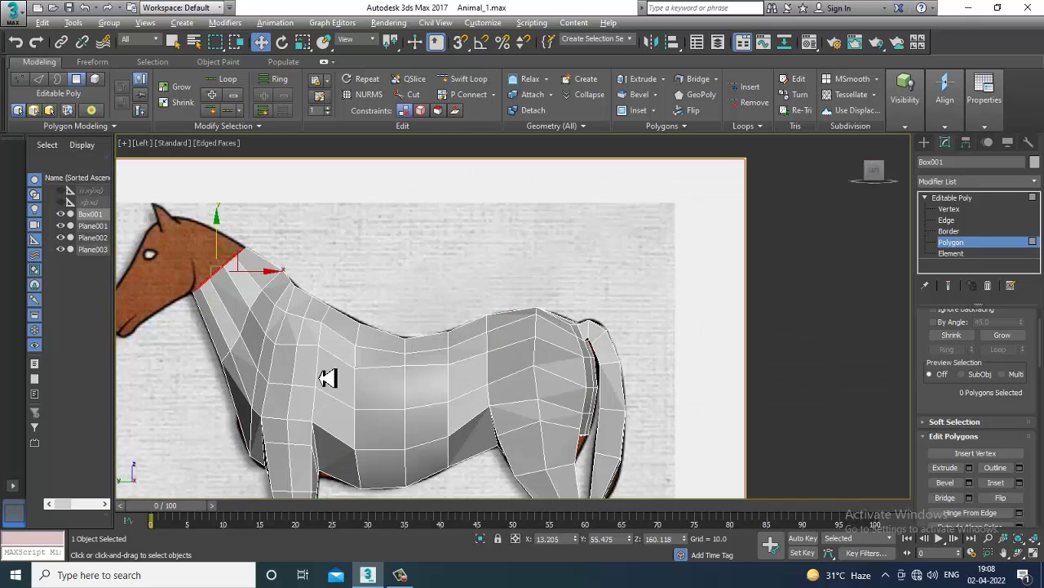
scroll(351, 351, "up", 3)
scroll(441, 331, "up", 3)
scroll(501, 334, "up", 2)
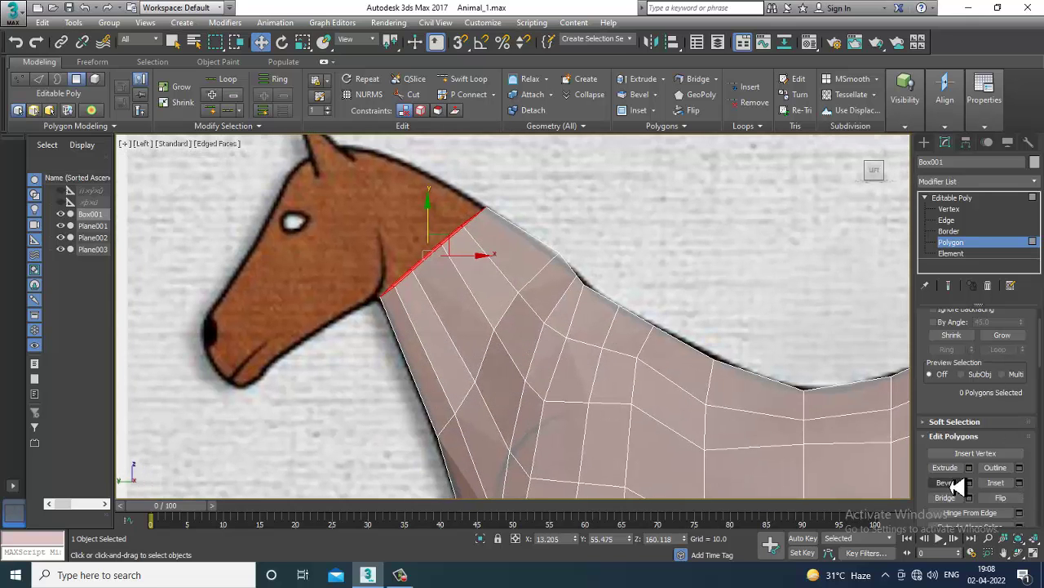
- Extrude the neck faces with height 7.972, tilt the end steeper, and move it along the outline
left_click(969, 468)
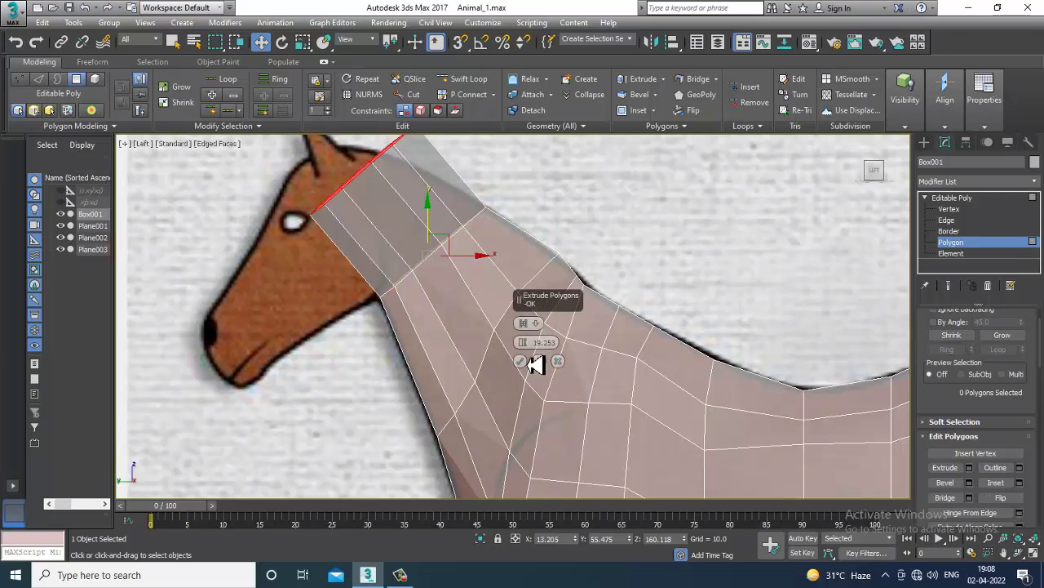
left_click_drag(523, 342, 551, 418)
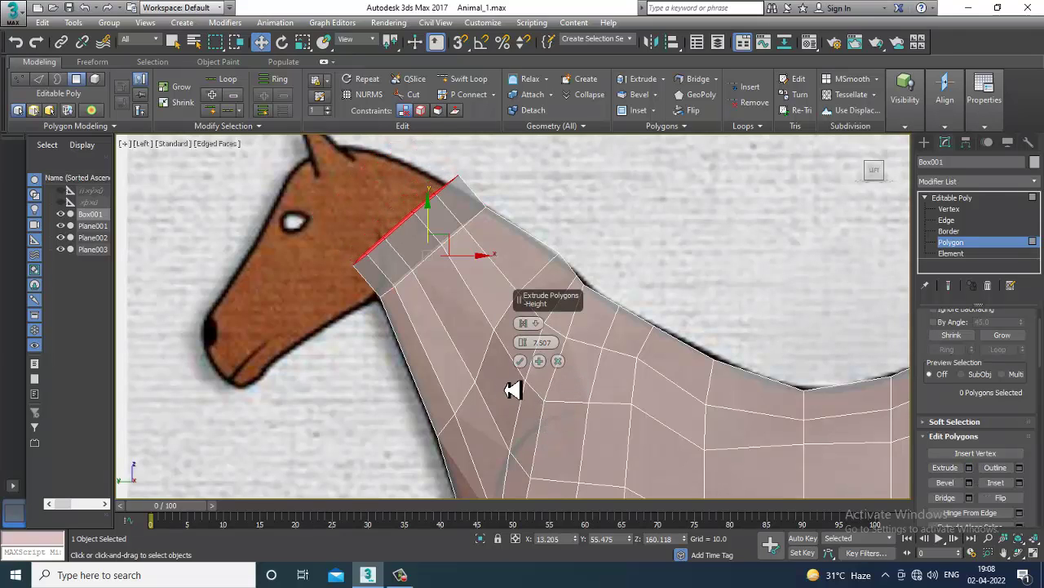
left_click(520, 360)
scroll(490, 285, "up", 1)
scroll(457, 244, "up", 2)
key("e")
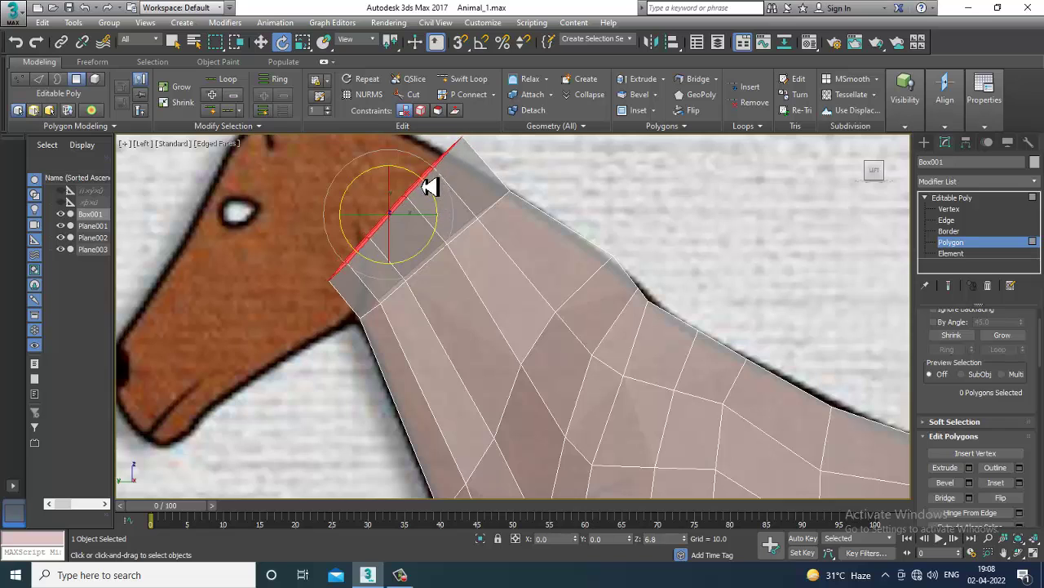
left_click_drag(430, 187, 419, 168)
key("w")
middle_click_drag(432, 187, 410, 260)
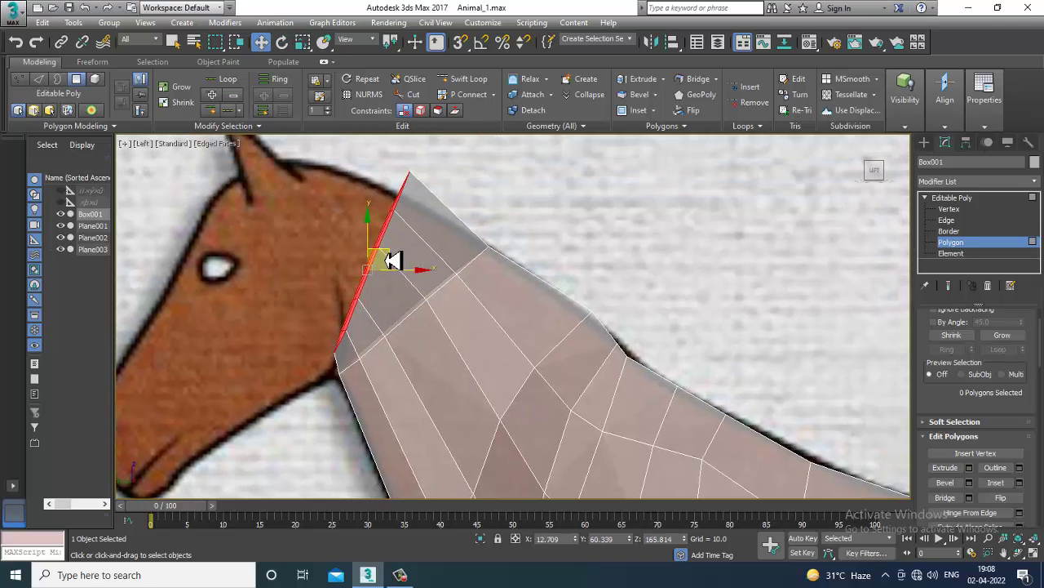
- In the maximized Top view, slide the neck end over the reference neck
key("alt+w")
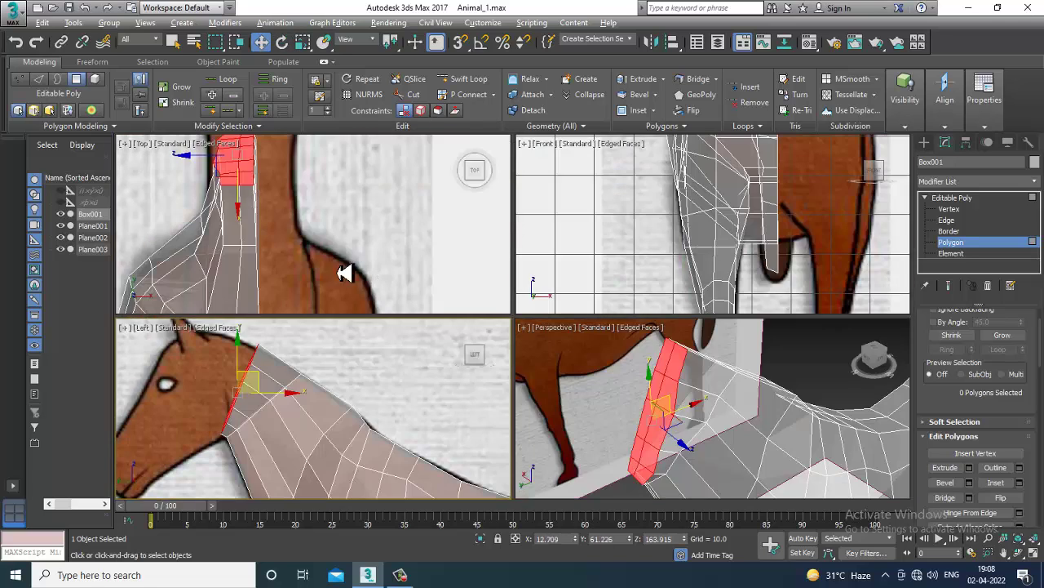
key("alt+w")
scroll(338, 186, "up", 3)
middle_click_drag(338, 186, 345, 310)
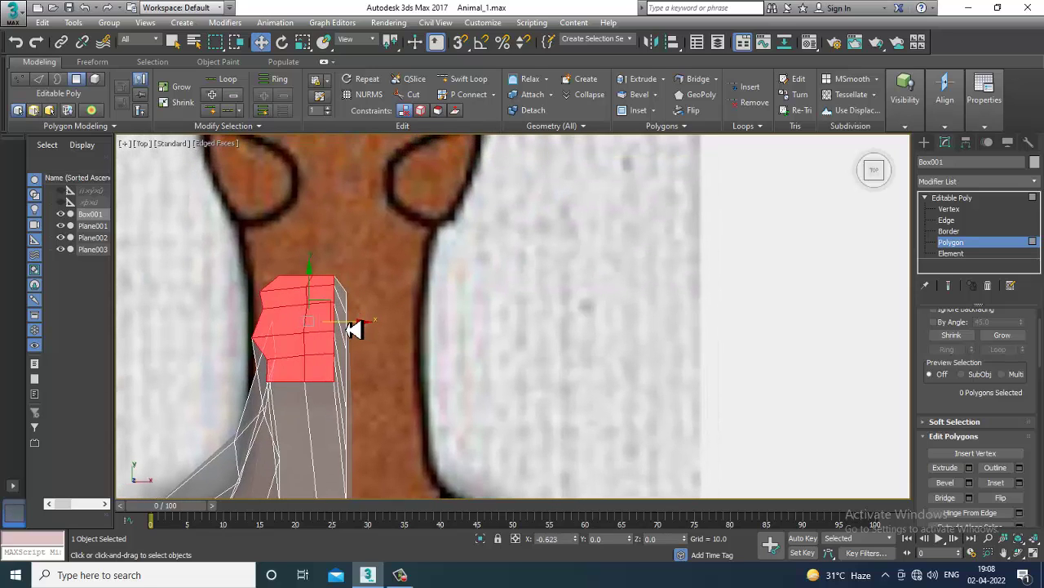
left_click_drag(352, 328, 367, 327)
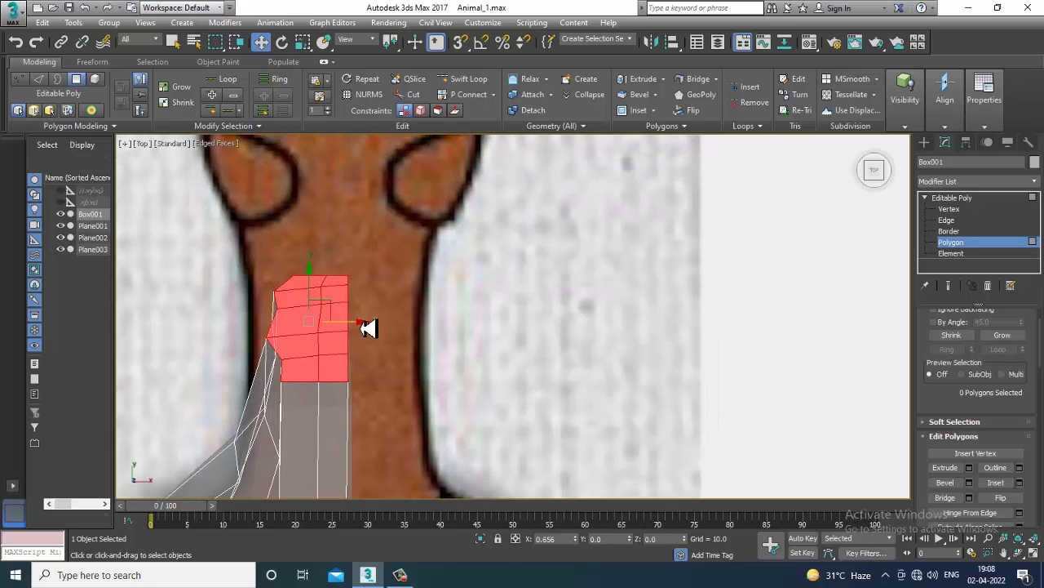
middle_click_drag(325, 371, 364, 284)
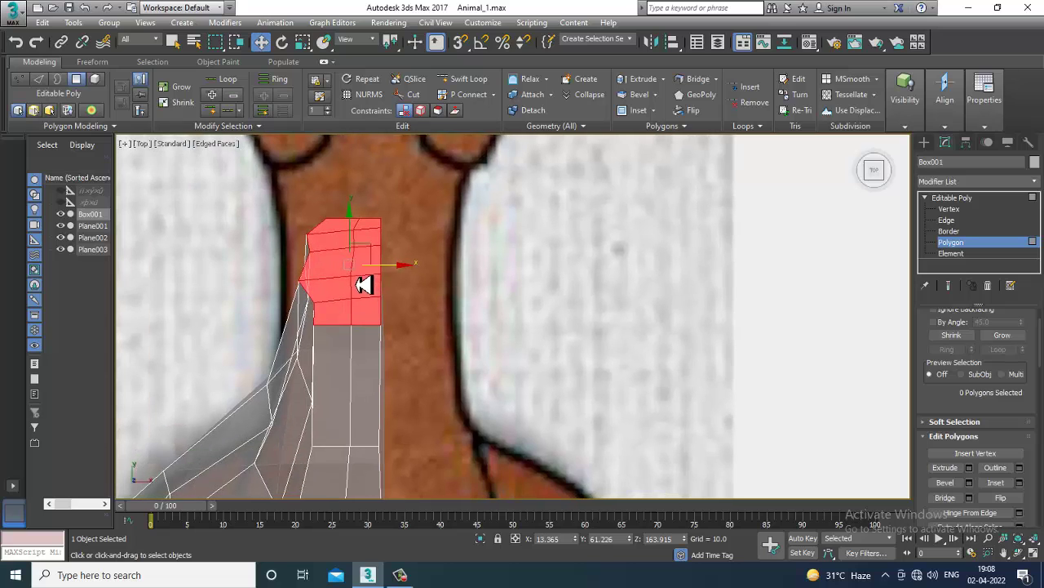
key("1")
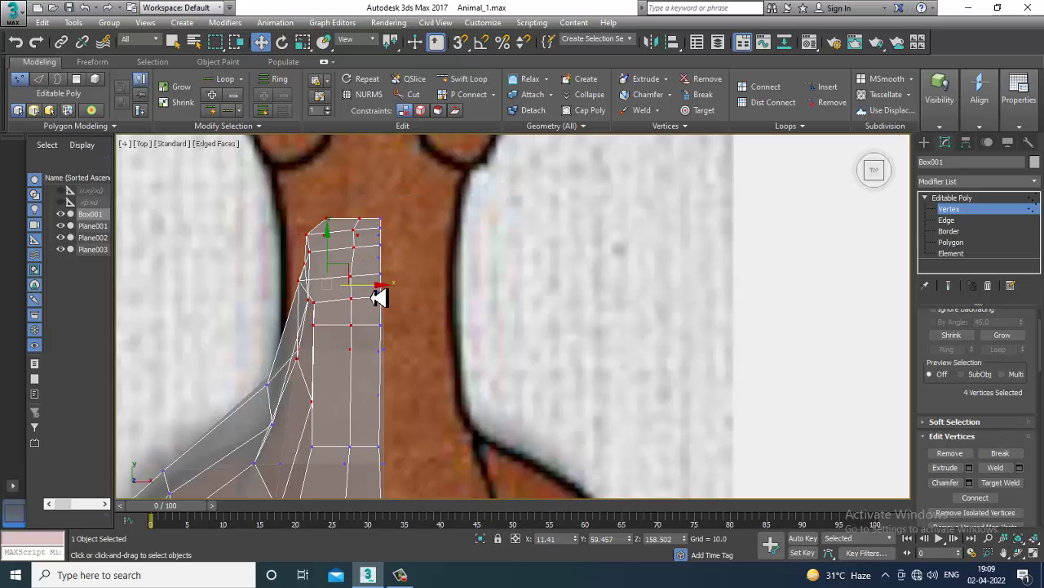
- Shift the four neck-end vertices along X to fit the neck outline
left_click_drag(377, 297, 366, 297)
key("alt+w")
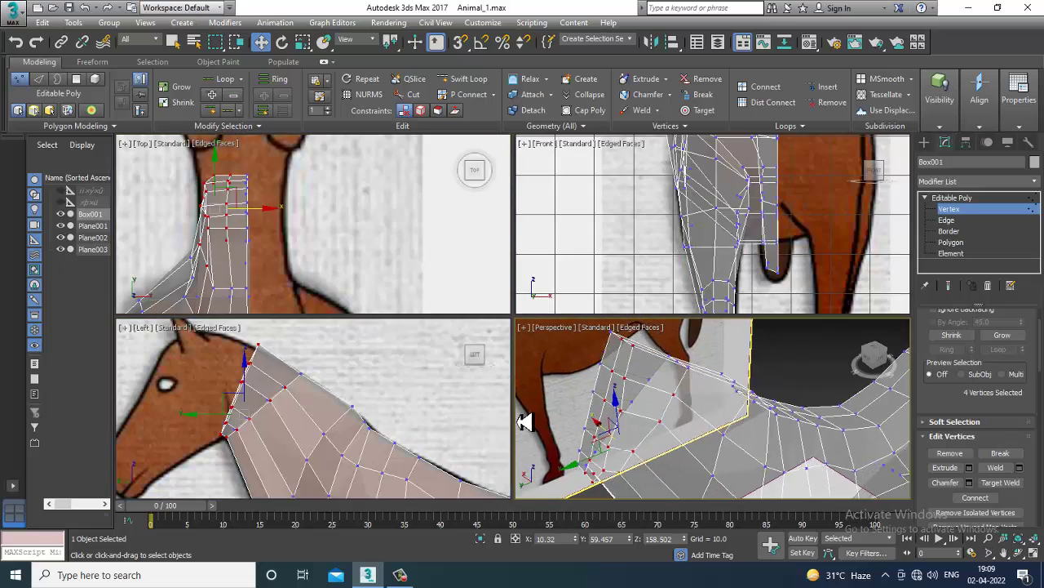
key("alt+w")
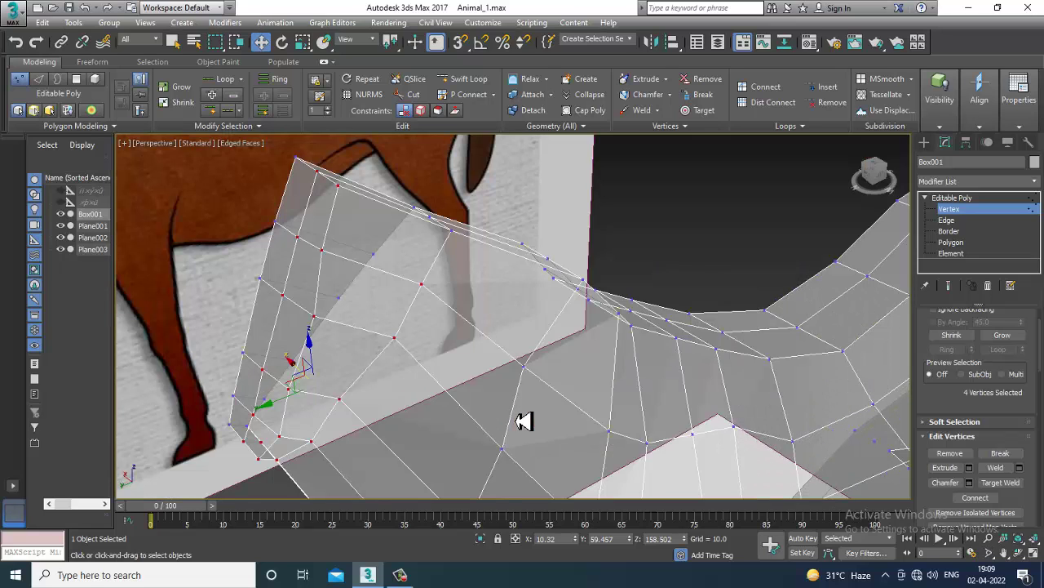
- Orbit the maximized Perspective view to inspect the horse mesh, neck and underside
mouse_move(480, 395)
middle_mouse_down("alt")
mouse_move(641, 368)
mouse_move(517, 384)
mouse_move(590, 397)
mouse_move(487, 336)
mouse_move(544, 299)
mouse_move(566, 310)
mouse_move(527, 331)
mouse_move(449, 317)
mouse_move(465, 328)
middle_mouse_up("alt")
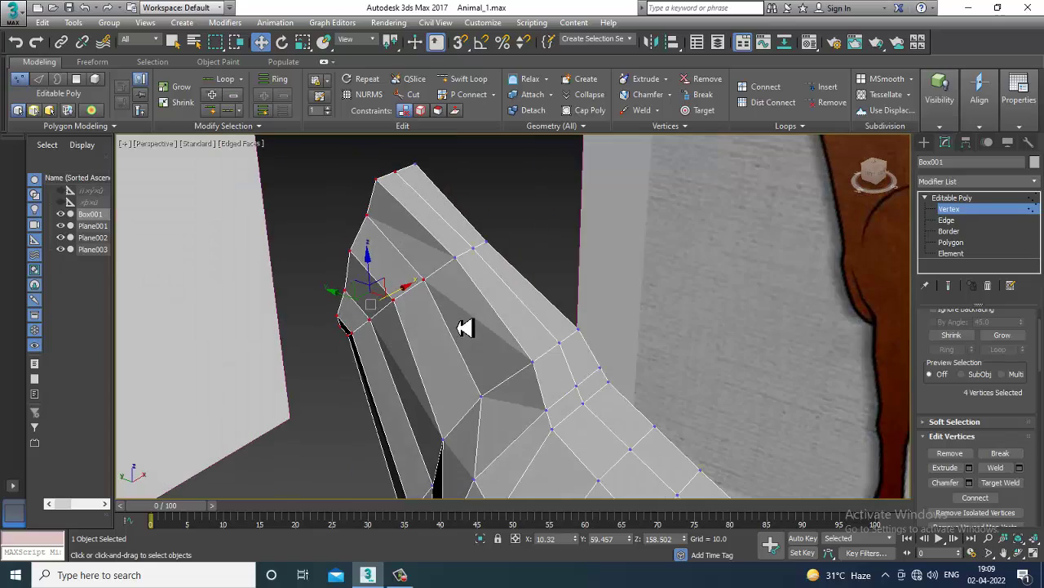
middle_click_drag(434, 291, 428, 321, "alt")
mouse_move(451, 279)
middle_mouse_down("alt")
mouse_move(432, 275)
mouse_move(460, 283)
mouse_move(485, 345)
mouse_move(506, 347)
mouse_move(480, 306)
mouse_move(487, 321)
mouse_move(555, 354)
mouse_move(583, 347)
mouse_move(577, 406)
mouse_move(543, 354)
mouse_move(544, 400)
mouse_move(517, 397)
mouse_move(569, 415)
mouse_move(555, 351)
mouse_move(591, 351)
mouse_move(550, 352)
middle_mouse_up("alt")
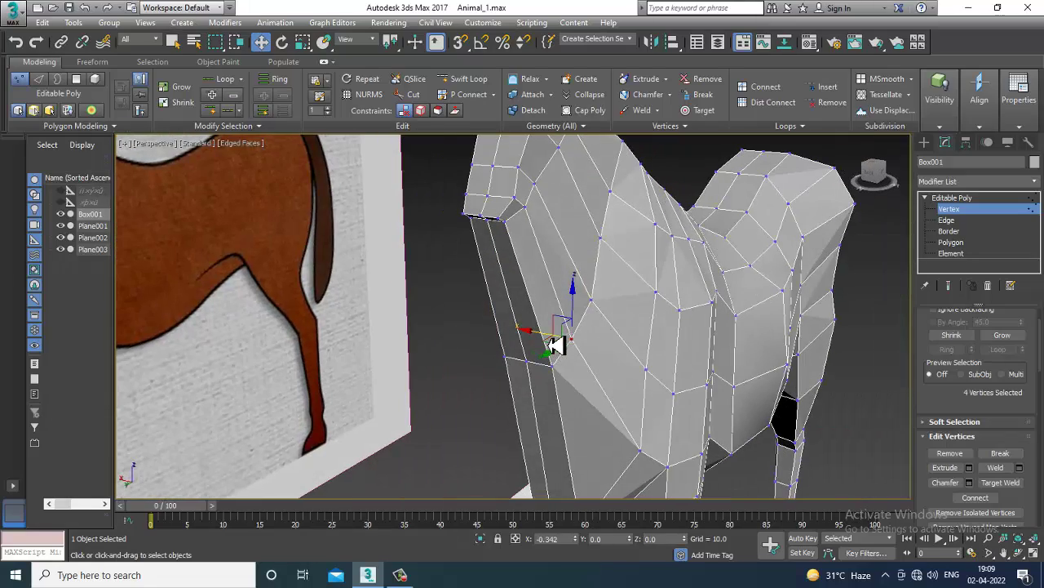
mouse_move(634, 375)
middle_mouse_down("alt")
mouse_move(613, 392)
mouse_move(640, 432)
mouse_move(590, 392)
mouse_move(692, 371)
middle_mouse_up("alt")
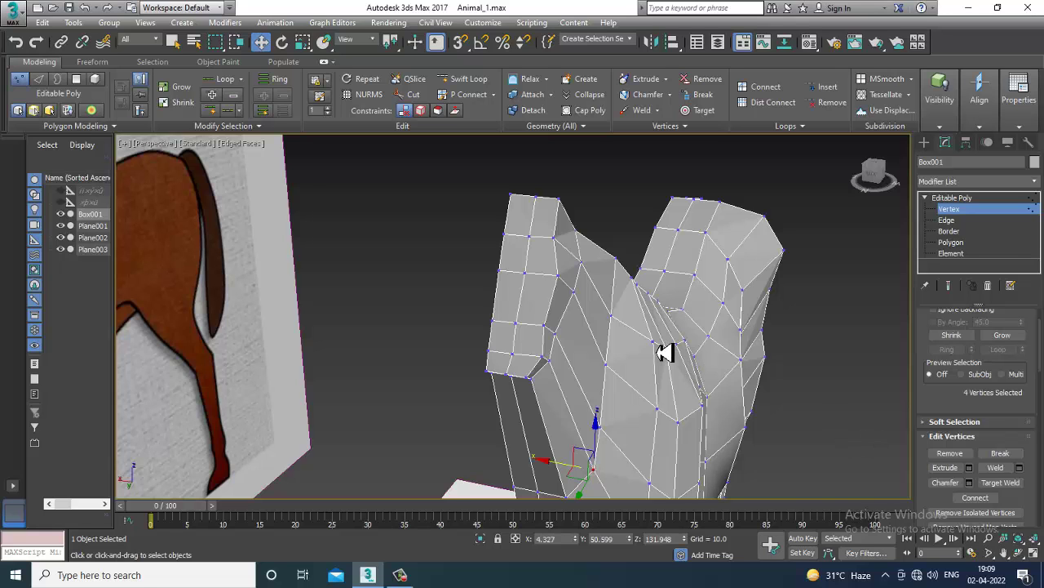
middle_click_drag(665, 351, 744, 363, "alt")
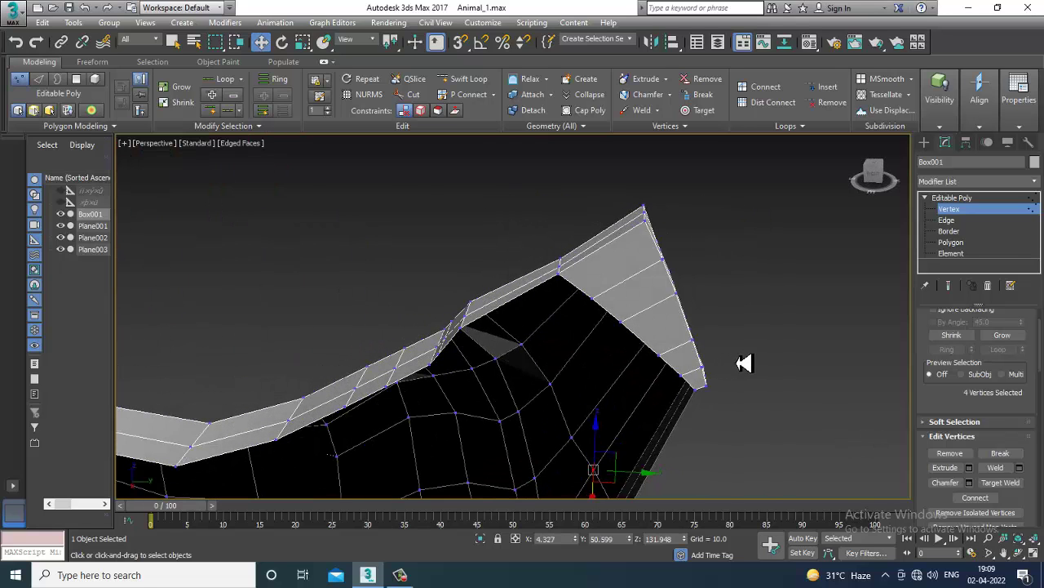
key("4")
left_click(629, 302)
left_click(660, 346, "ctrl")
left_click(692, 373, "ctrl")
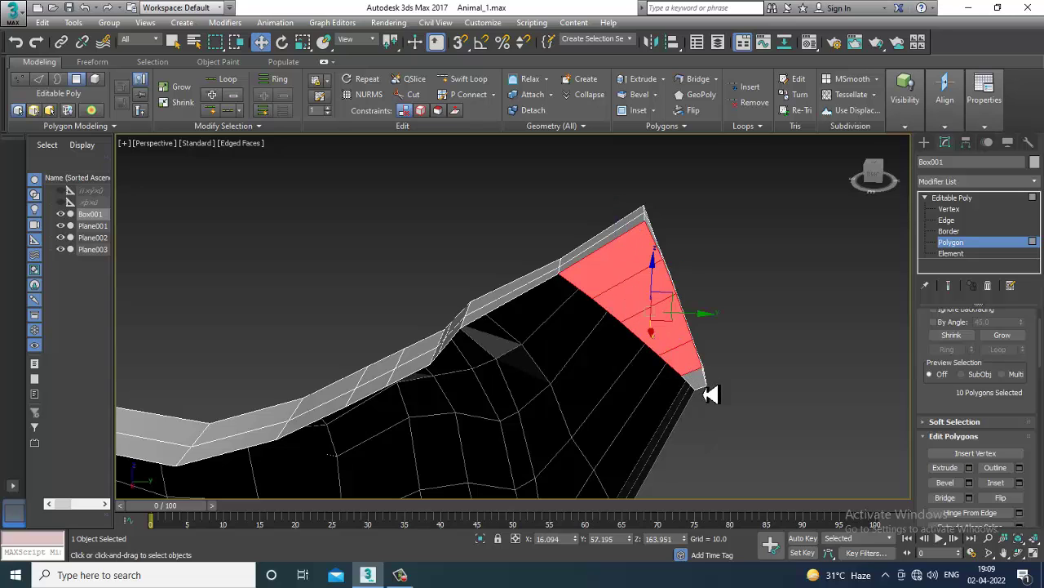
key("Delete")
mouse_move(705, 391)
middle_mouse_down("alt")
mouse_move(711, 408)
mouse_move(536, 315)
mouse_move(496, 312)
middle_mouse_up("alt")
right_click(424, 338)
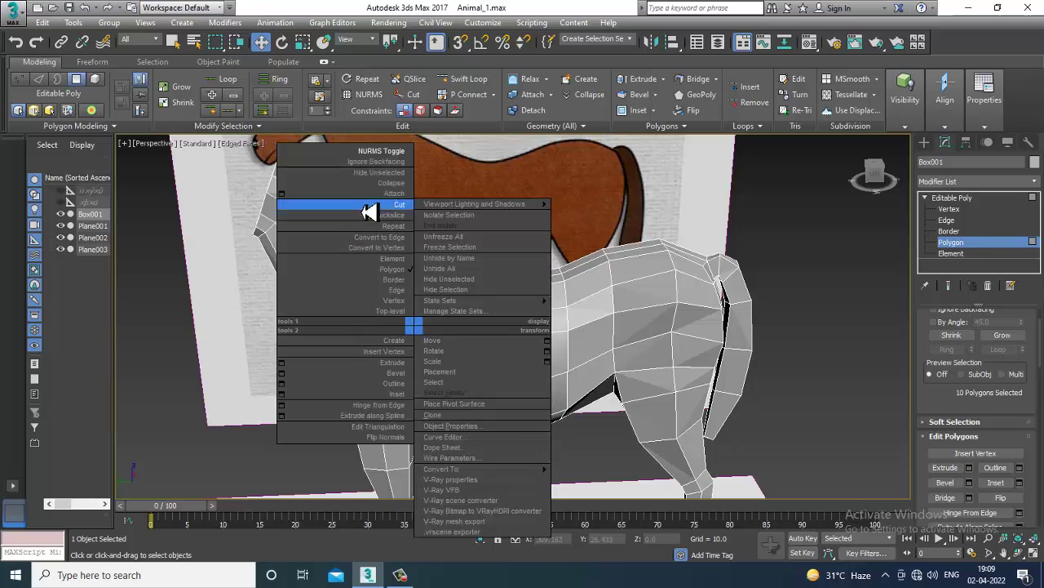
left_click(385, 163)
middle_click_drag(503, 345, 420, 286, "alt")
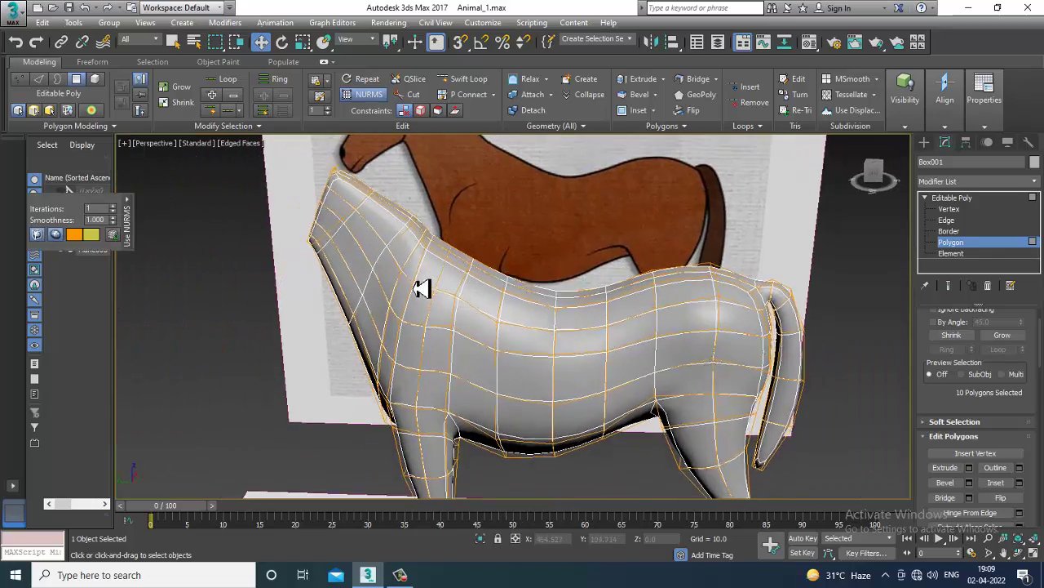
scroll(428, 300, "up", 3)
scroll(444, 319, "up", 2)
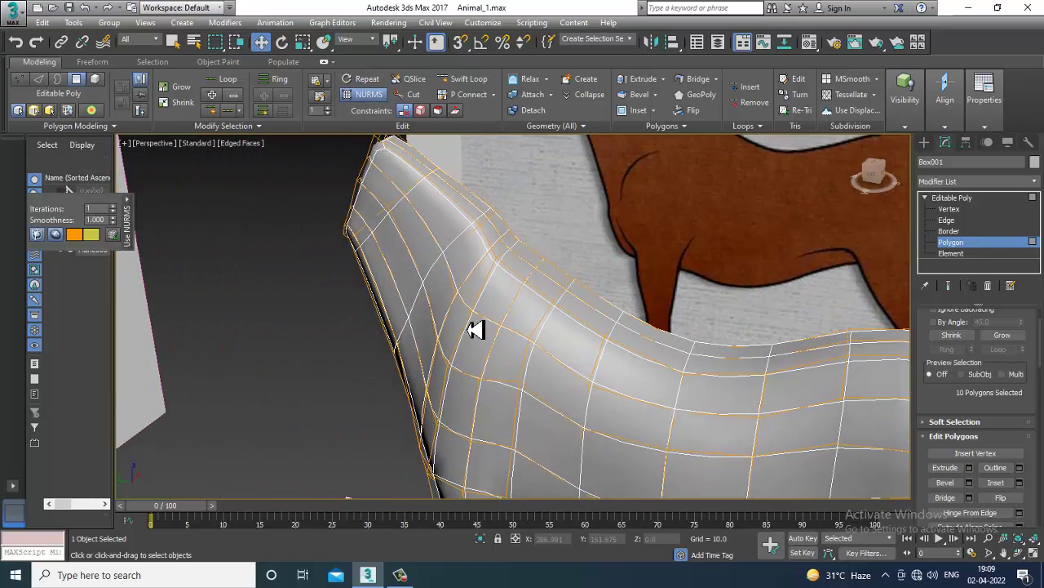
scroll(474, 330, "down", 3)
mouse_move(489, 324)
middle_mouse_down("alt")
mouse_move(497, 345)
mouse_move(554, 329)
middle_mouse_up("alt")
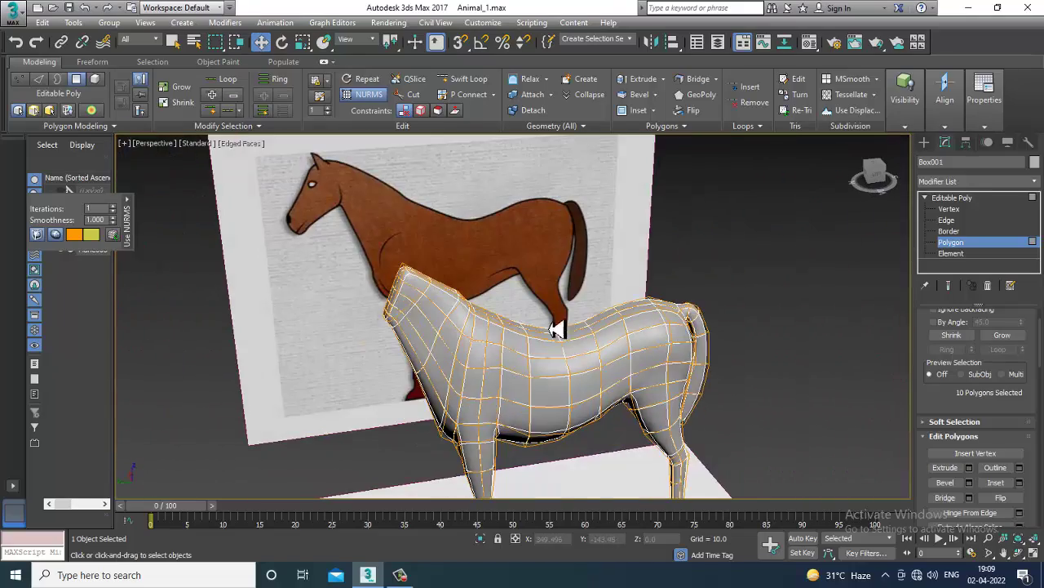
scroll(508, 364, "up", 2)
middle_click_drag(509, 364, 527, 345)
right_click(528, 345)
left_click(478, 168)
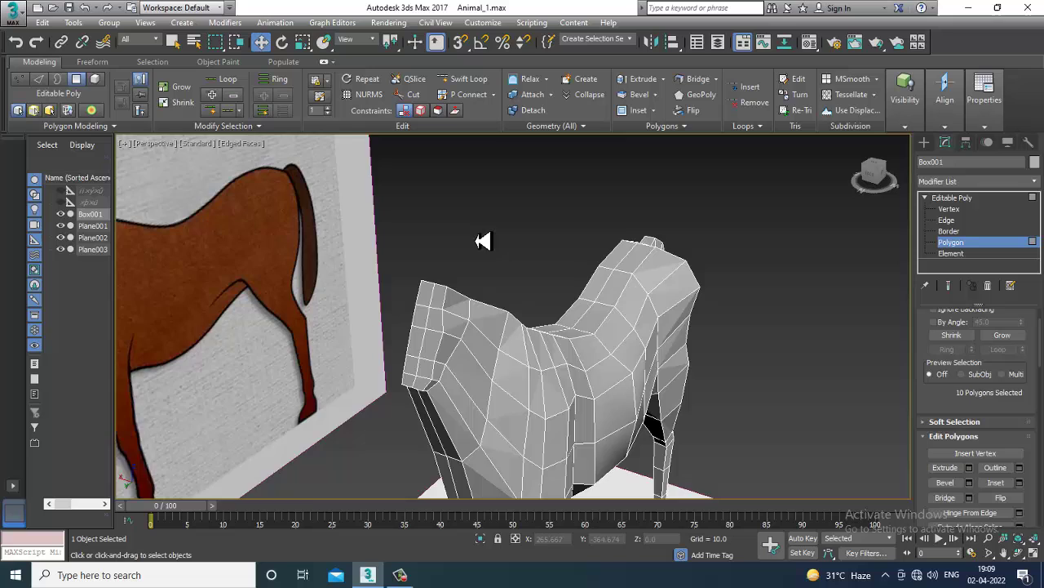
- Select the neck-end faces and view them in Left view with See-Through on
middle_click_drag(481, 240, 541, 261, "alt")
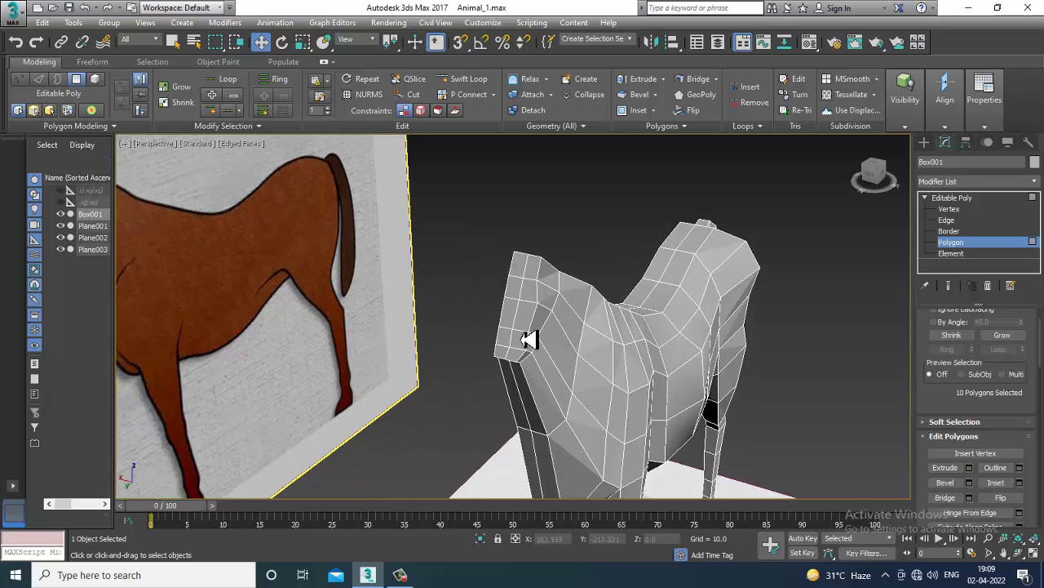
left_click(535, 251)
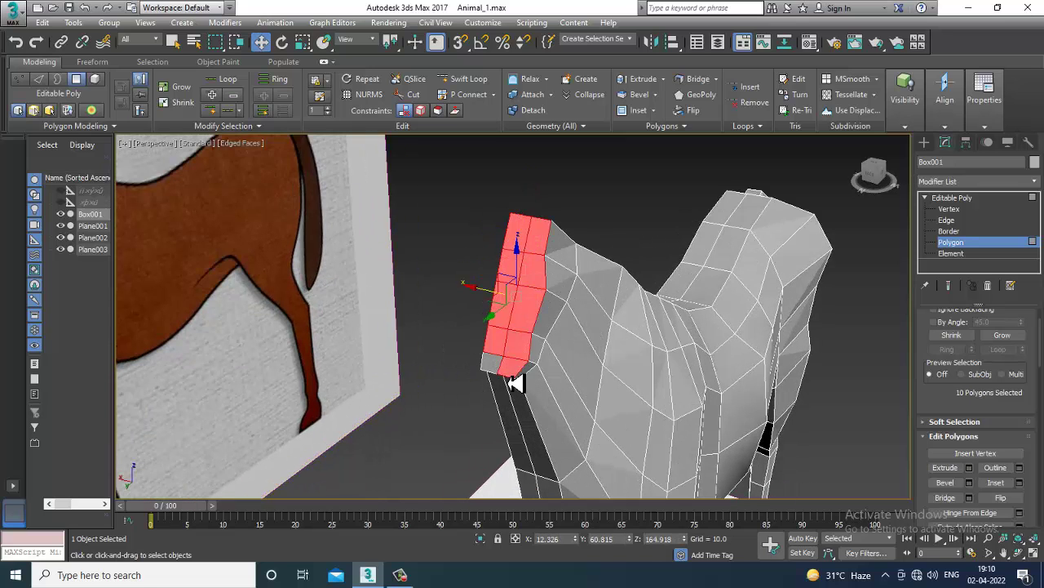
key("alt+w")
key("alt+w")
scroll(376, 396, "up", 2)
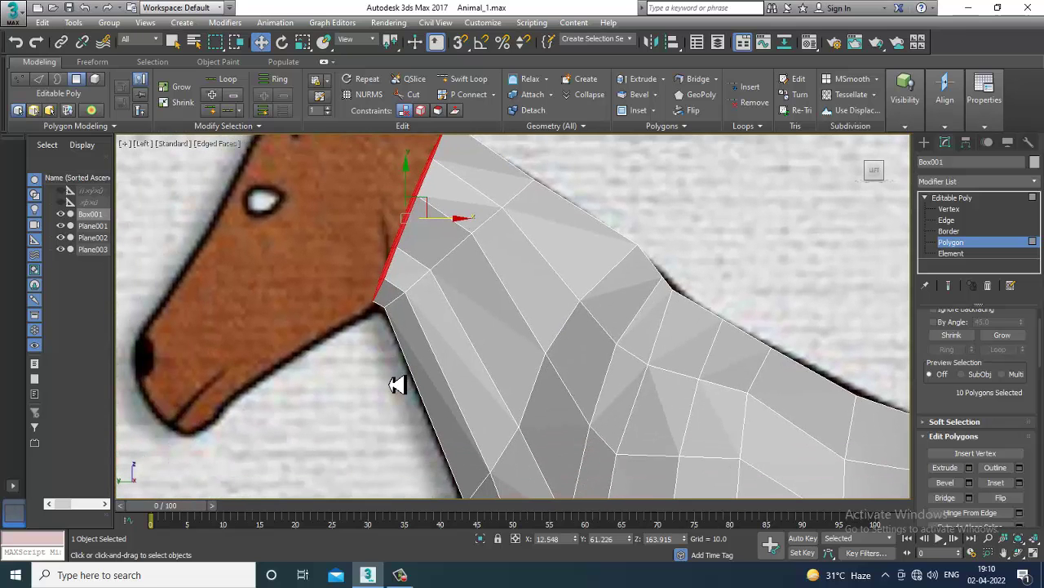
scroll(691, 366, "down", 3)
key("alt+x")
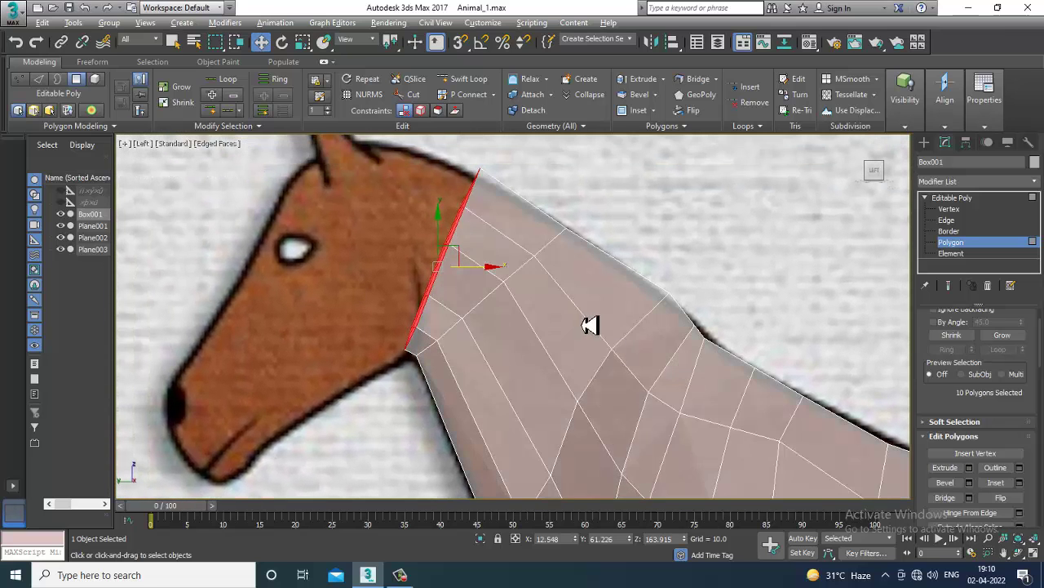
scroll(588, 324, "up", 2)
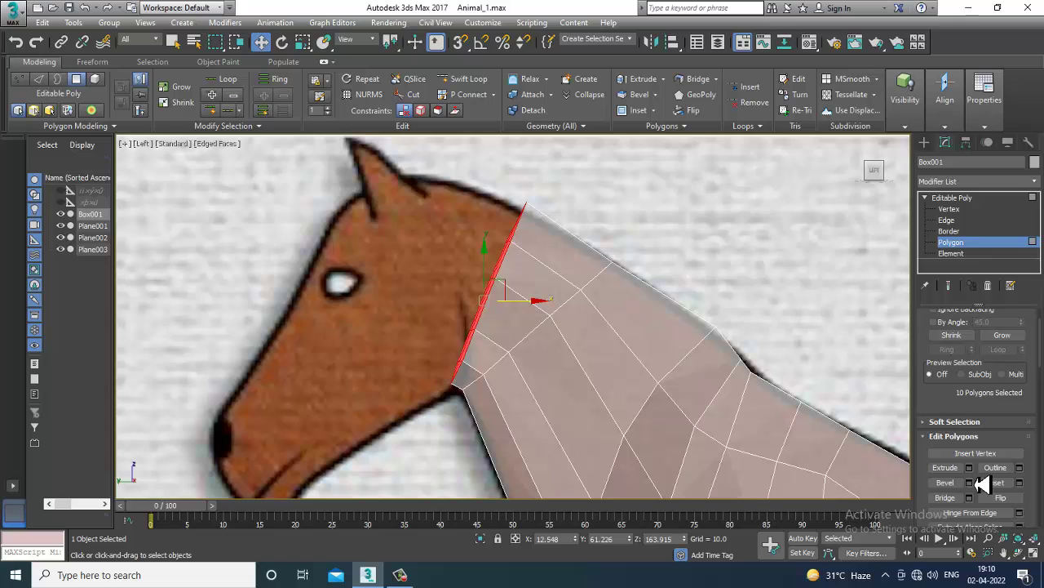
- Extrude the neck-end faces 10.468 toward the head and rotate the new end upright
left_click(969, 468)
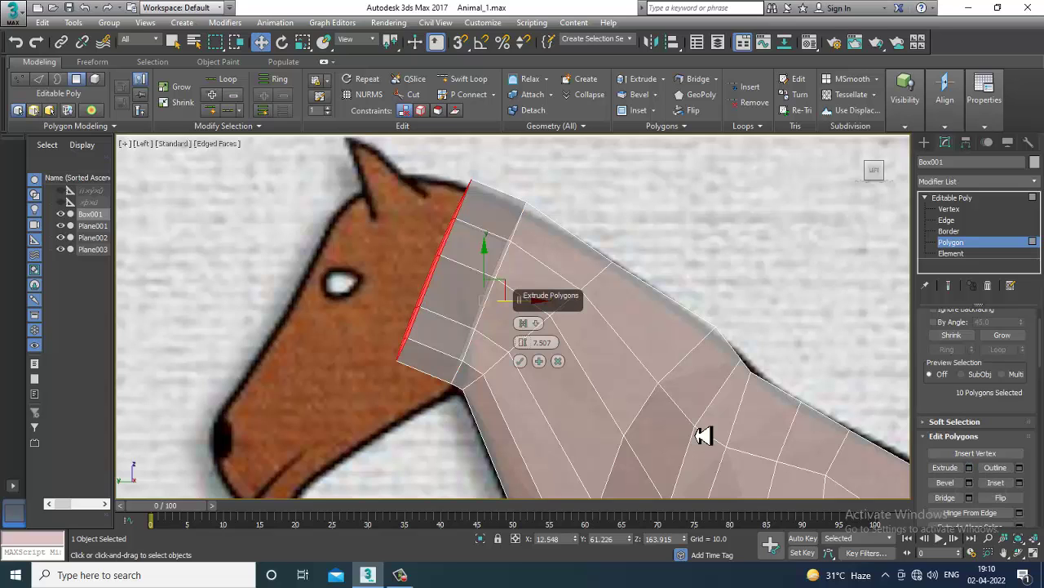
mouse_move(529, 349)
left_mouse_down()
mouse_move(531, 338)
mouse_move(529, 356)
left_mouse_up()
left_click(520, 360)
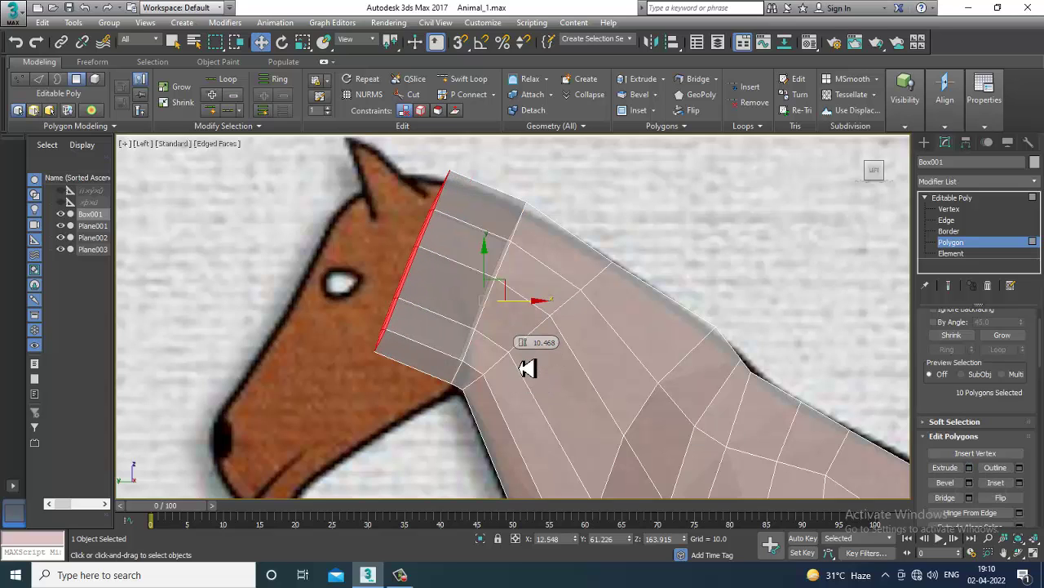
key("e")
left_click_drag(454, 257, 430, 229)
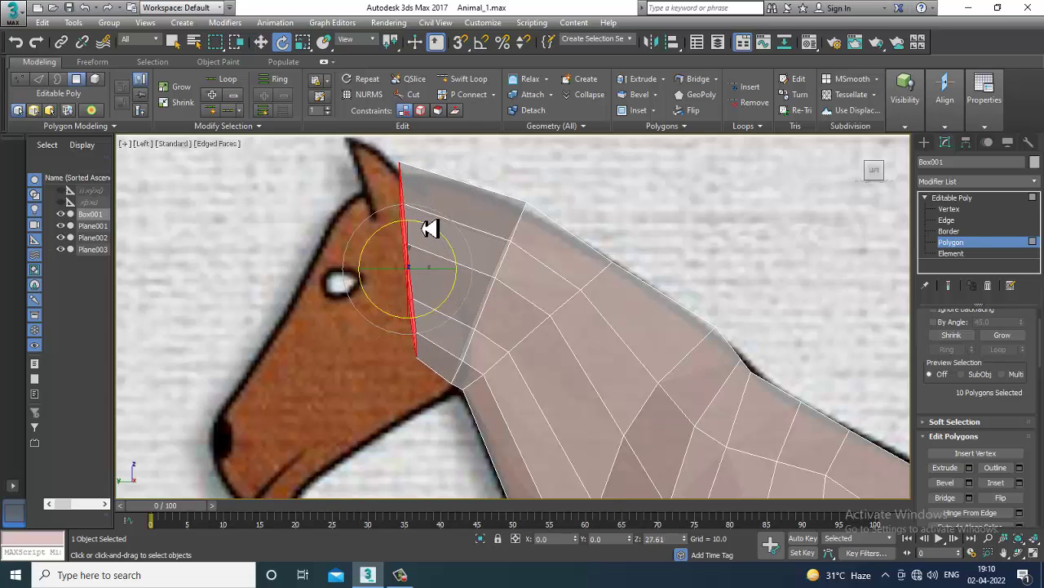
- Scale the neck end to 131% taller and move it down to the head base
key("r")
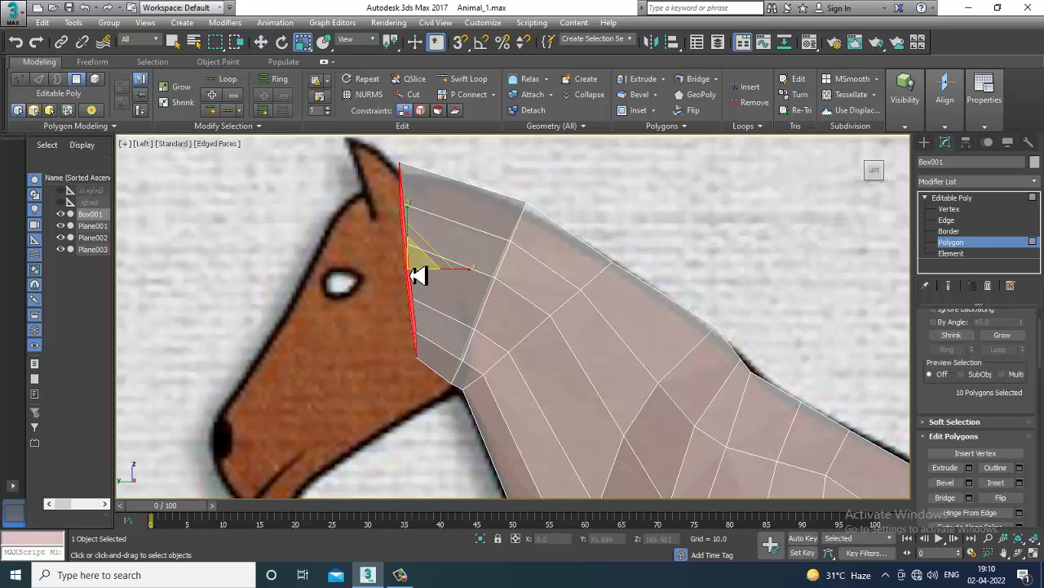
mouse_move(416, 276)
left_mouse_down()
mouse_move(414, 255)
mouse_move(430, 284)
left_mouse_up()
key("w")
scroll(478, 381, "up", 2)
scroll(450, 334, "up", 3)
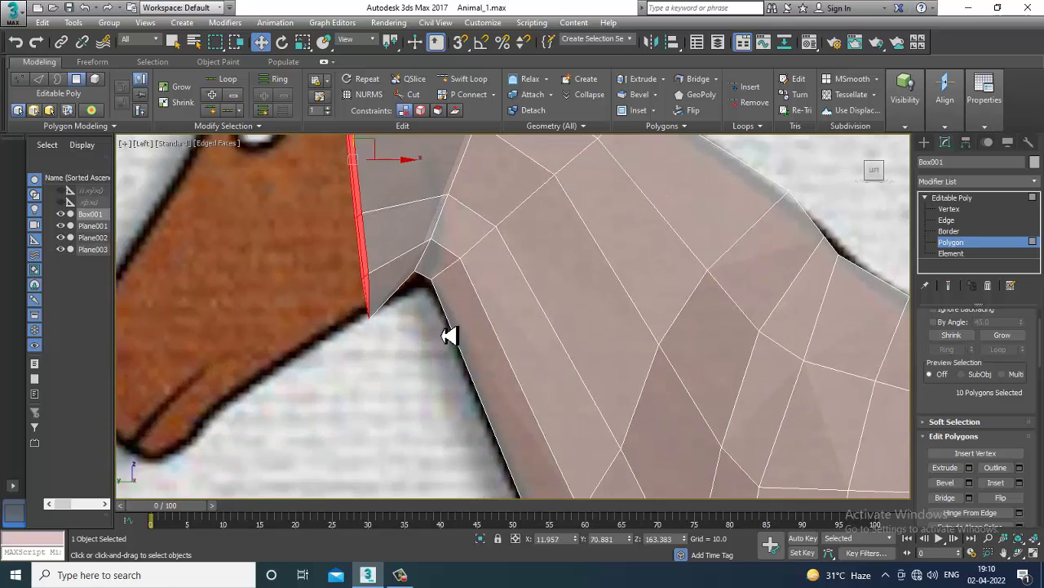
scroll(433, 350, "up", 2)
- At vertex level, nudge a throat vertex to fit the neck outline
key("1")
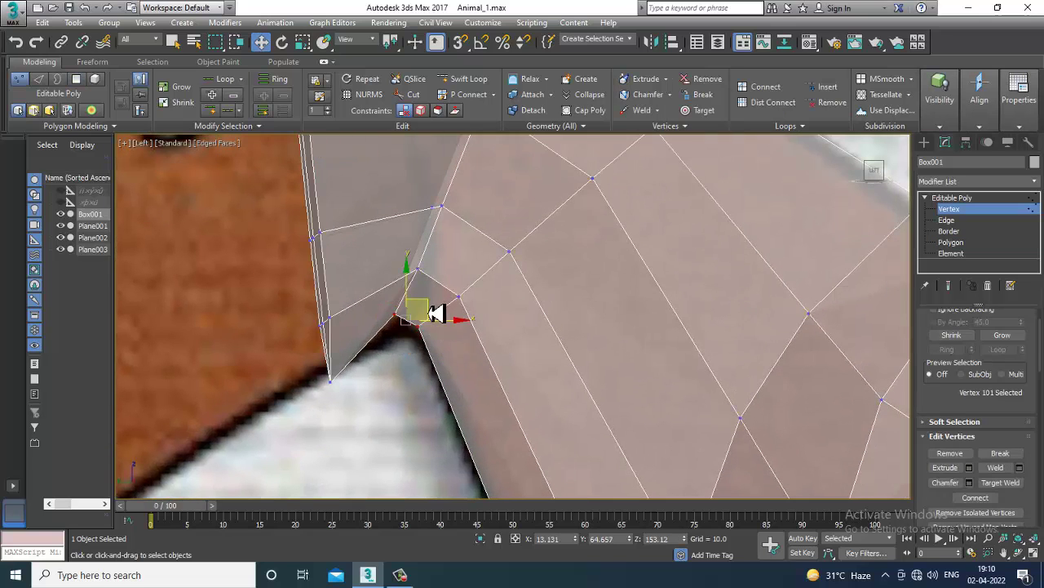
left_click_drag(450, 326, 459, 335)
scroll(408, 318, "down", 2)
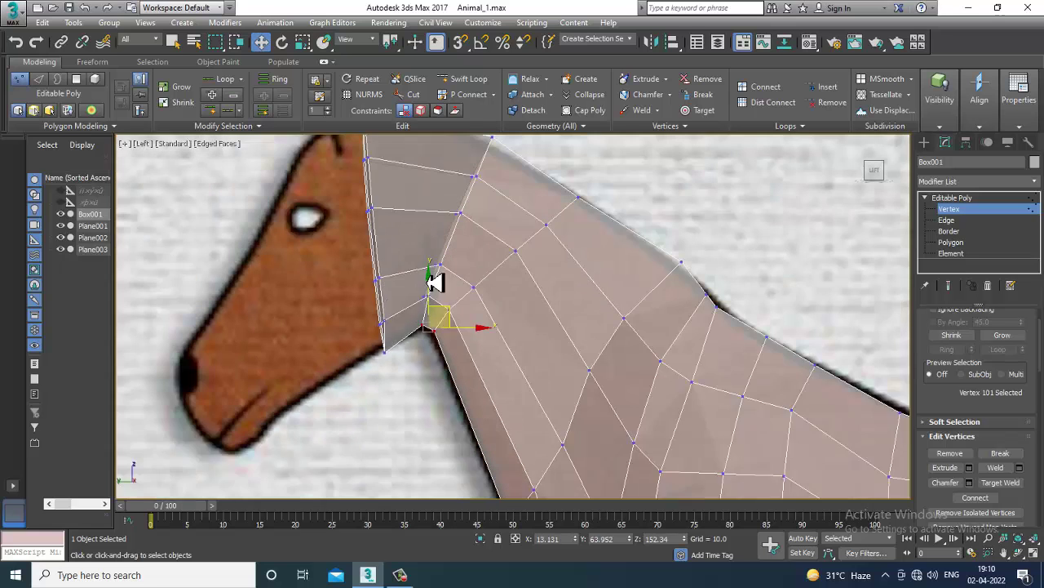
middle_click_drag(435, 282, 422, 351)
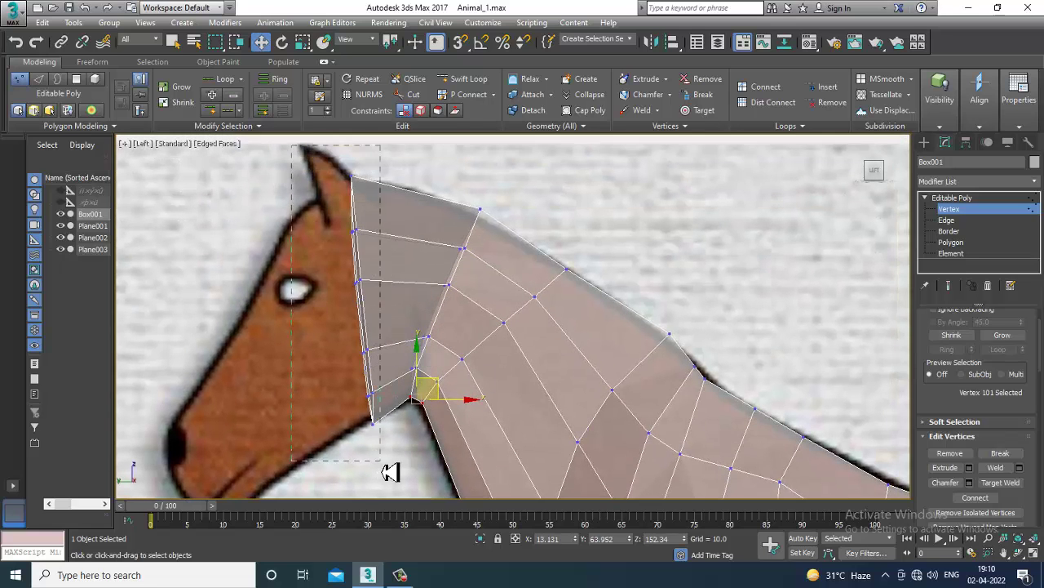
- In the maximized Top view, shift the neck's top vertices right to match the head
key("alt+w")
middle_click(331, 226)
key("alt+w")
scroll(366, 318, "down", 2)
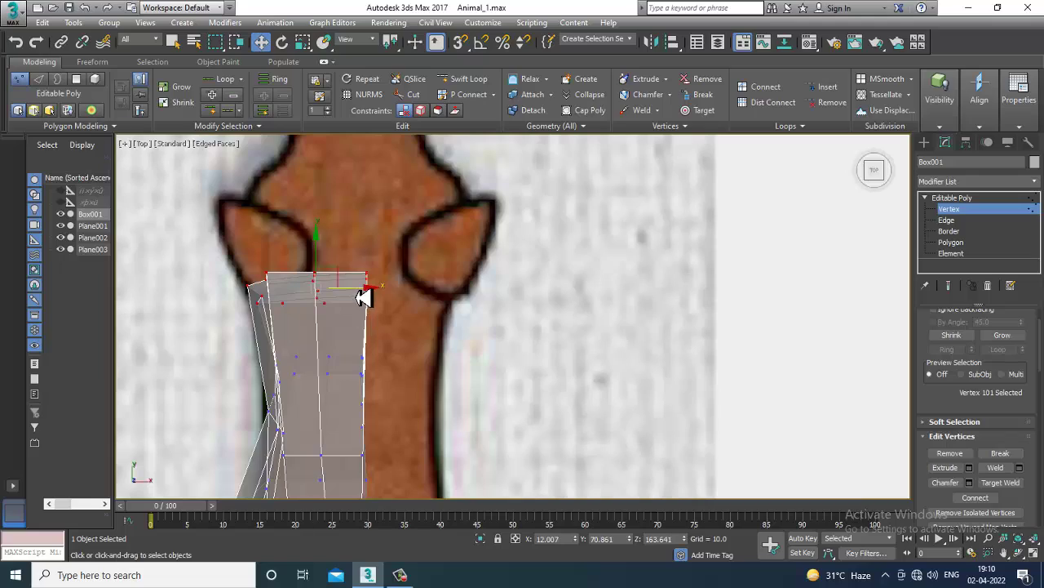
left_click_drag(362, 298, 369, 302)
- Orbit the Perspective view to check the neck's upright end, then return to polygon level
key("alt+w")
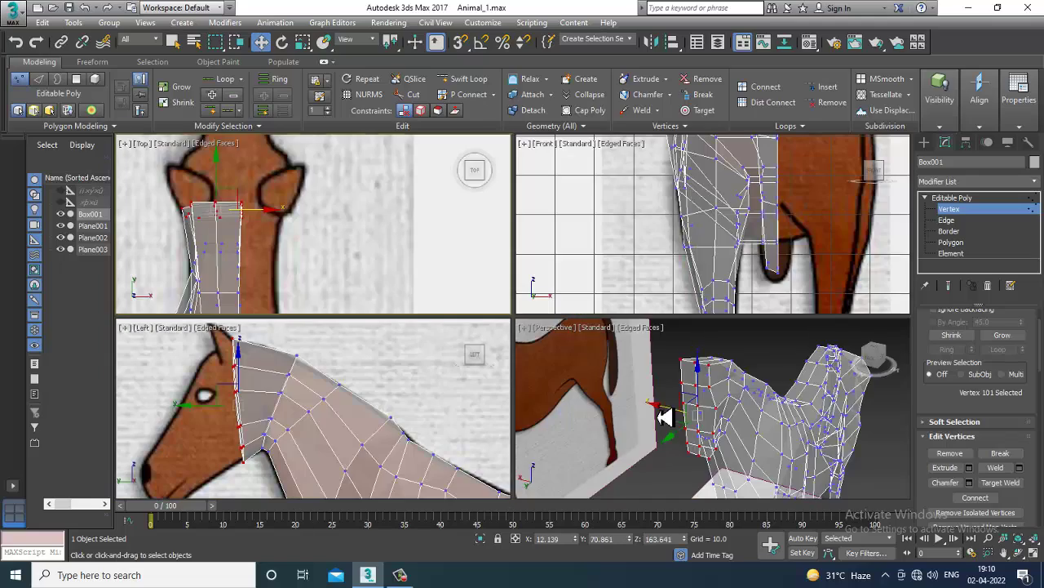
middle_click(660, 414)
key("alt+w")
mouse_move(634, 373)
middle_mouse_down("alt")
mouse_move(490, 368)
mouse_move(450, 381)
mouse_move(490, 381)
middle_mouse_up("alt")
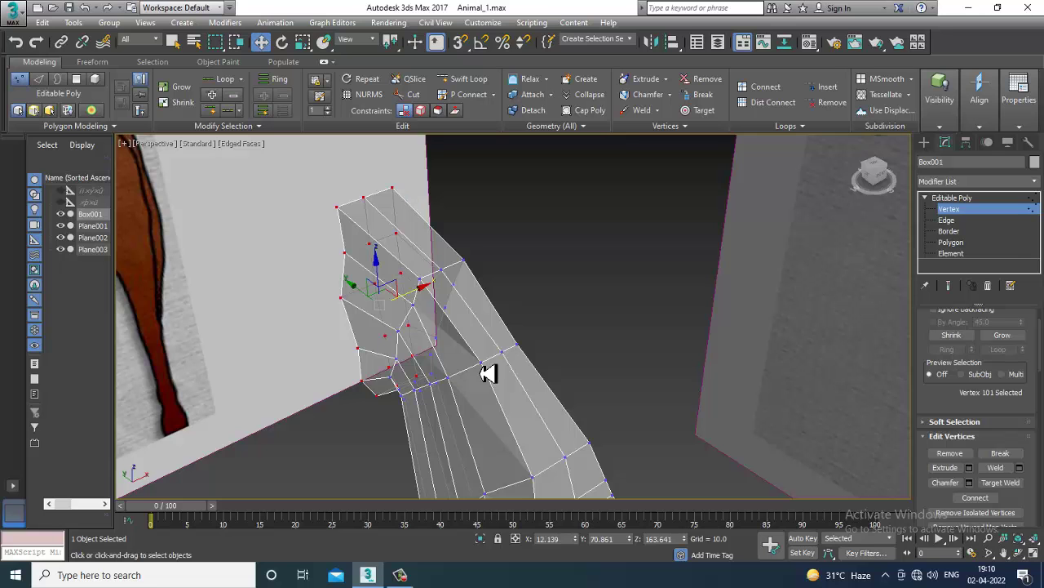
mouse_move(425, 361)
middle_mouse_down("alt")
mouse_move(718, 366)
mouse_move(658, 361)
mouse_move(602, 306)
middle_mouse_up("alt")
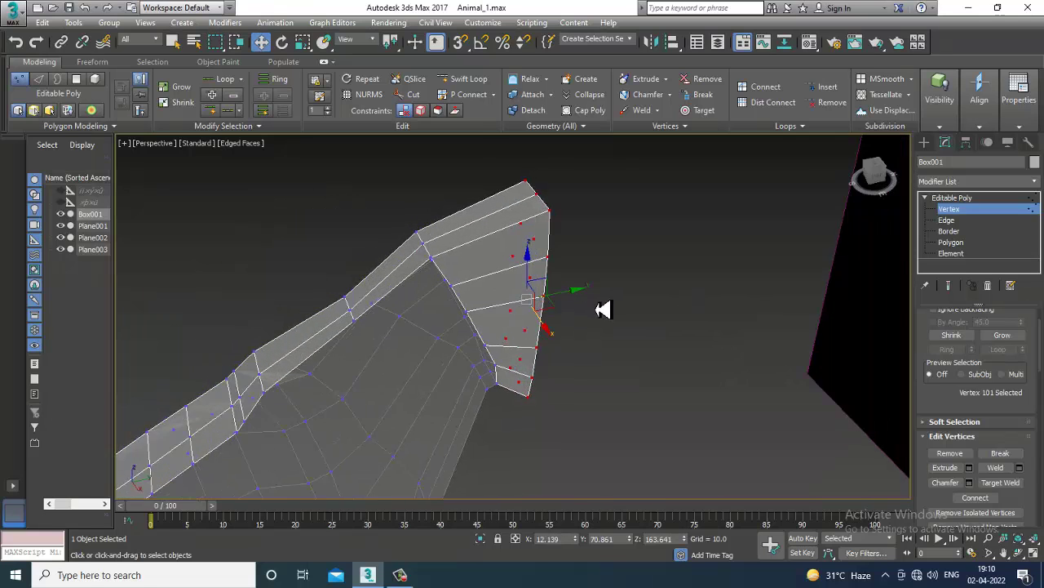
scroll(602, 306, "up", 5)
left_click(950, 242)
scroll(562, 298, "down", 5)
scroll(527, 269, "down", 2)
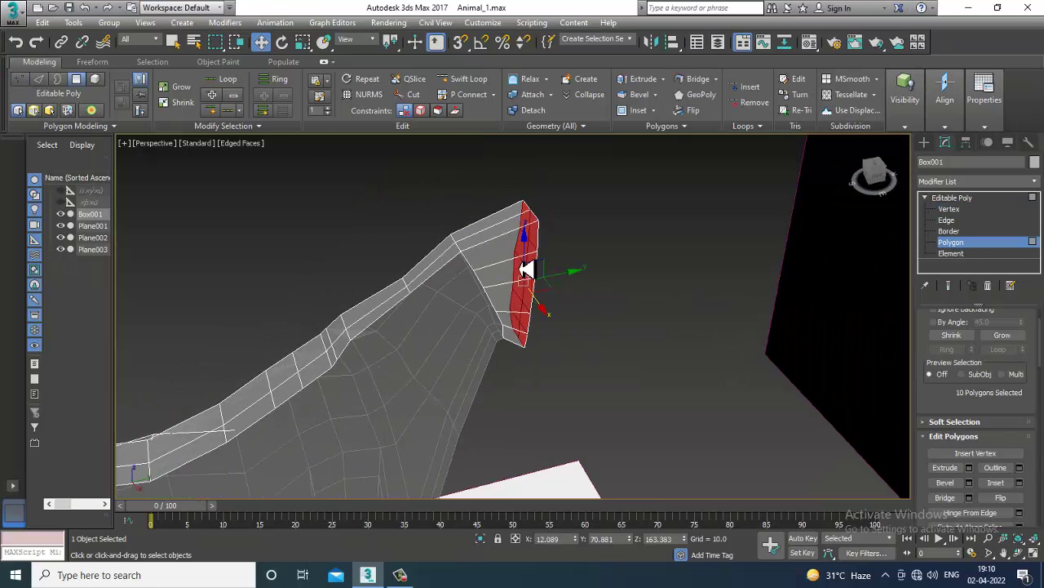
mouse_move(507, 254)
middle_mouse_down("alt")
mouse_move(552, 361)
mouse_move(539, 425)
mouse_move(426, 332)
middle_mouse_up("alt")
scroll(496, 243, "up", 2)
left_click(551, 418)
scroll(634, 296, "down", 2)
scroll(540, 325, "down", 2)
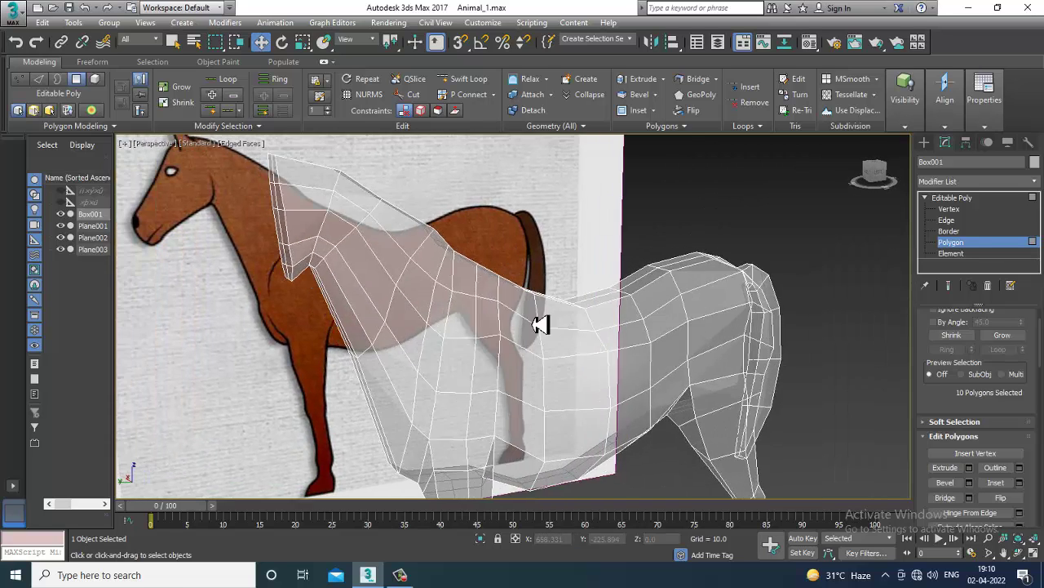
key("1")
mouse_move(357, 182)
middle_mouse_down("alt")
mouse_move(443, 280)
mouse_move(506, 310)
mouse_move(438, 332)
mouse_move(445, 345)
mouse_move(493, 313)
middle_mouse_up("alt")
scroll(448, 267, "up", 3)
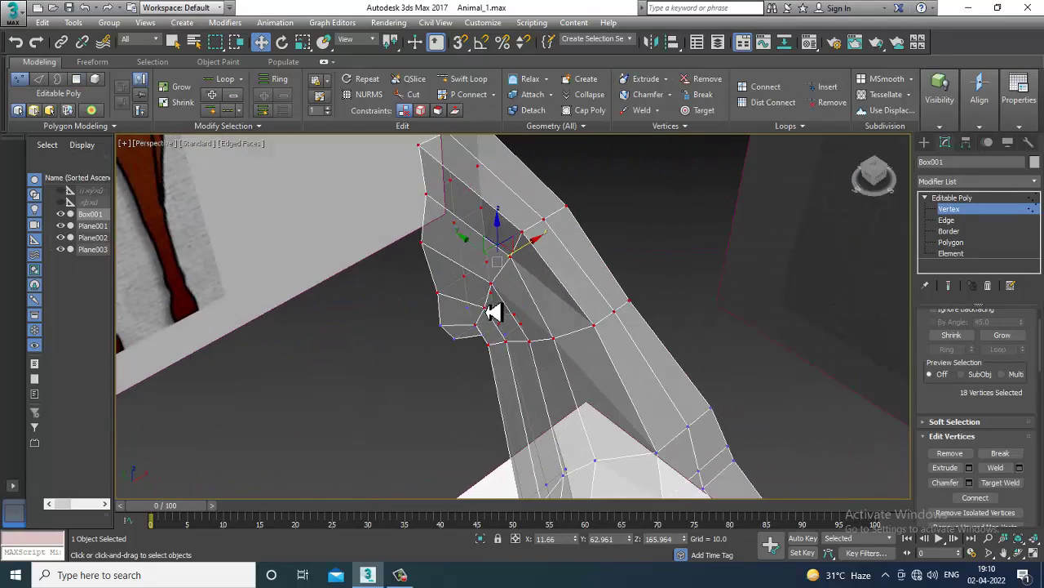
mouse_move(569, 208)
middle_mouse_down("alt")
mouse_move(515, 282)
mouse_move(541, 269)
mouse_move(488, 417)
mouse_move(510, 403)
mouse_move(508, 413)
mouse_move(497, 400)
mouse_move(517, 378)
mouse_move(461, 435)
mouse_move(595, 357)
mouse_move(587, 324)
mouse_move(646, 313)
mouse_move(671, 350)
middle_mouse_up("alt")
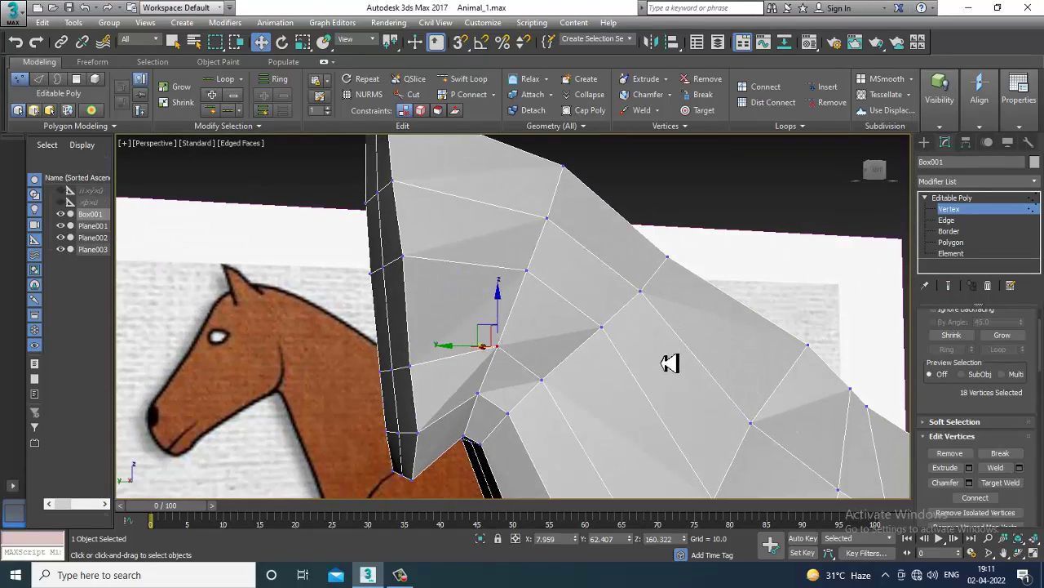
mouse_move(599, 328)
middle_mouse_down("alt")
mouse_move(695, 310)
mouse_move(576, 354)
mouse_move(580, 308)
mouse_move(595, 292)
mouse_move(547, 297)
middle_mouse_up("alt")
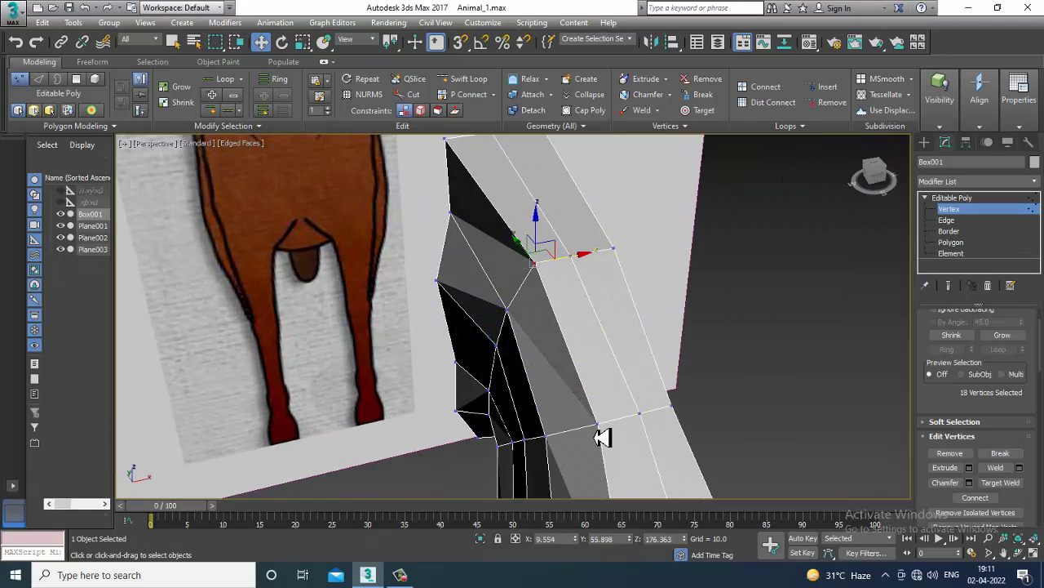
mouse_move(636, 430)
middle_mouse_down("alt")
mouse_move(625, 450)
mouse_move(569, 368)
mouse_move(683, 350)
mouse_move(598, 341)
mouse_move(443, 296)
middle_mouse_up("alt")
- Turn on NURMS Toggle from the quad menu to smooth the horse mesh
right_click(429, 280)
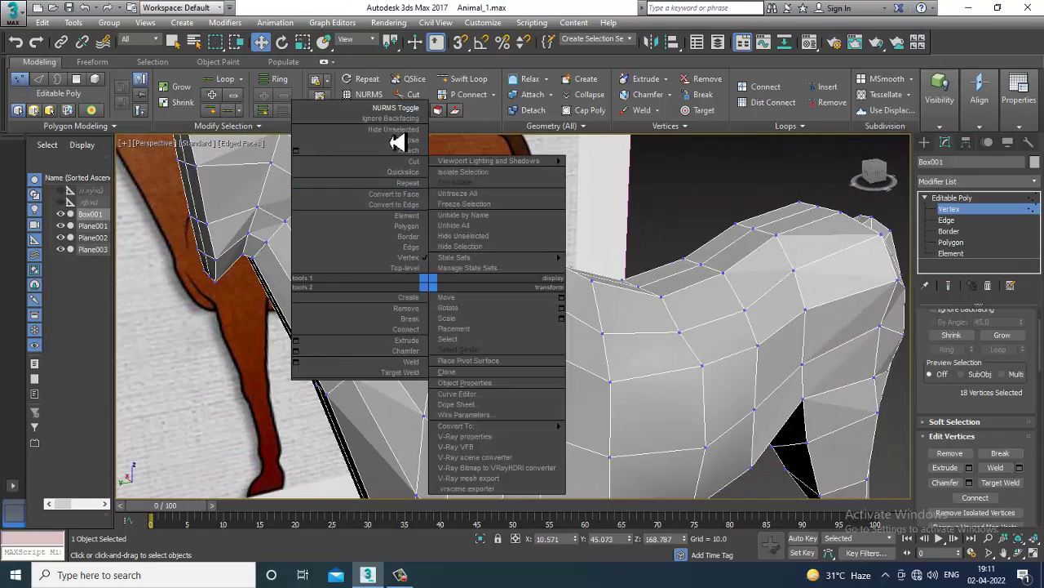
left_click(395, 123)
mouse_move(463, 261)
middle_mouse_down("alt")
mouse_move(373, 228)
mouse_move(443, 321)
mouse_move(421, 329)
mouse_move(468, 252)
mouse_move(456, 303)
mouse_move(522, 302)
mouse_move(489, 308)
mouse_move(477, 277)
mouse_move(489, 299)
middle_mouse_up("alt")
- Zoom out and orbit around the smoothed horse to inspect its neck and legs
left_click(481, 83)
key("w")
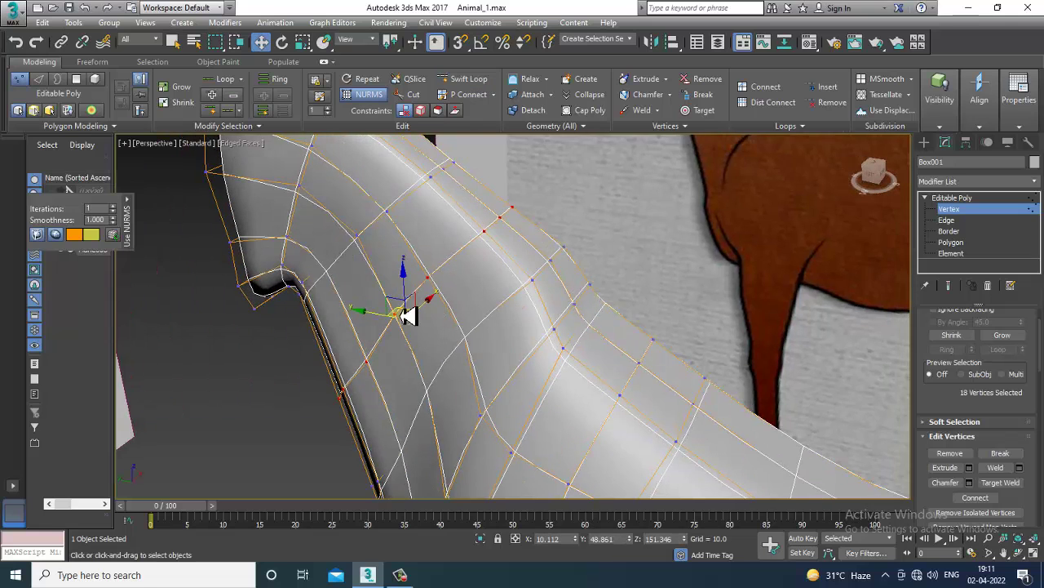
scroll(416, 326, "up", 2)
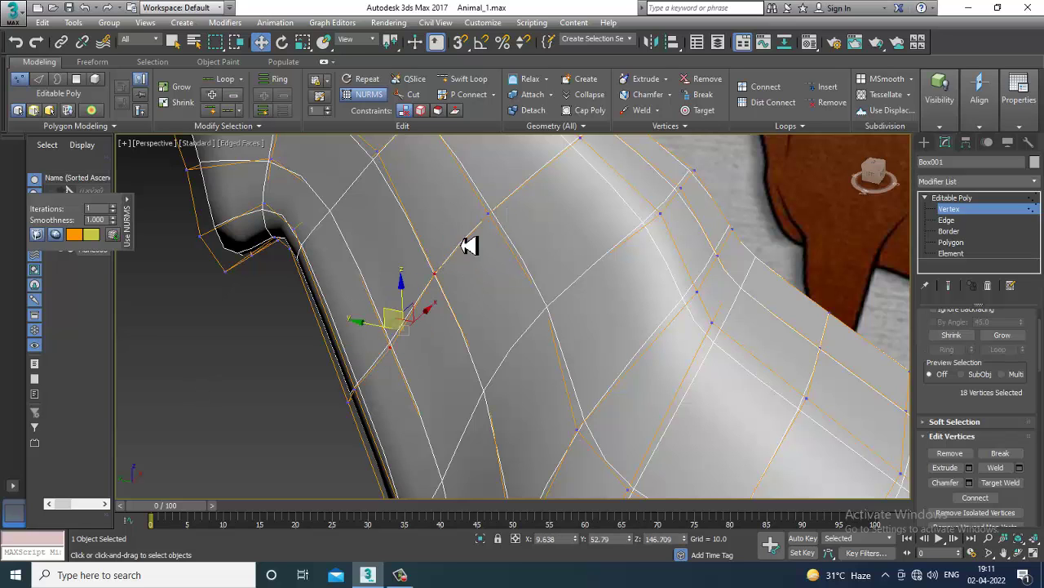
mouse_move(525, 245)
middle_mouse_down("alt")
mouse_move(449, 297)
mouse_move(517, 340)
mouse_move(583, 310)
mouse_move(539, 322)
middle_mouse_up("alt")
scroll(540, 323, "down", 2)
scroll(574, 334, "down", 2)
scroll(457, 315, "down", 3)
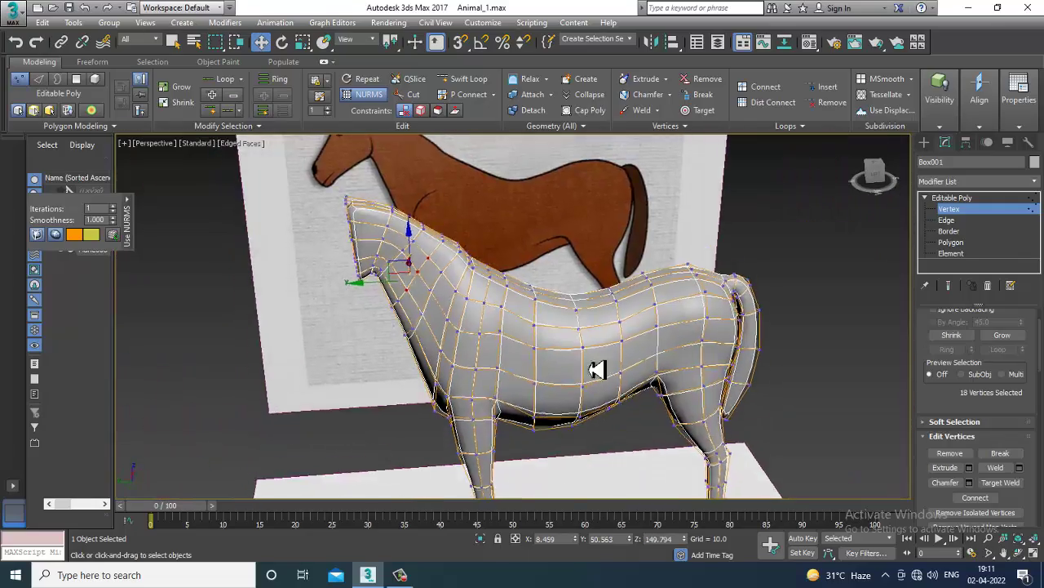
scroll(596, 367, "down", 1)
scroll(596, 360, "down", 1)
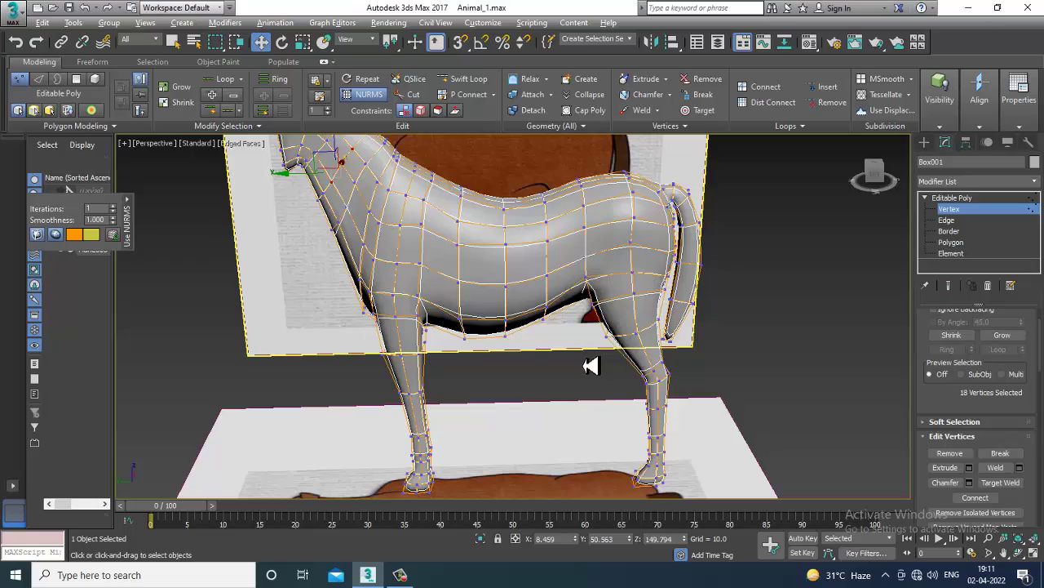
mouse_move(591, 366)
middle_mouse_down("alt")
mouse_move(571, 373)
mouse_move(602, 390)
mouse_move(581, 363)
mouse_move(592, 357)
mouse_move(550, 362)
mouse_move(565, 397)
mouse_move(555, 359)
middle_mouse_up("alt")
- Return Box001 to Editable Poly object level and orbit around the smoothed horse
left_click(951, 198)
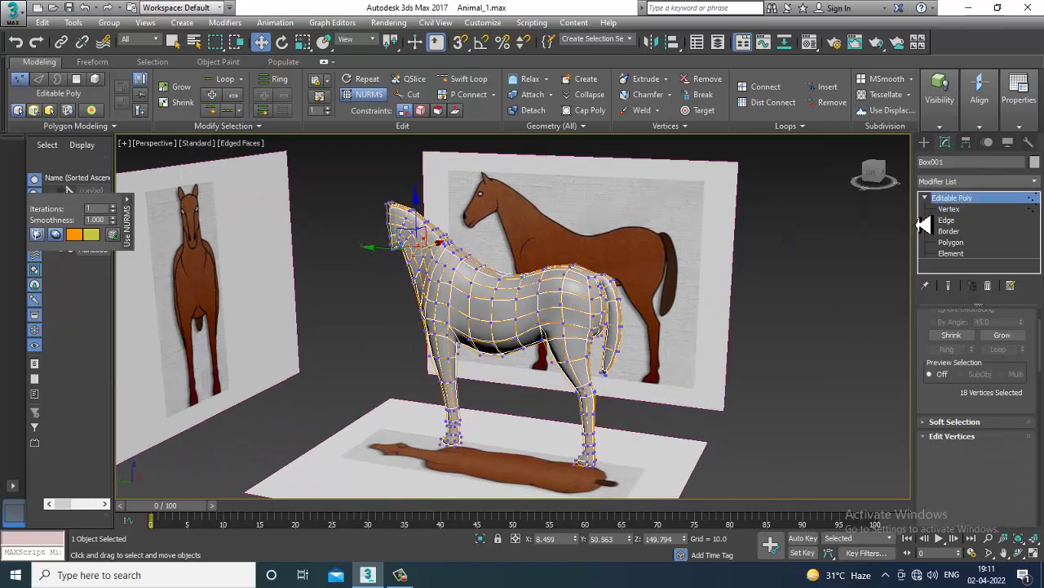
scroll(581, 319, "up", 3)
mouse_move(666, 352)
middle_mouse_down("alt")
mouse_move(529, 361)
mouse_move(674, 355)
mouse_move(650, 378)
mouse_move(547, 334)
middle_mouse_up("alt")
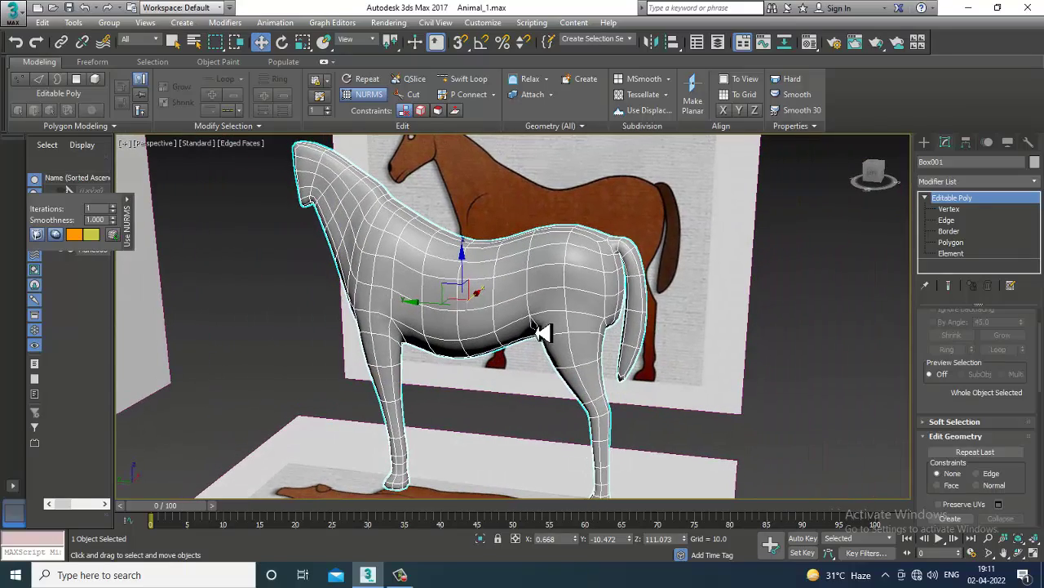
scroll(512, 330, "up", 1)
scroll(530, 328, "up", 2)
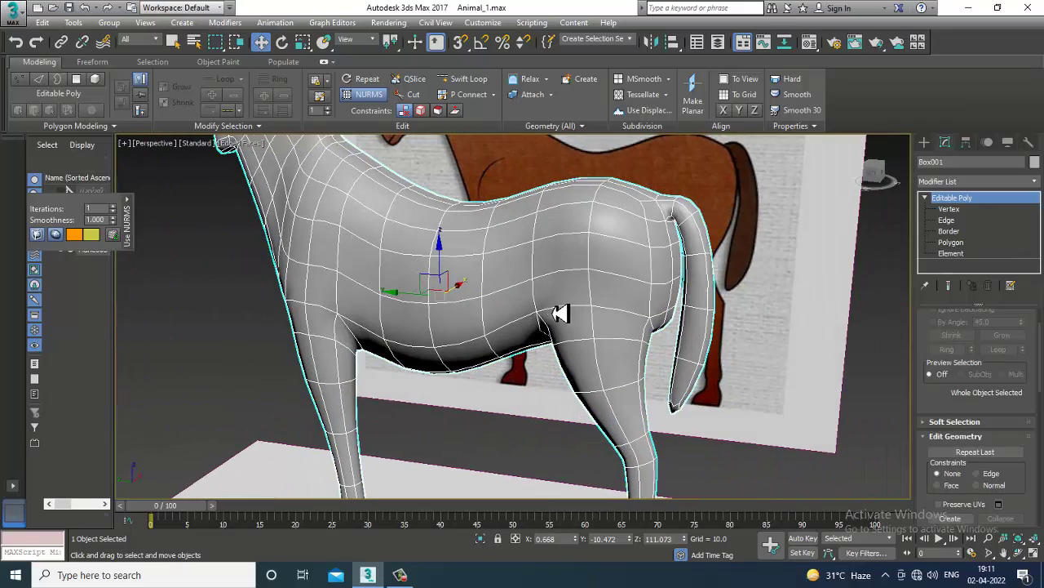
scroll(559, 314, "down", 3)
mouse_move(557, 311)
middle_mouse_down("alt")
mouse_move(620, 323)
mouse_move(690, 391)
middle_mouse_up("alt")
- Check the horse in maximized Front, Top and Perspective views, ending three-quarter on
key("alt+w")
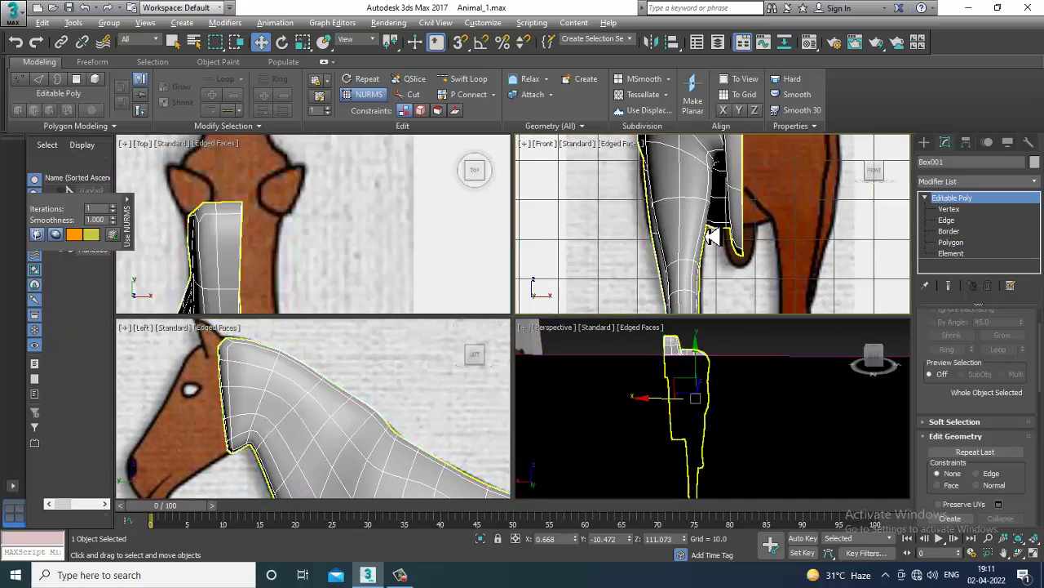
key("alt+w")
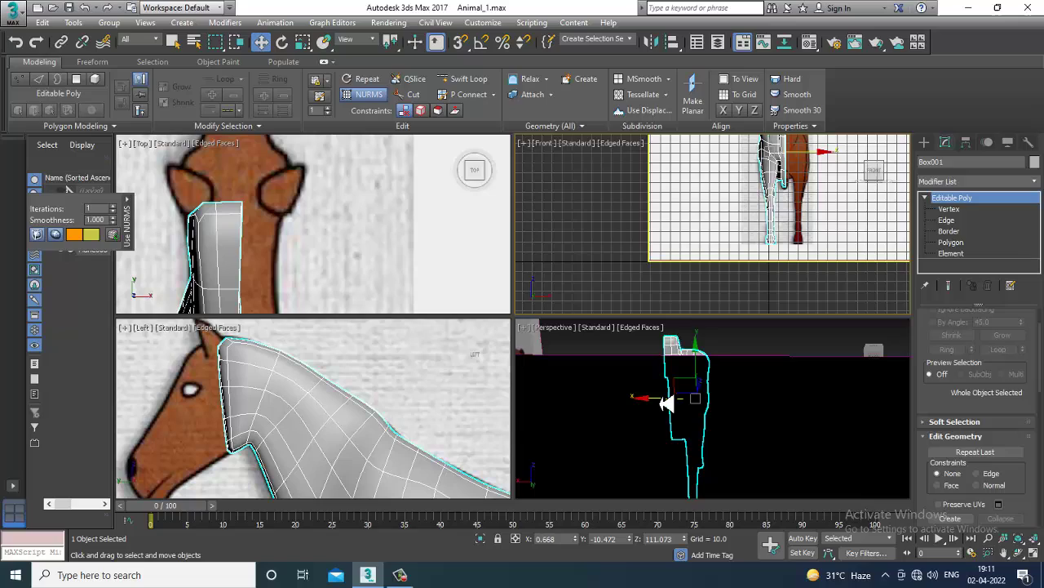
middle_click_drag(669, 403, 735, 403, "alt")
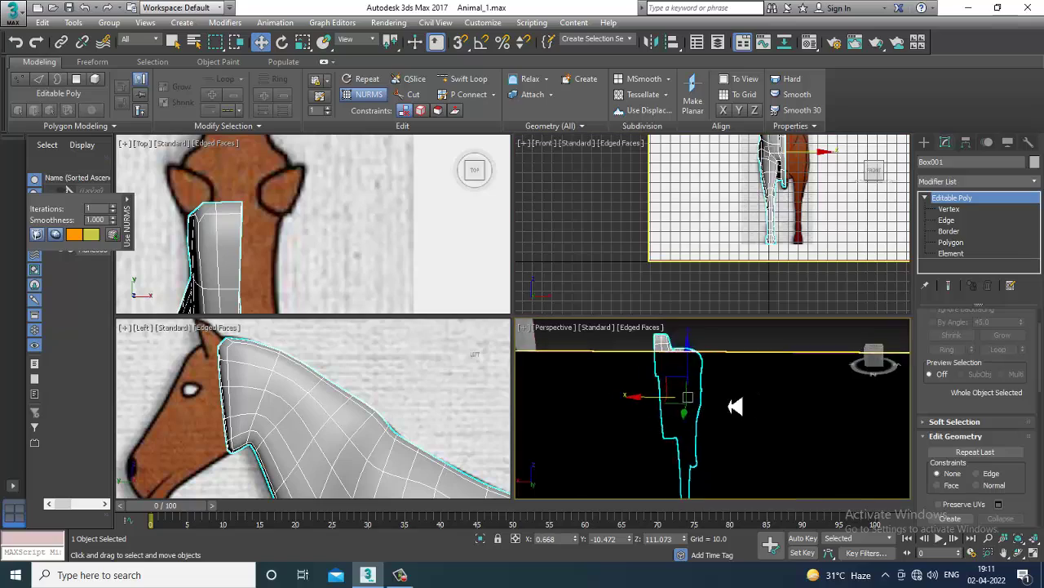
scroll(342, 296, "up", 3)
key("alt+w")
scroll(481, 236, "down", 3)
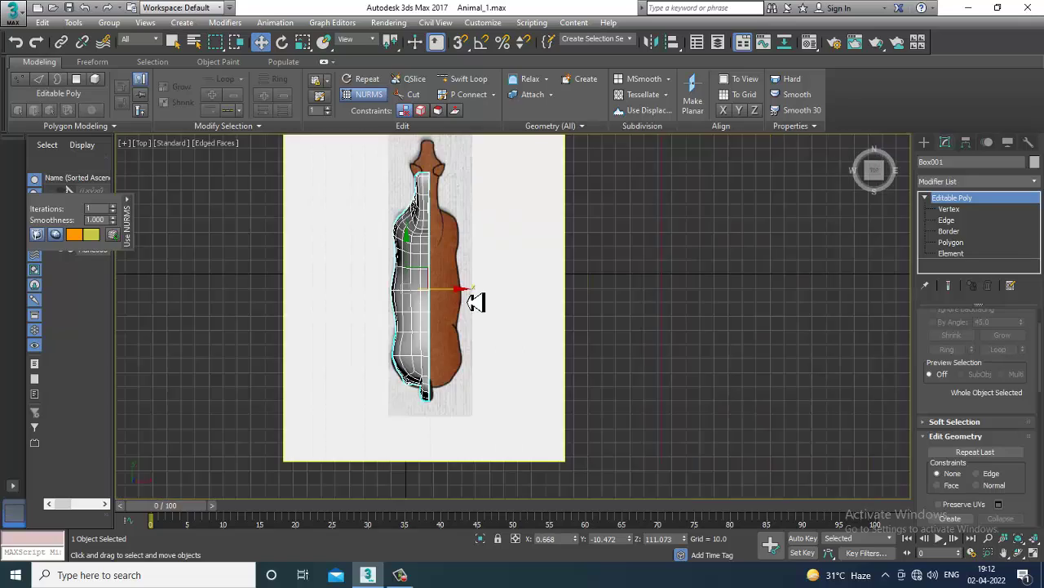
key("alt+w")
key("alt+w")
mouse_move(794, 403)
middle_mouse_down("alt")
mouse_move(648, 404)
mouse_move(693, 413)
middle_mouse_up("alt")
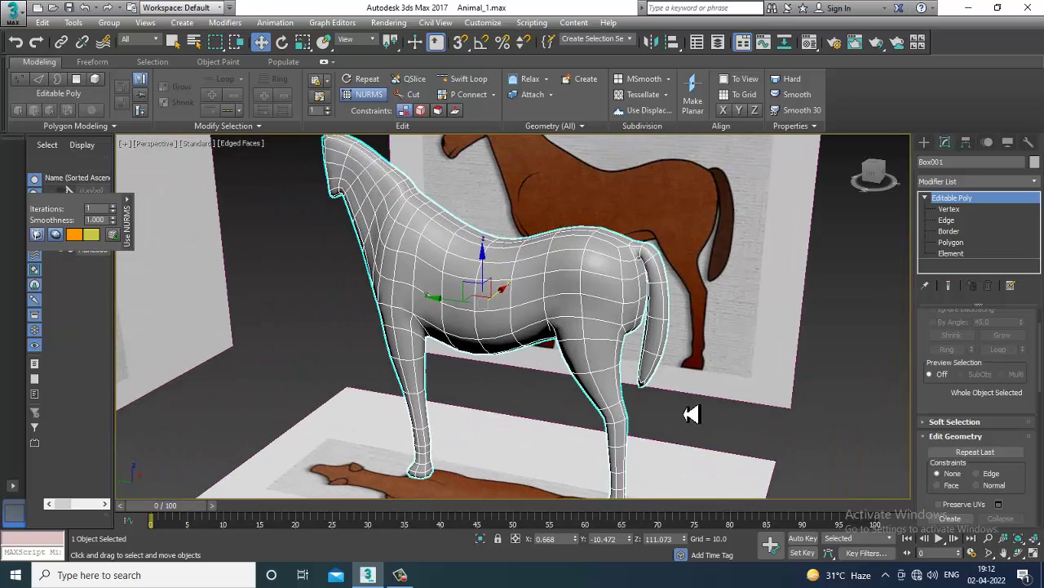
scroll(685, 391, "up", 3)
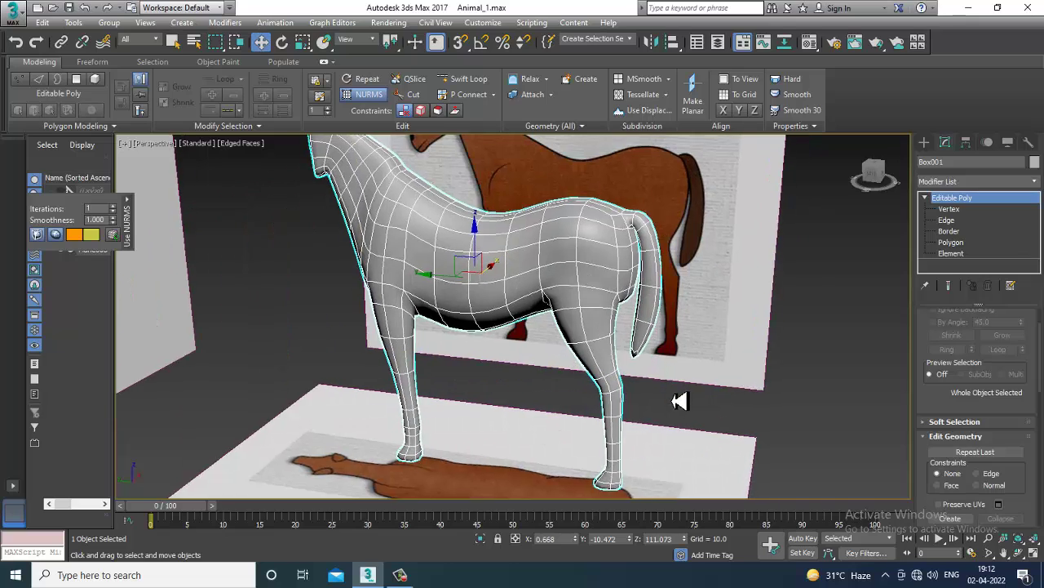
scroll(681, 389, "up", 1)
- Minimize the ribbon, deselect the horse and orbit to a more side-on view
left_click(40, 64)
middle_click_drag(571, 278, 651, 272, "alt")
left_click(785, 290)
middle_click_drag(785, 291, 711, 298, "alt")
- Restore the four-view layout and zoom the Perspective view to frame the smoothed horse
scroll(711, 298, "down", 3)
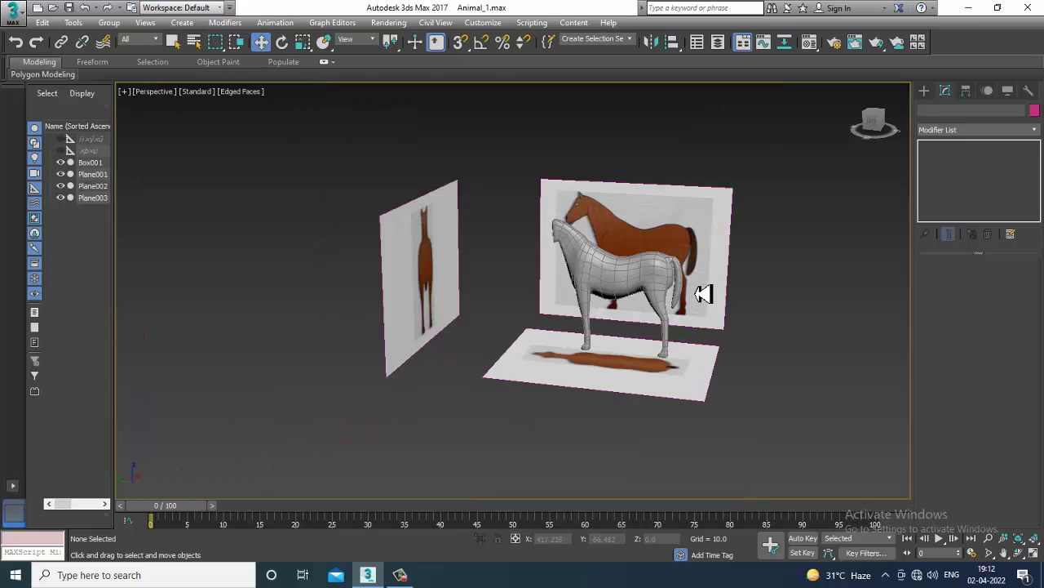
scroll(702, 294, "up", 2)
key("alt+w")
left_click(805, 425)
scroll(806, 425, "down", 2)
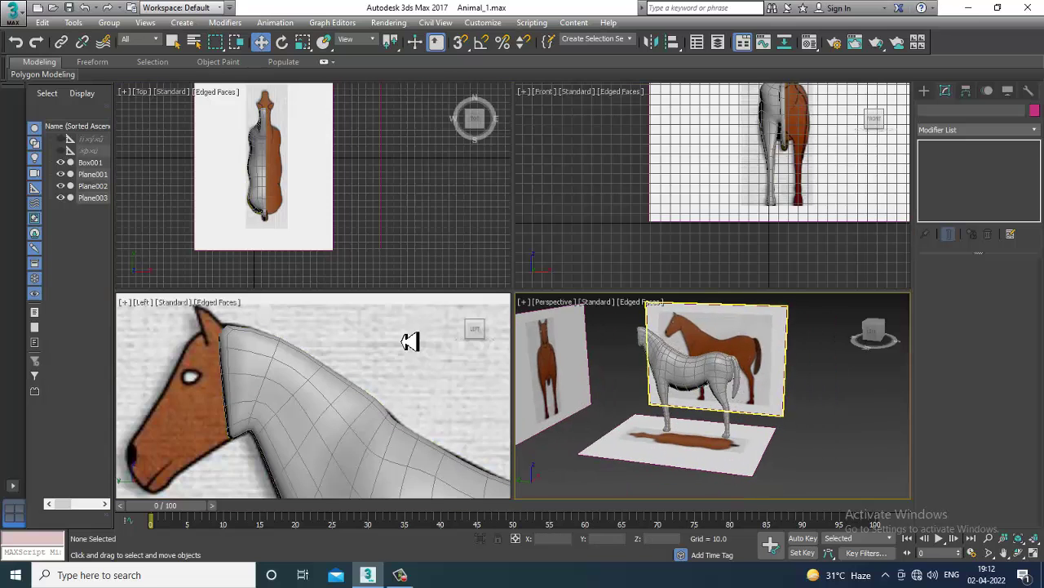
scroll(352, 350, "down", 2)
scroll(331, 353, "down", 2)
scroll(800, 391, "up", 1)
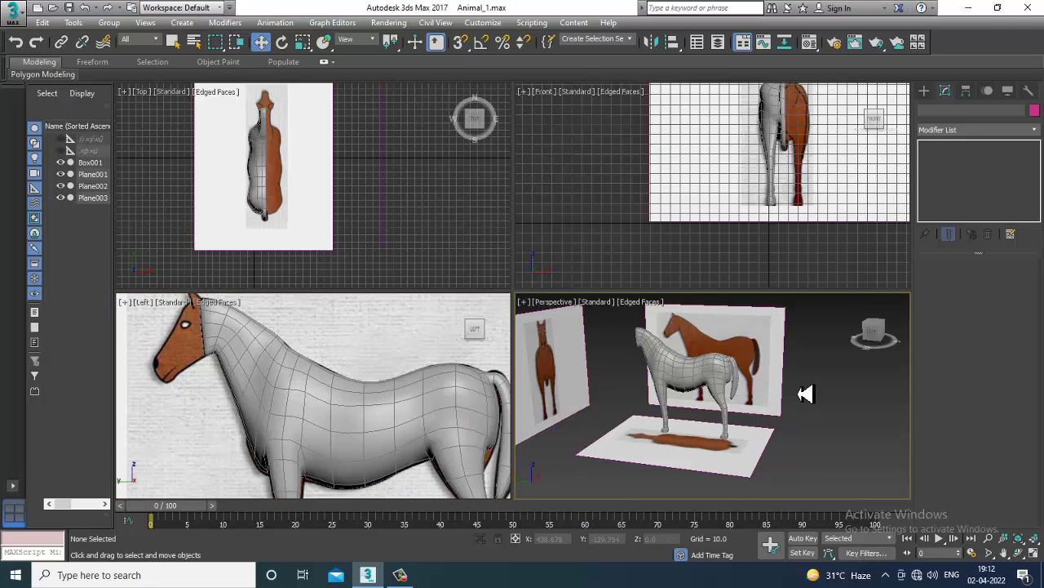
scroll(800, 391, "up", 2)
scroll(843, 334, "up", 1)
scroll(862, 412, "up", 1)
middle_click_drag(862, 412, 867, 402)
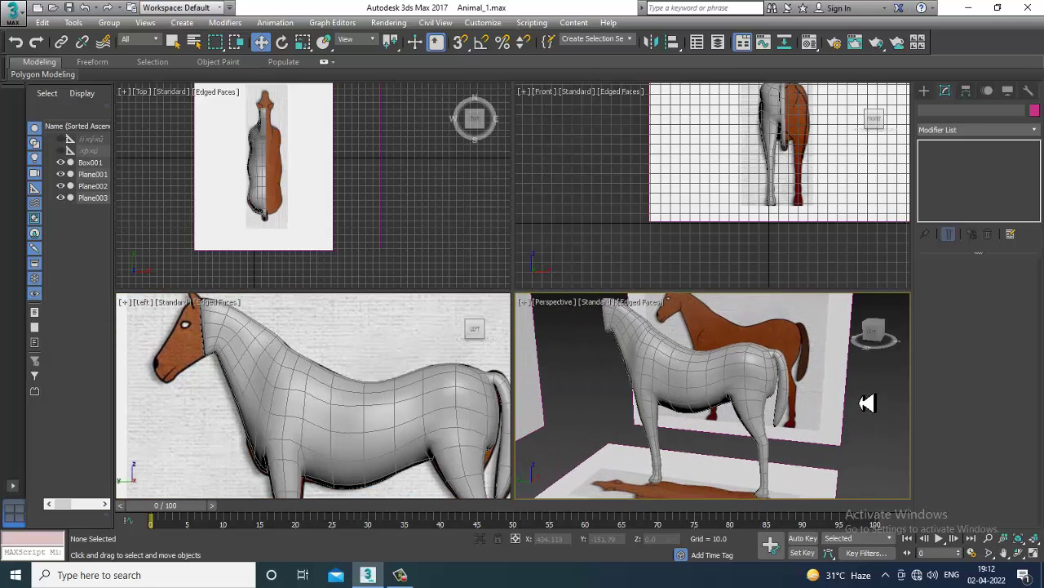